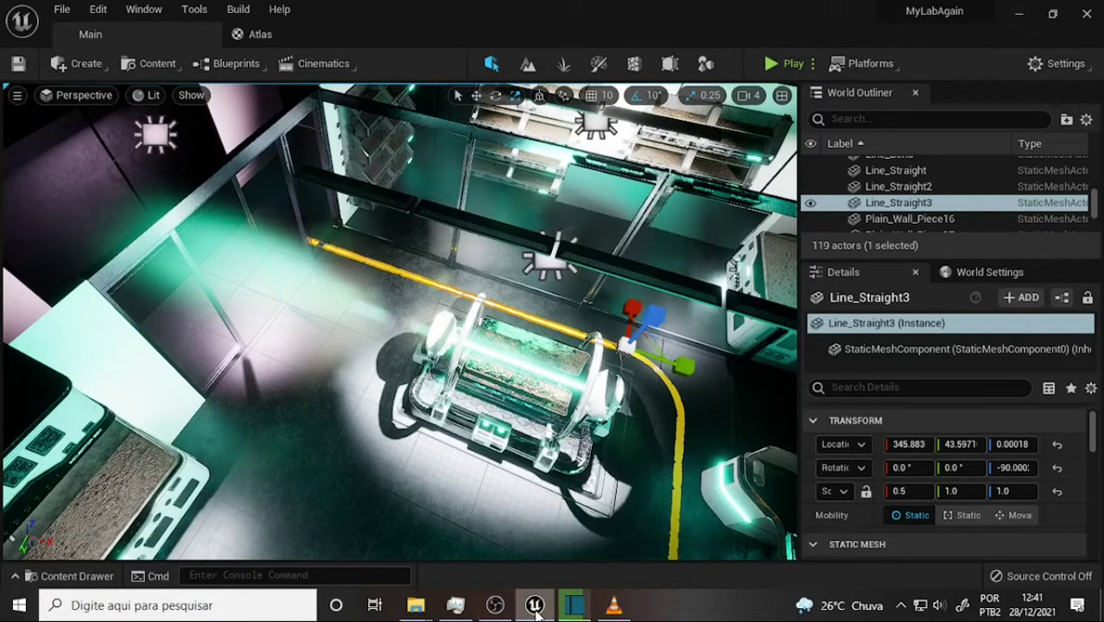
Bring VLC to the front, showing '79-Adding Decal Lines To The Floor.mp4' paused at 19:23.
mouse_move(496, 609)
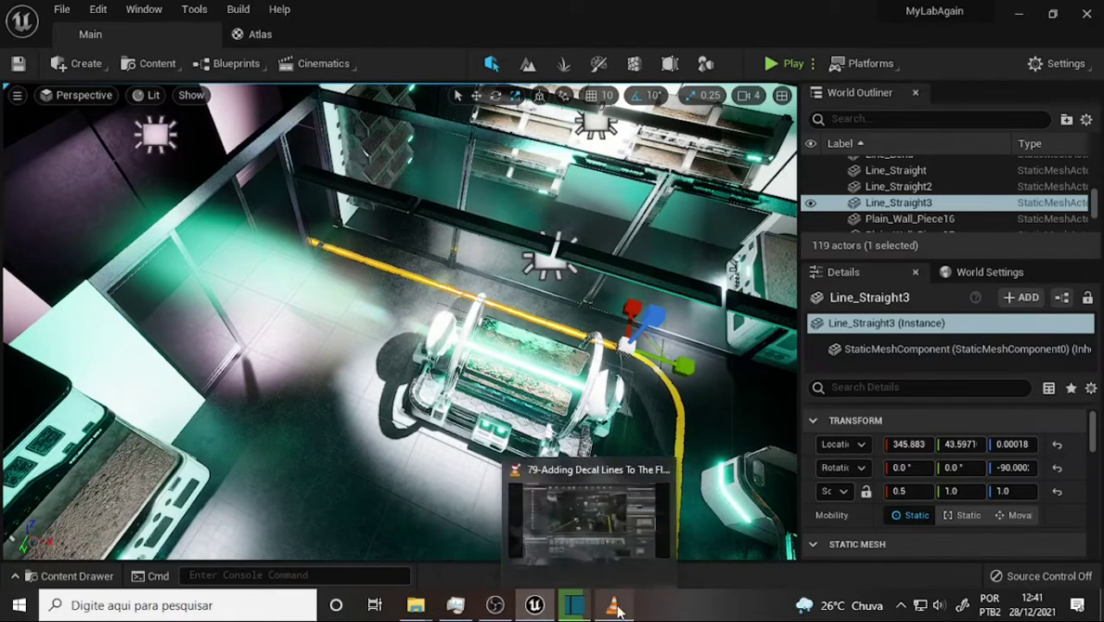
click(613, 604)
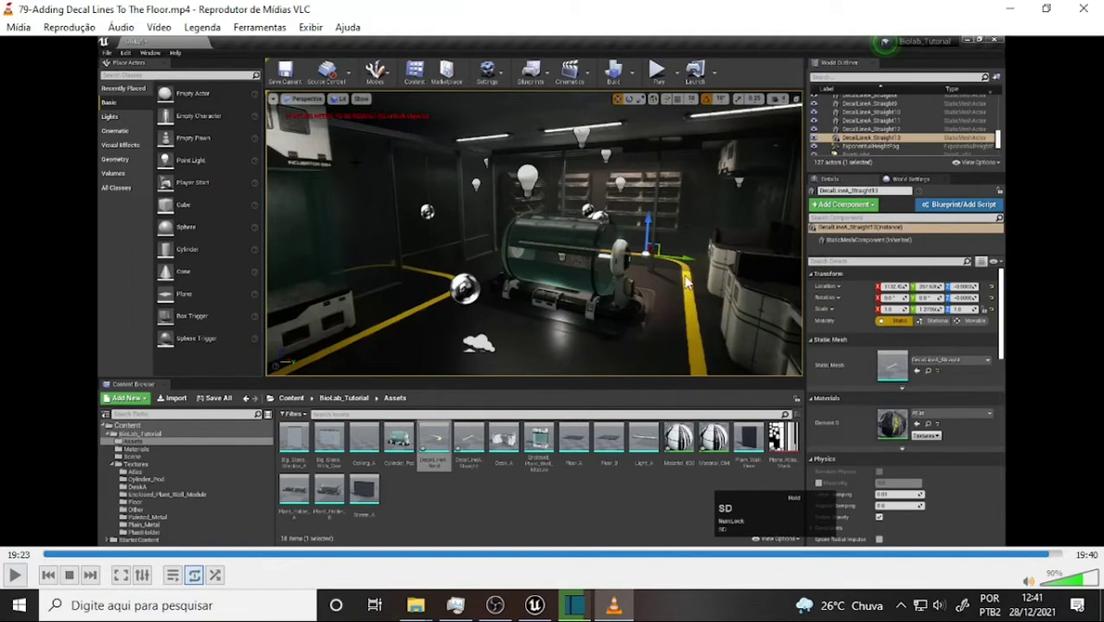
Go back from the tutorial to the MyLabAgain level in Unreal Editor.
click(535, 609)
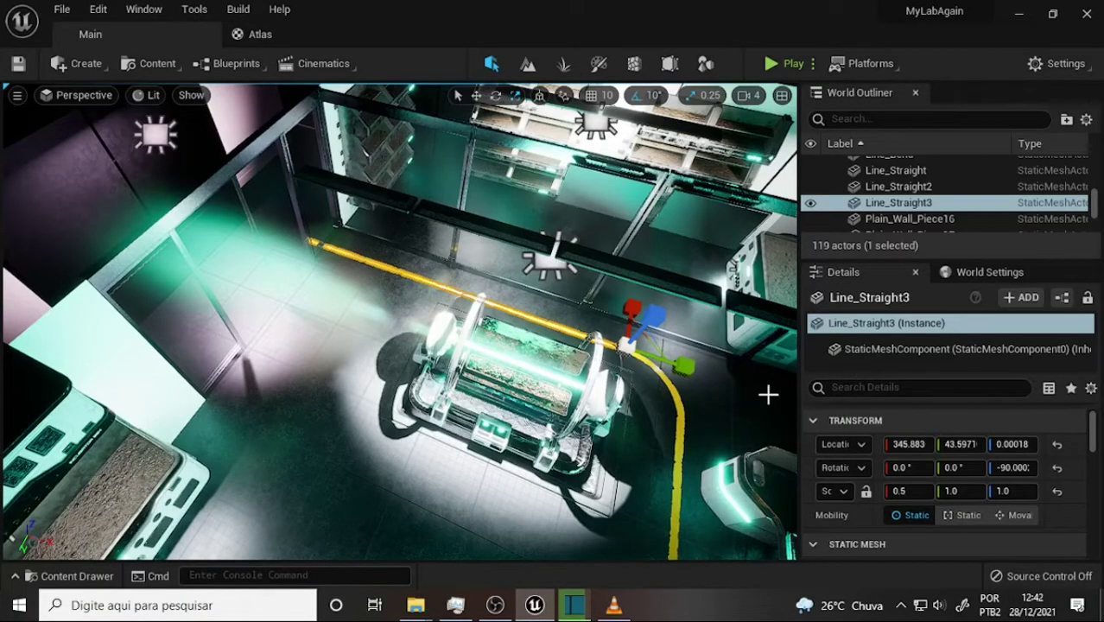
Move Line_Bend and its adjoining short straight line together toward the back wall.
click(476, 97)
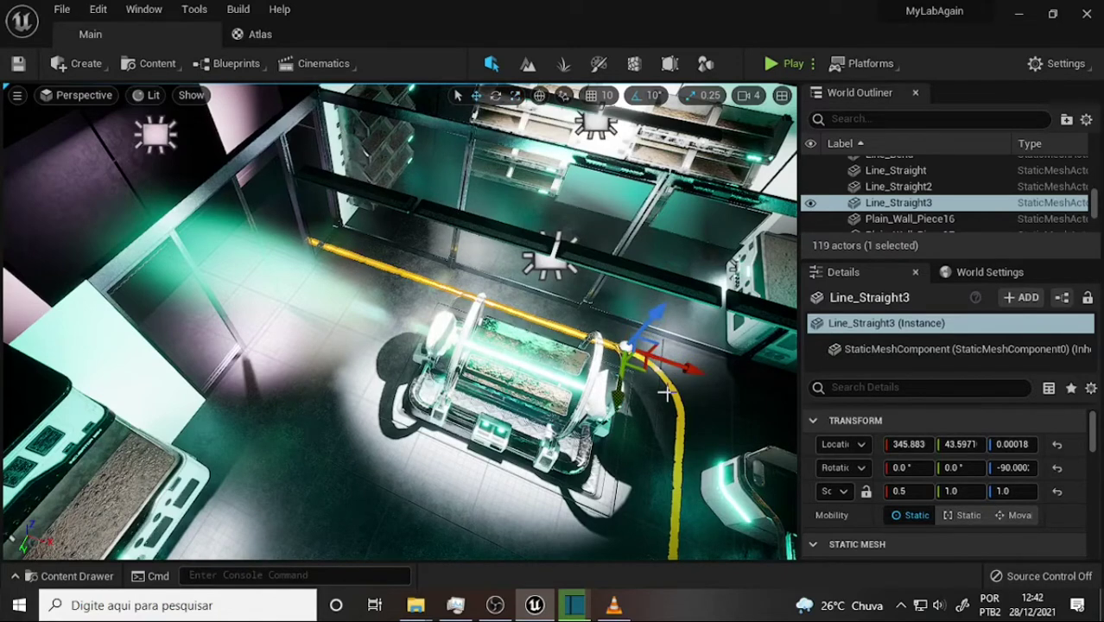
ctrl+click(679, 402)
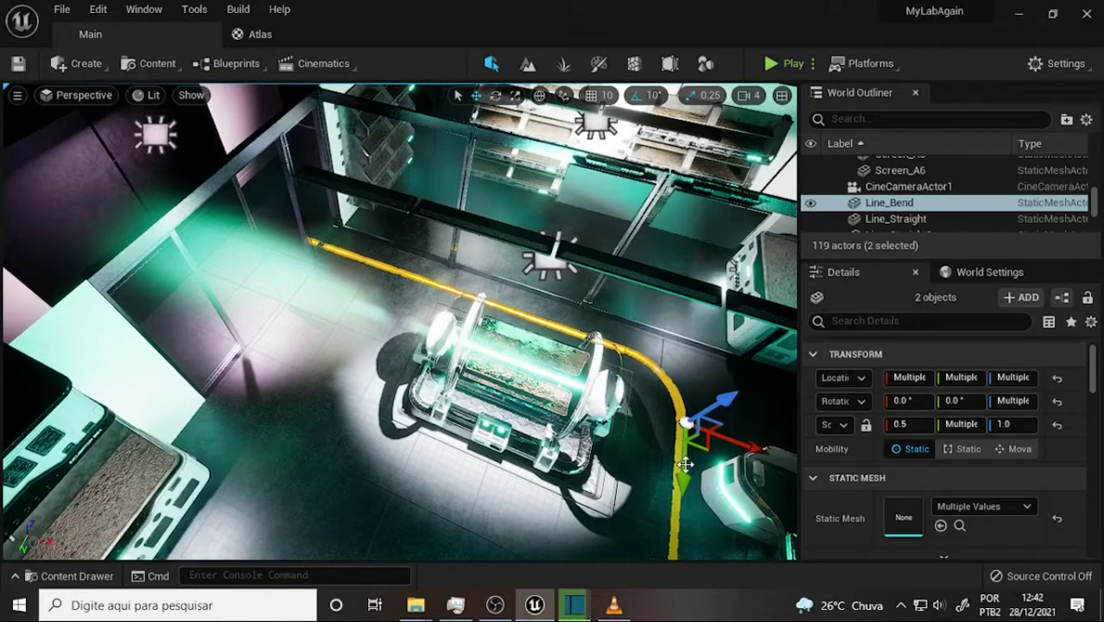
drag(683, 482, 680, 348)
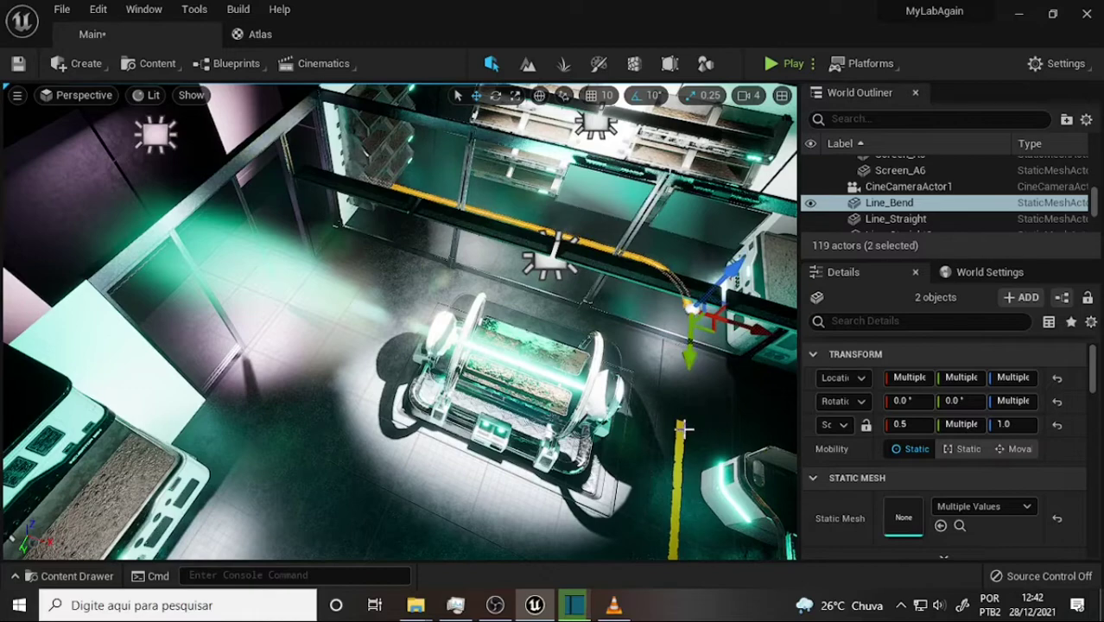
click(681, 427)
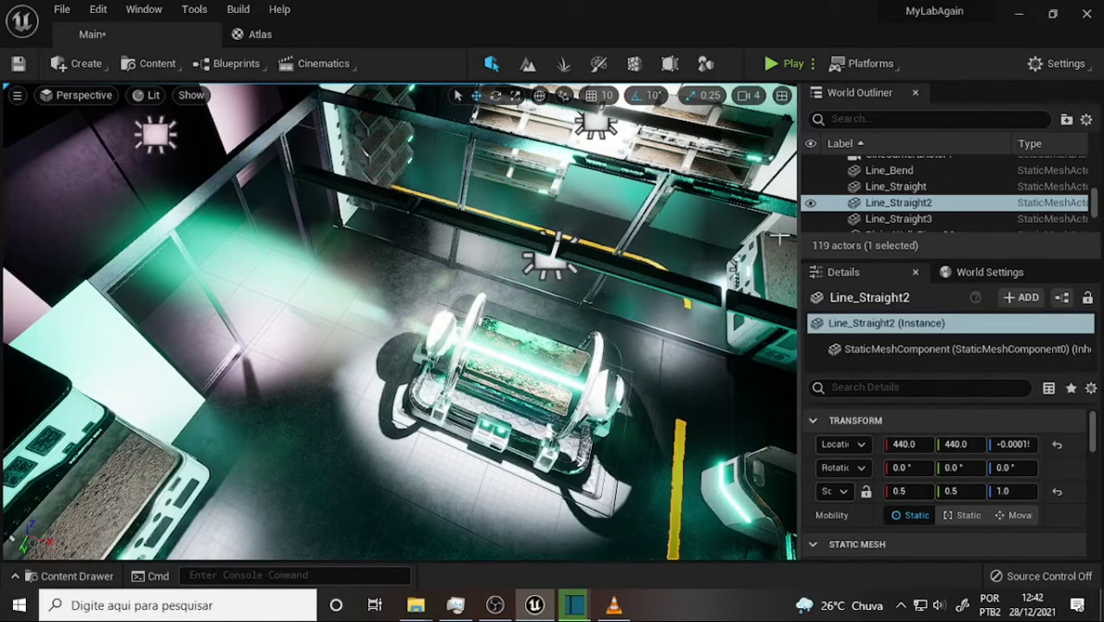
Scale Line_Straight2 along Y to 1.0 (0.5, 1.0, 1.0), doubling its length toward the bend.
right_drag(779, 238, 705, 274)
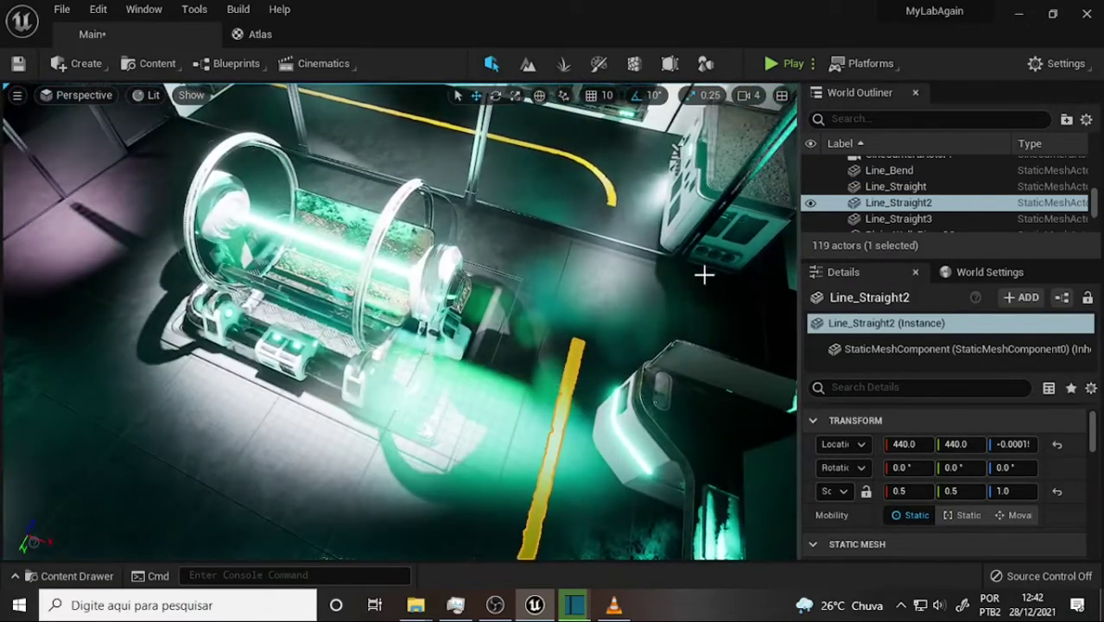
scroll(705, 274, down, 3)
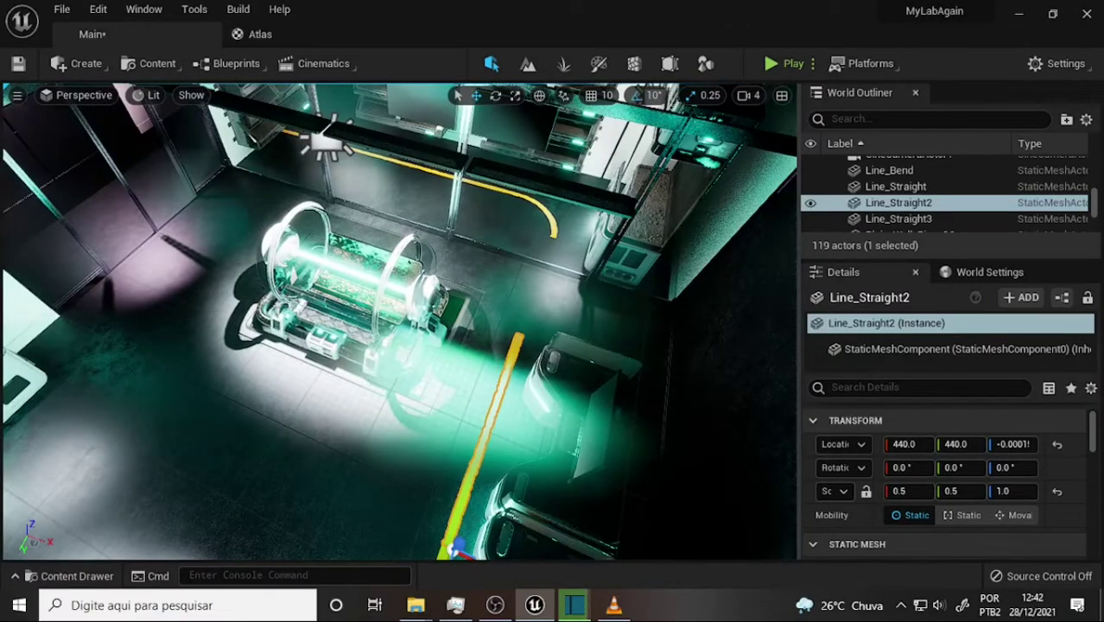
scroll(399, 322, up, 2)
scroll(399, 323, up, 2)
scroll(399, 322, up, 2)
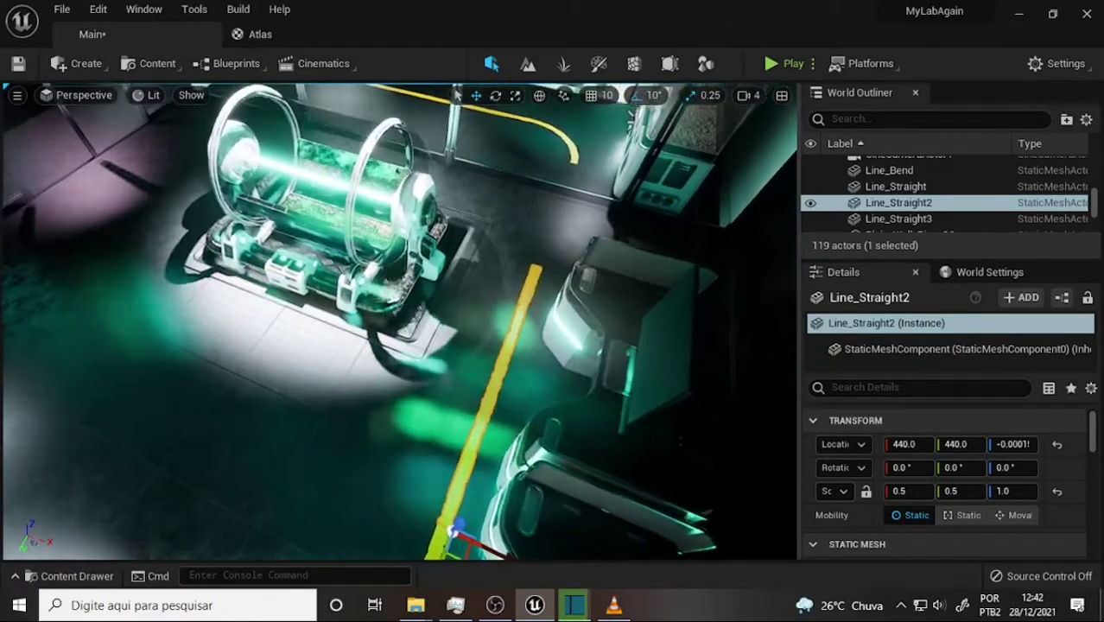
right_drag(646, 284, 646, 284)
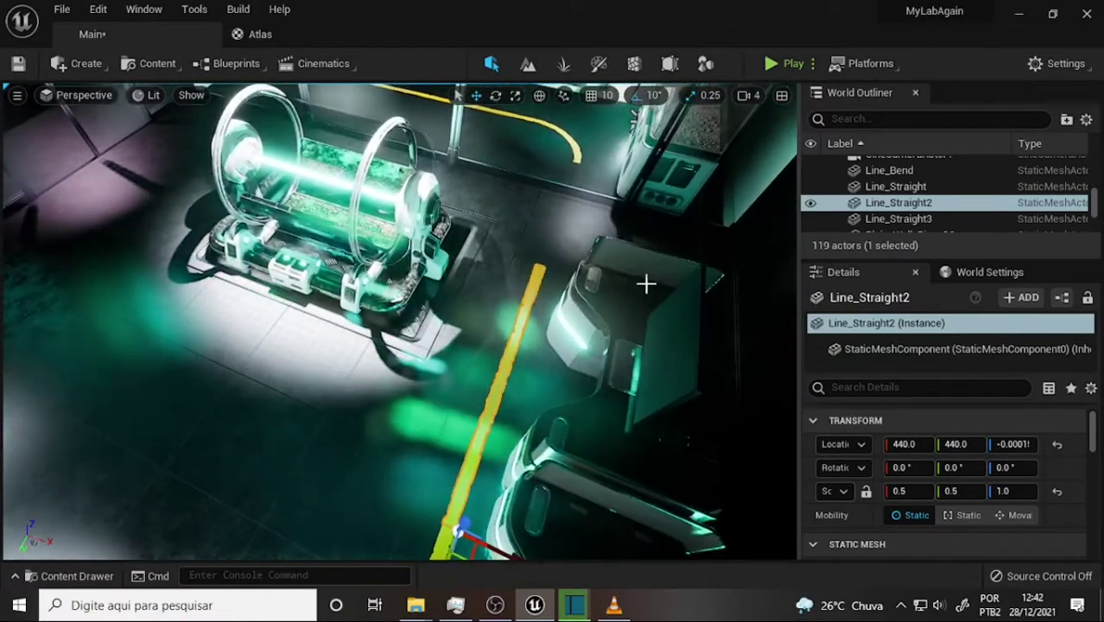
click(516, 98)
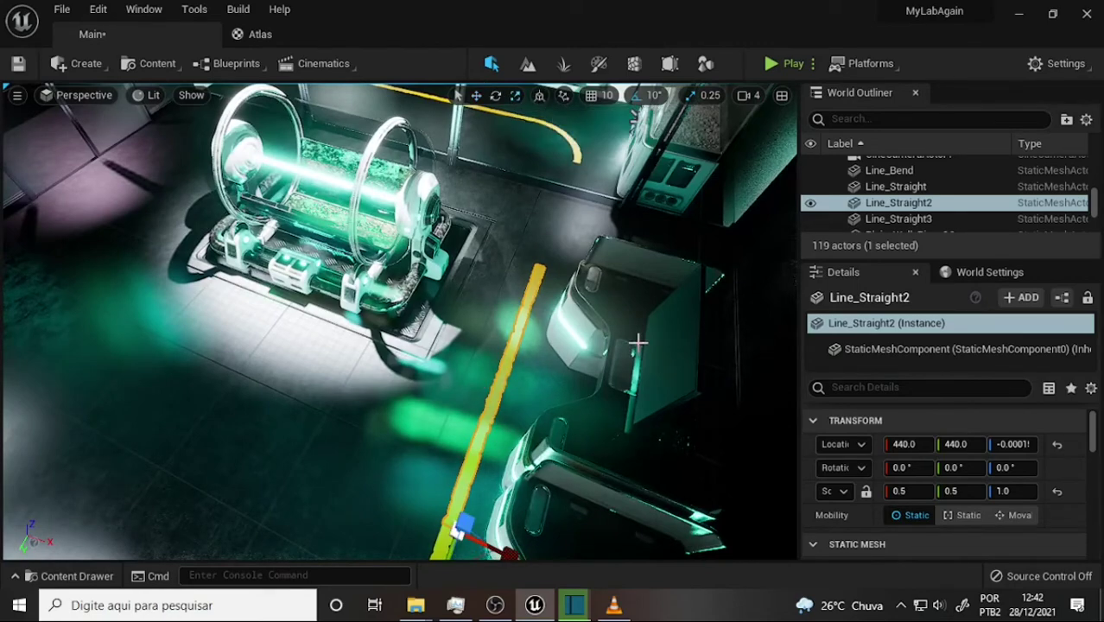
right_drag(615, 333, 615, 332)
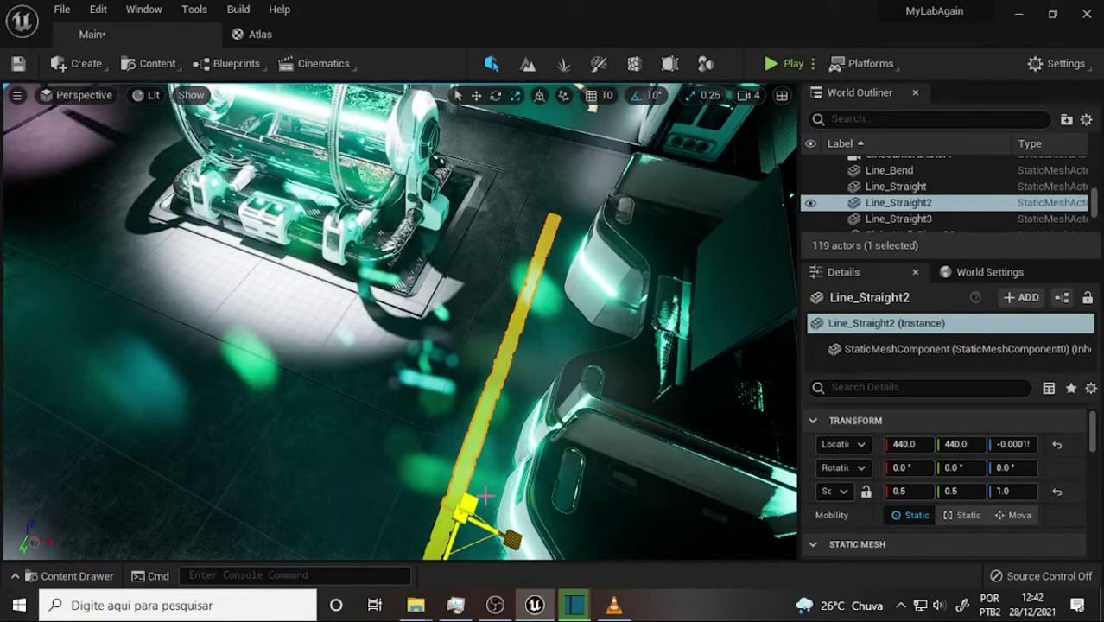
mouse_move(527, 397)
right_down()
mouse_move(523, 385)
mouse_move(488, 407)
right_up()
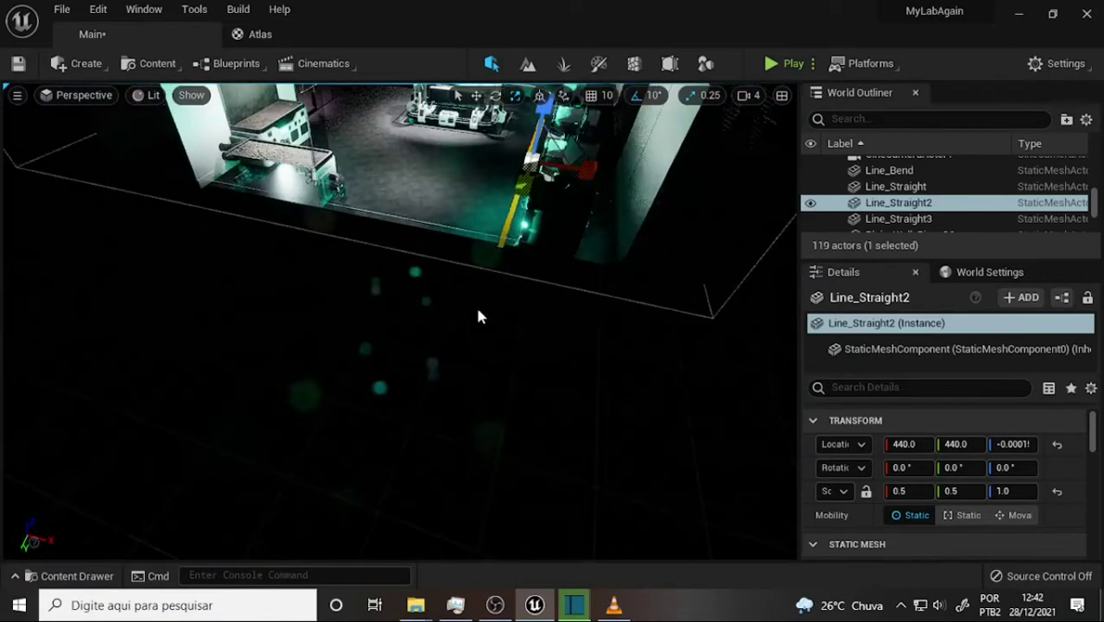
right_drag(561, 235, 592, 267)
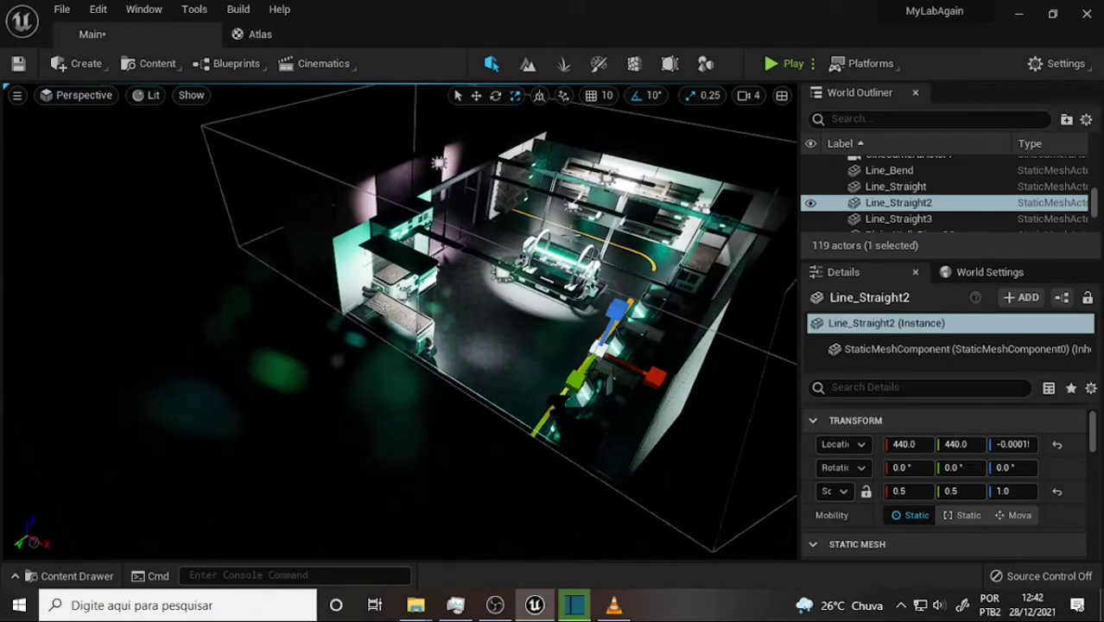
mouse_move(512, 229)
right_down()
mouse_move(474, 176)
mouse_move(291, 242)
right_up()
right_drag(463, 390, 463, 389)
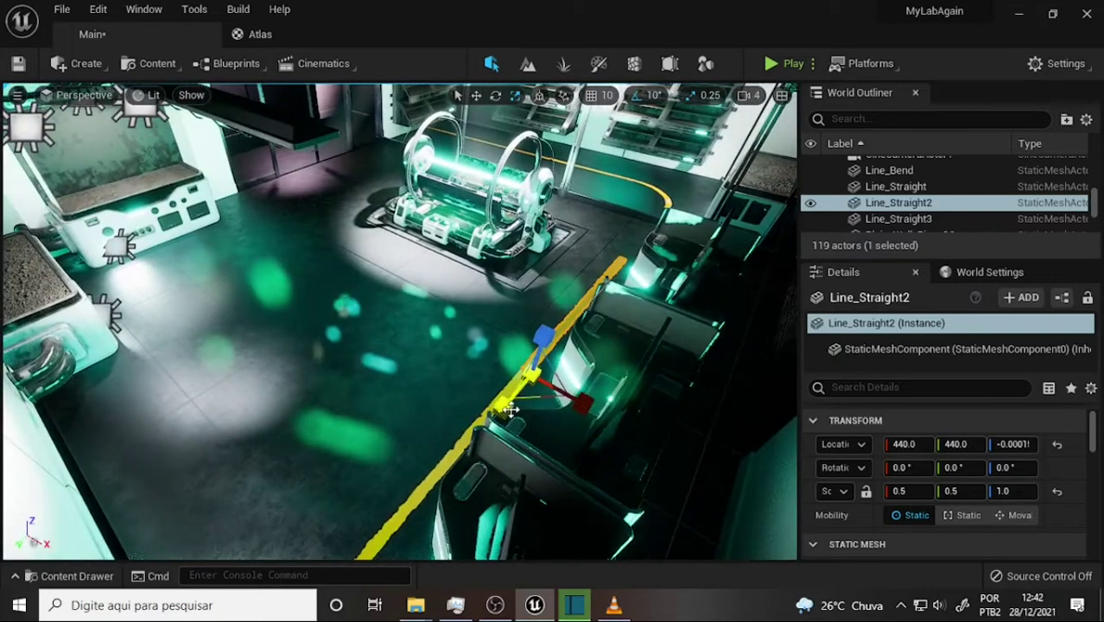
drag(504, 406, 515, 396)
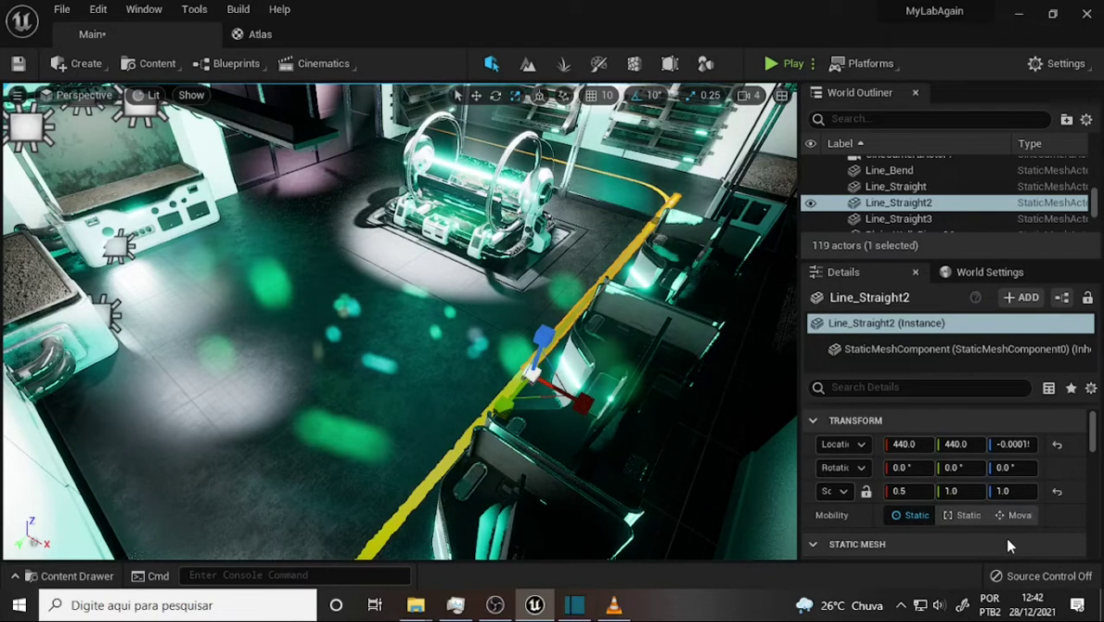
Set Line_Straight2's Location Z to 0.
click(1013, 444)
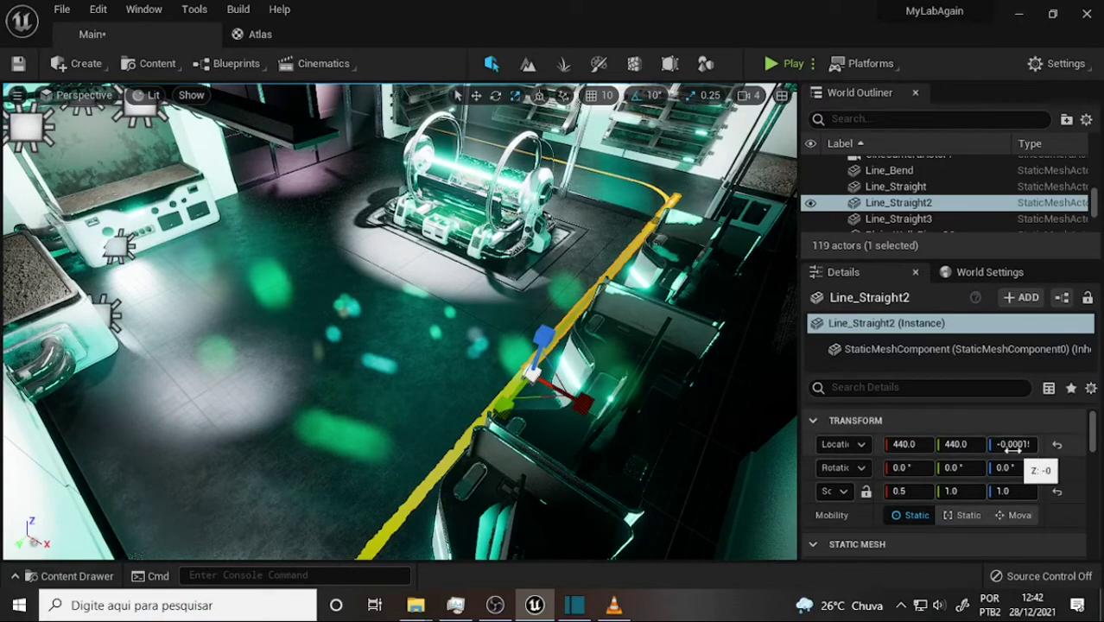
text(0)
key(Return)
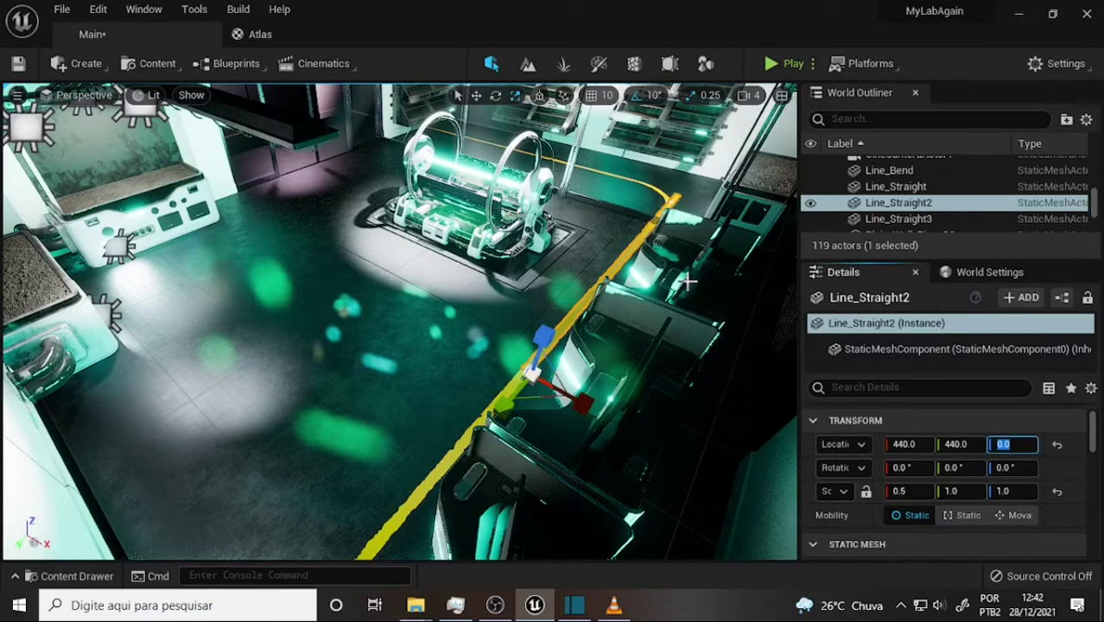
scroll(690, 281, up, 3)
scroll(685, 262, up, 4)
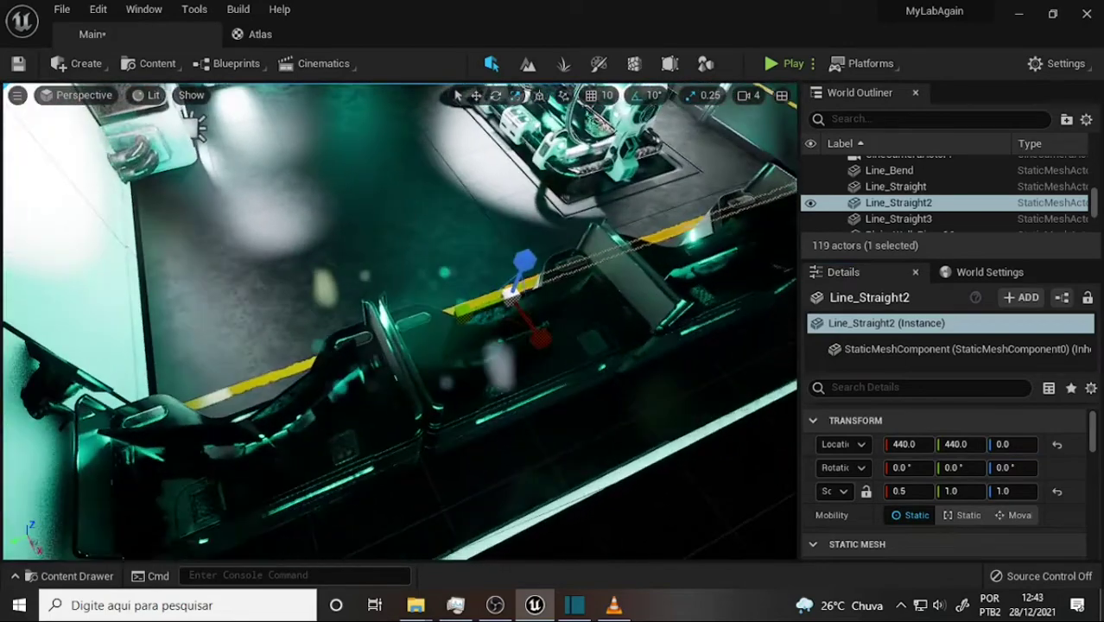
scroll(952, 493, up, 1)
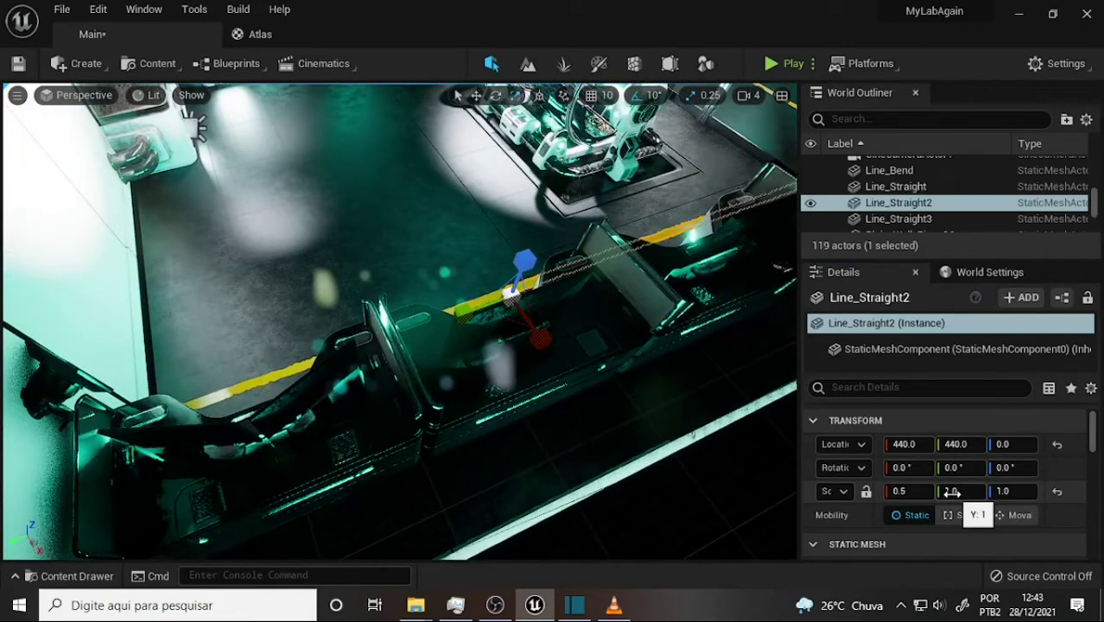
scroll(953, 492, down, 1)
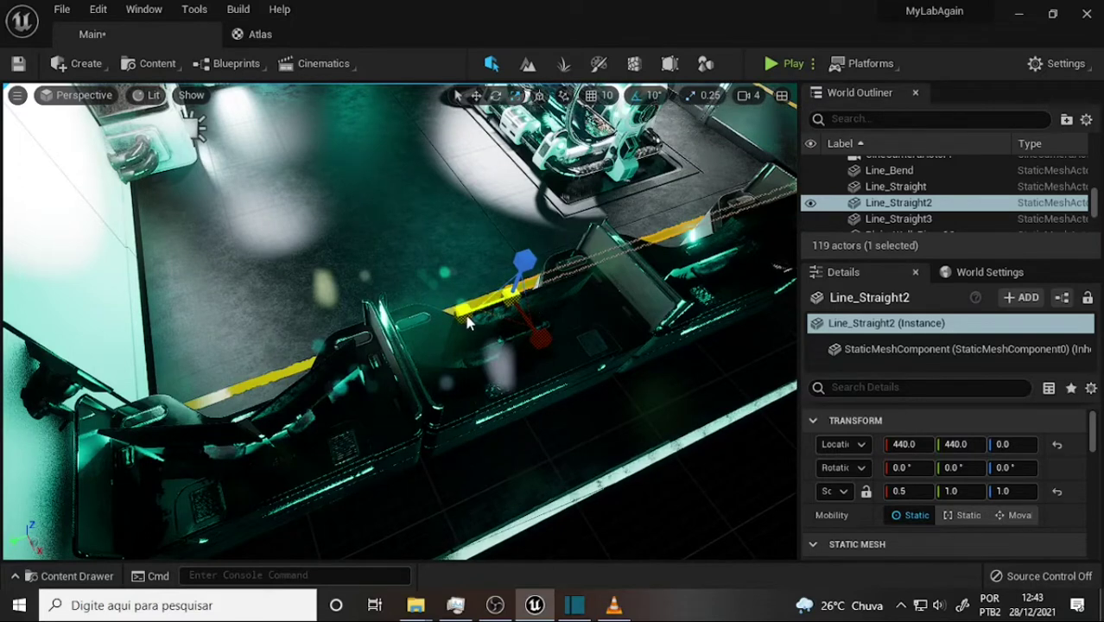
Trim Line_Straight2's Y scale to about 0.85 so the line meets the bend.
drag(466, 323, 480, 316)
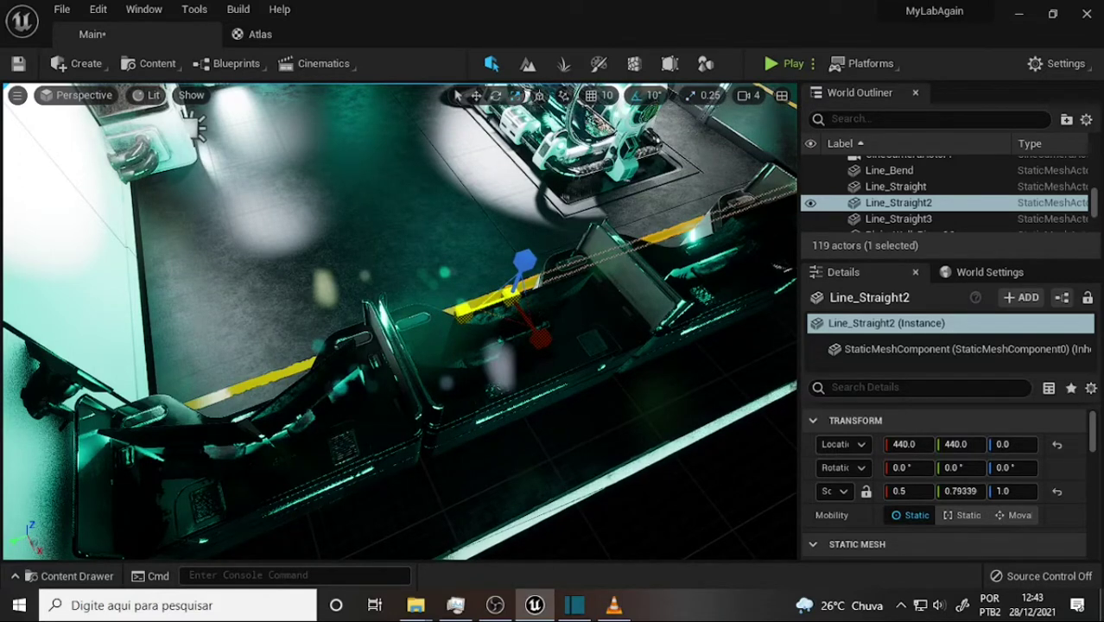
right_drag(398, 320, 345, 320)
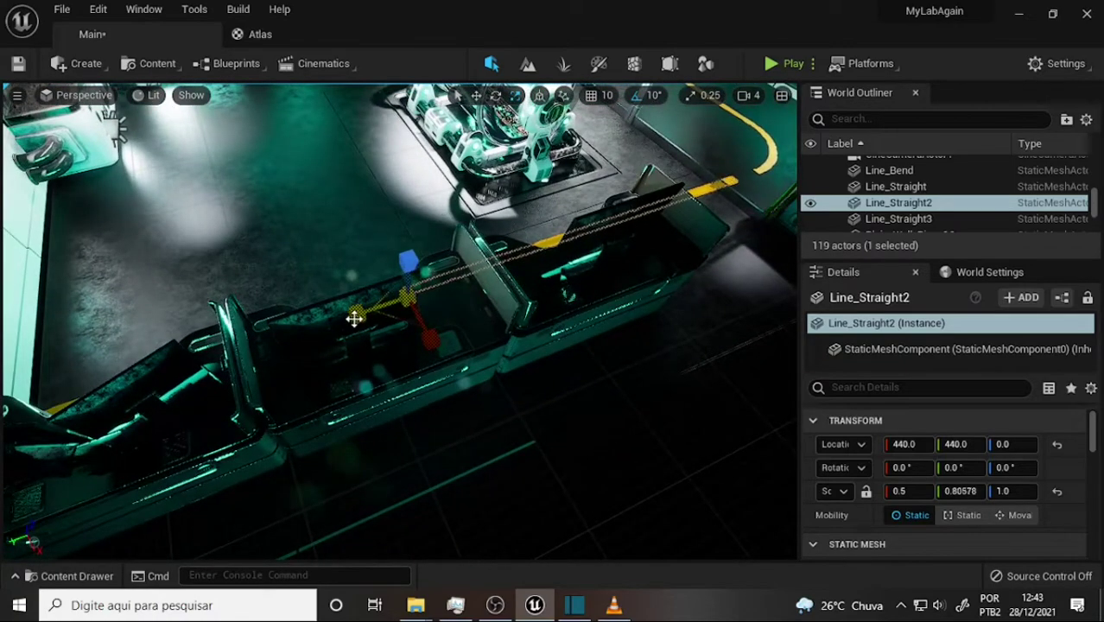
drag(354, 319, 344, 322)
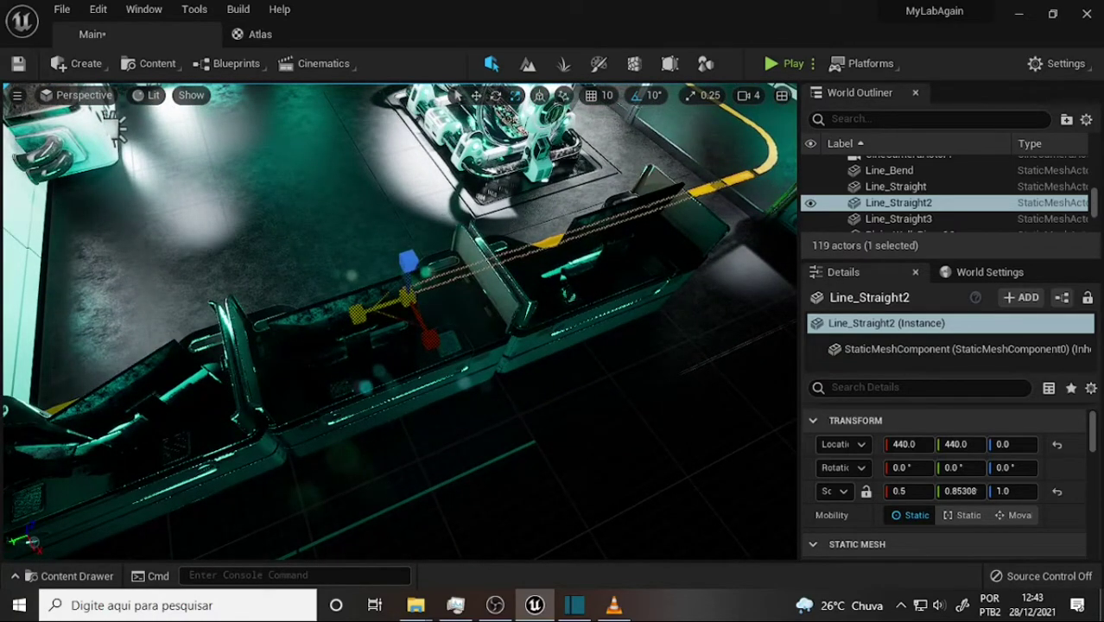
click(641, 208)
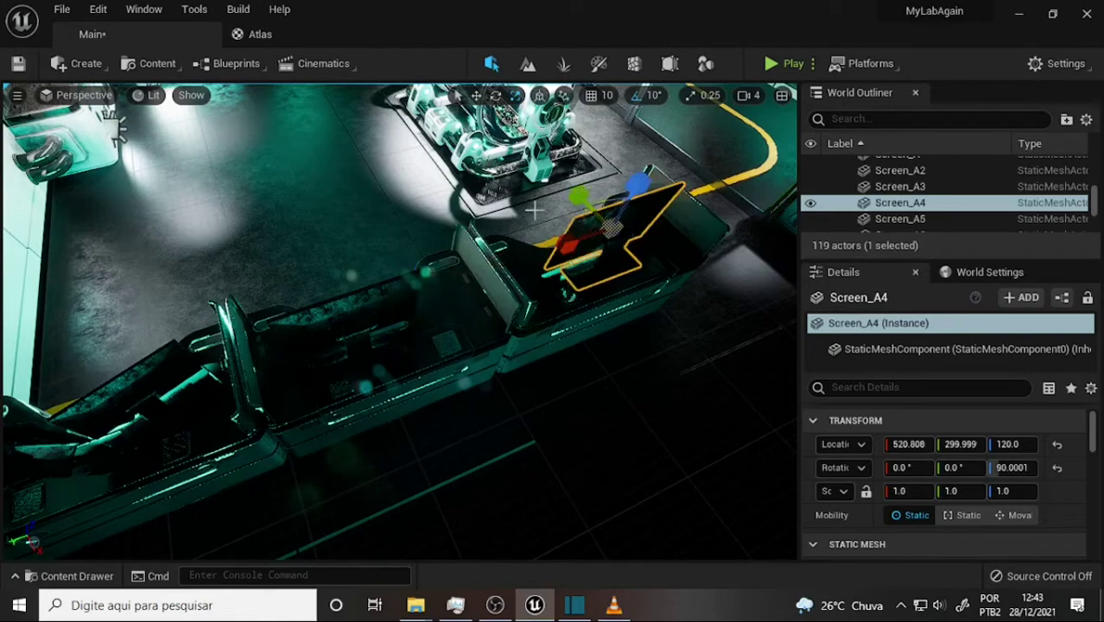
Select Line_Straight, the long yellow line by the cabinets (scale 0.5, 0.625, 1.0).
right_drag(534, 210, 519, 216)
right_drag(527, 155, 532, 162)
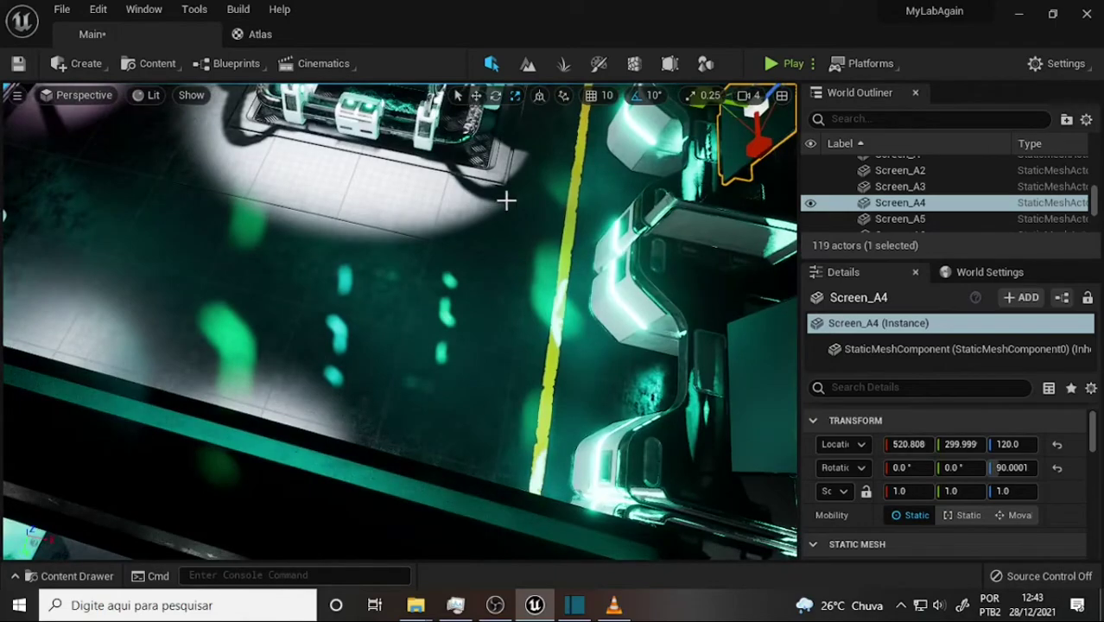
mouse_move(505, 198)
right_down()
mouse_move(490, 212)
mouse_move(523, 238)
mouse_move(538, 234)
mouse_move(527, 220)
right_up()
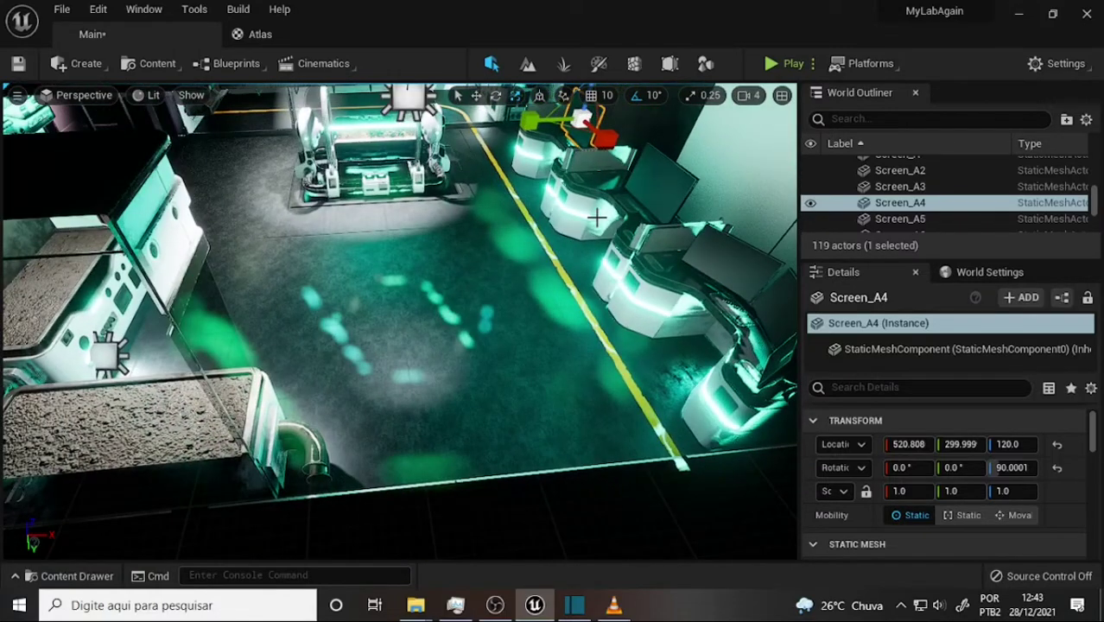
click(583, 307)
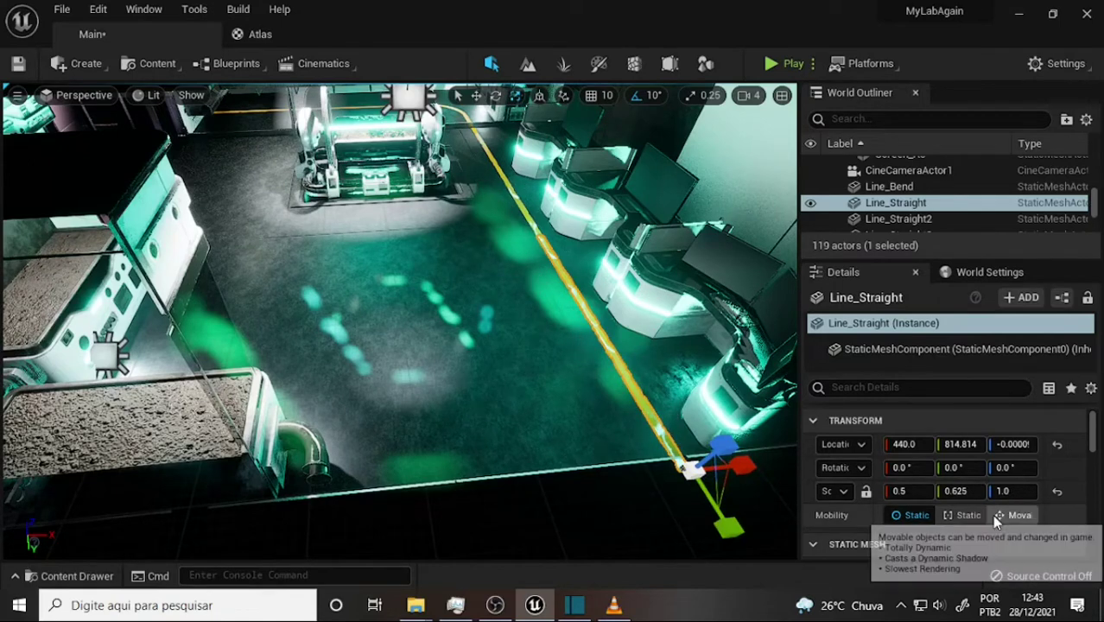
Duplicate the line as Line_Straight4 and slide it across the room to X -79.754.
click(477, 95)
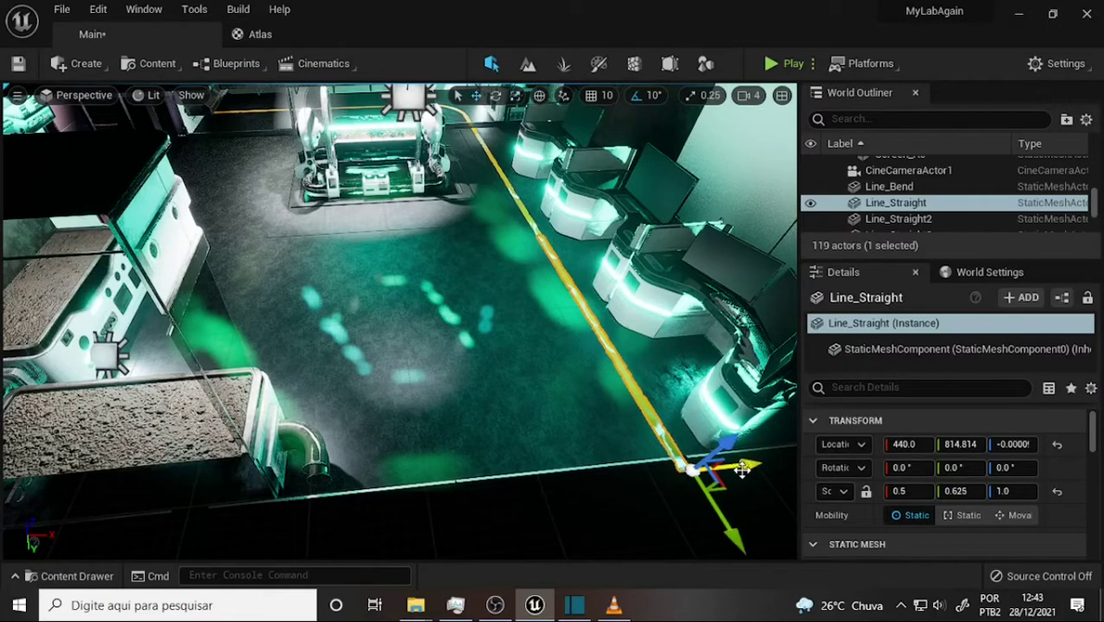
alt+drag(746, 469, 217, 509)
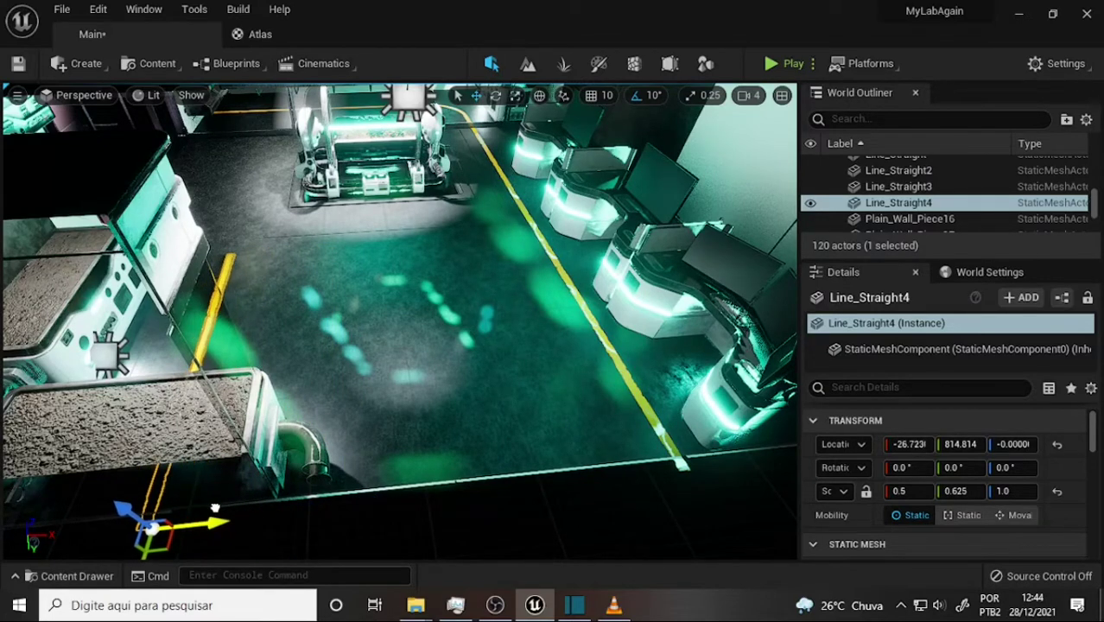
alt+drag(216, 509, 218, 509)
right_drag(584, 369, 572, 361)
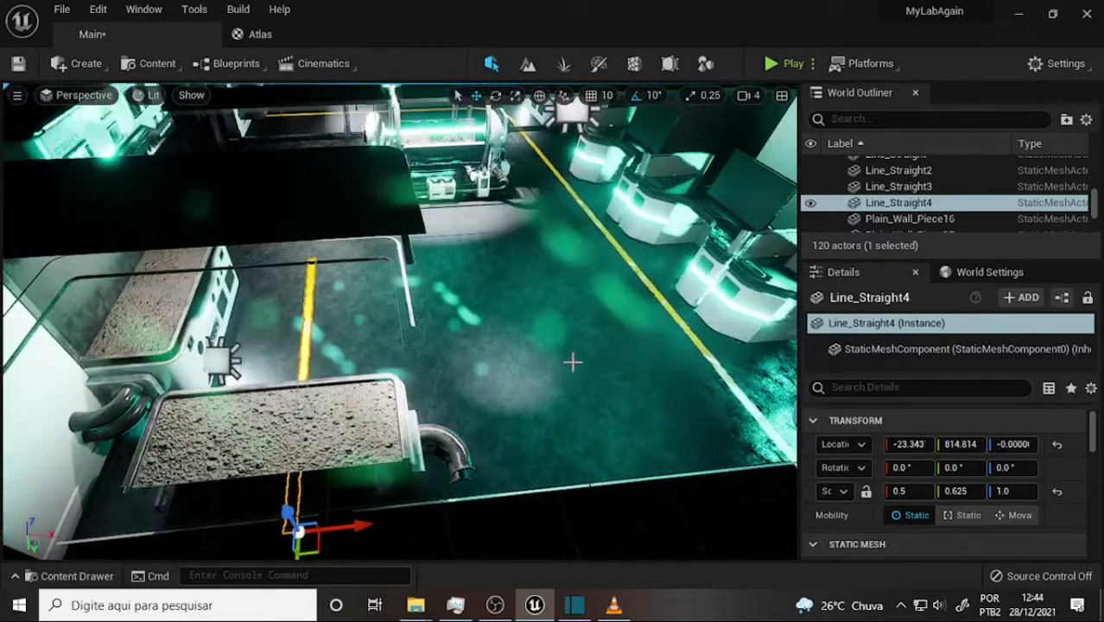
drag(358, 523, 285, 526)
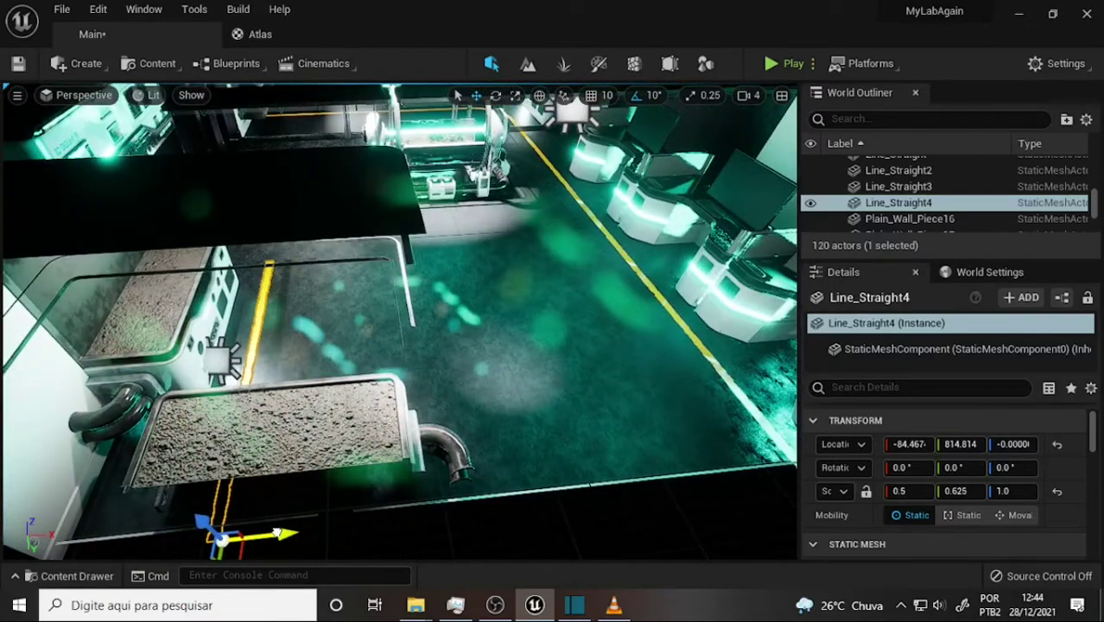
mouse_move(677, 257)
right_down()
mouse_move(658, 182)
mouse_move(577, 182)
right_up()
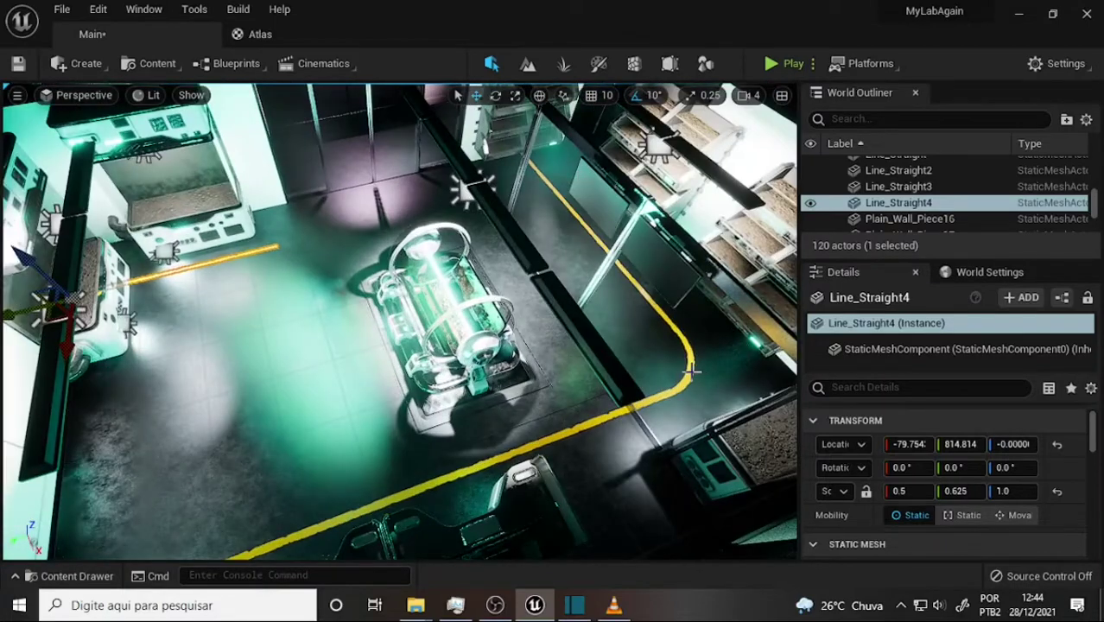
Duplicate the curved bend as Line_Bend2 and move it to about -97.368, 295.876, undoing the extra copy.
click(725, 373)
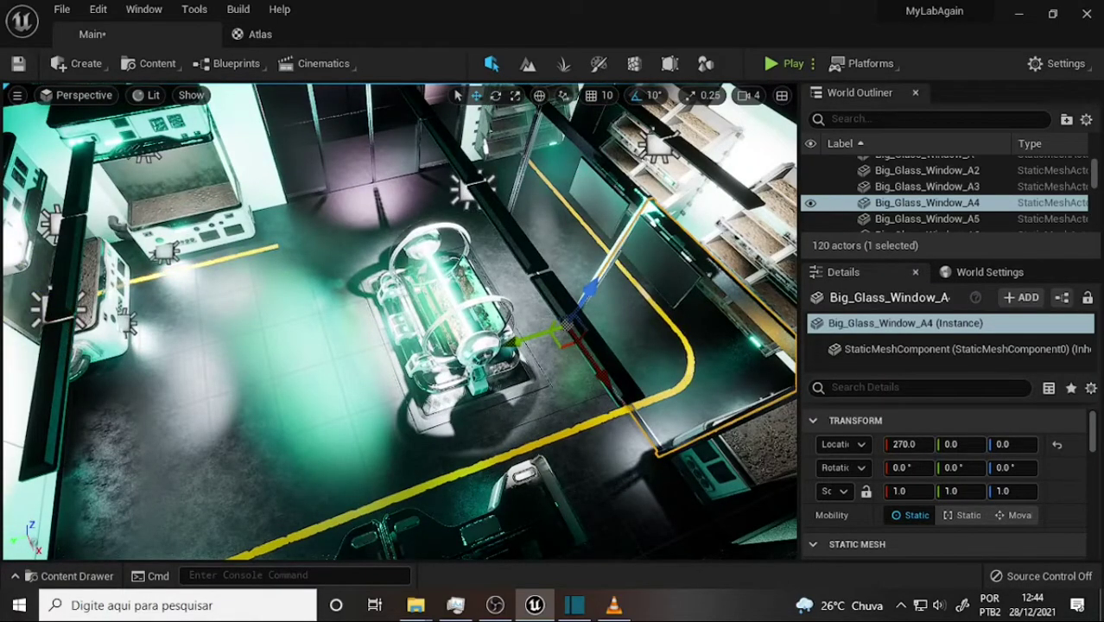
right_drag(705, 276, 539, 396)
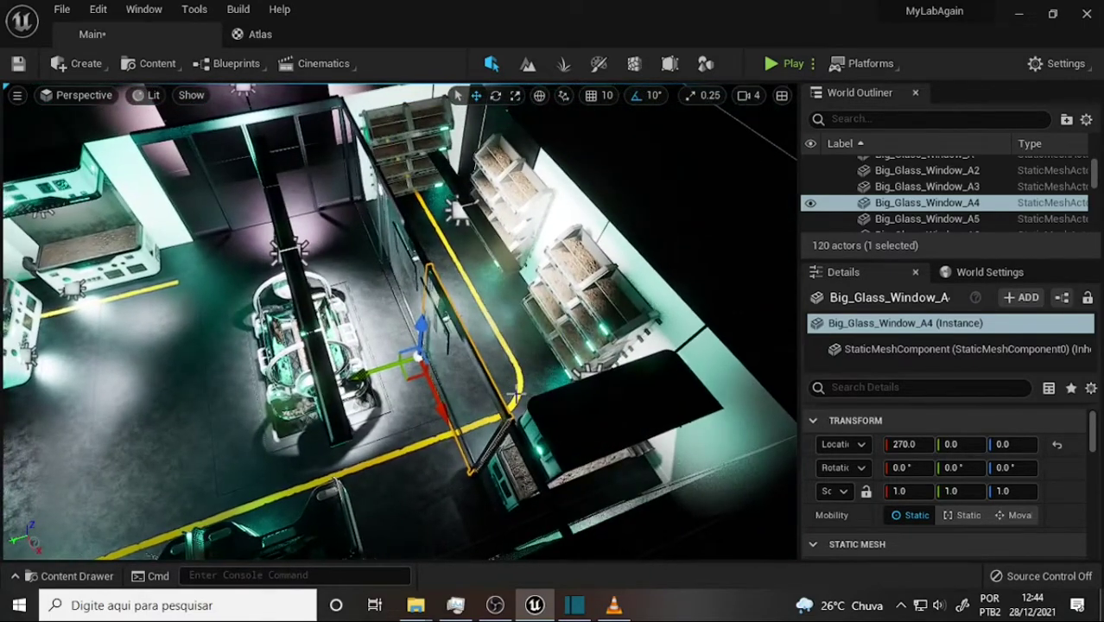
click(519, 395)
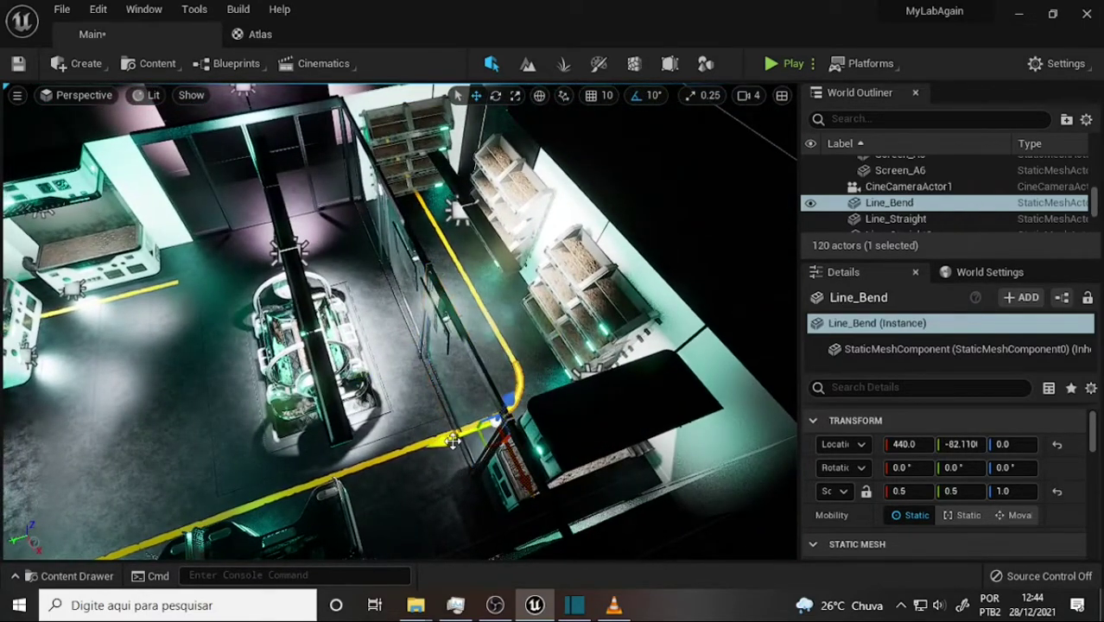
mouse_move(446, 443)
alt+mouse_down()
mouse_move(216, 544)
mouse_move(245, 544)
mouse_move(204, 317)
mouse_move(161, 285)
mouse_move(189, 277)
alt+mouse_up()
key(ctrl+z)
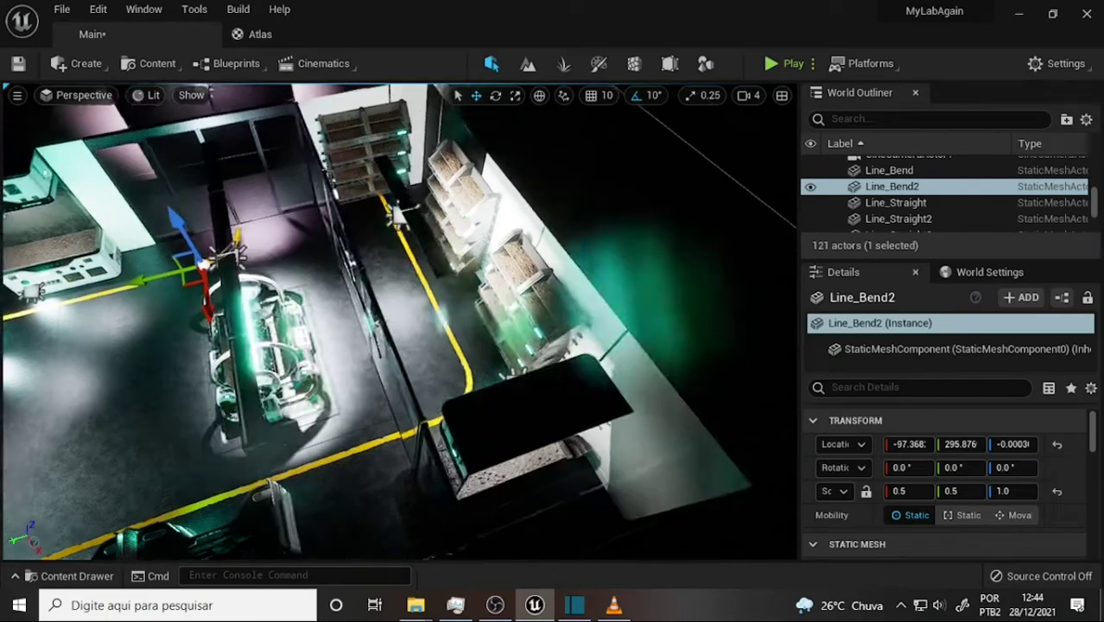
Nudge Line_Bend2 along Y and X to about -76.748, 286.978.
mouse_move(214, 305)
right_down()
mouse_move(171, 346)
mouse_move(350, 333)
right_up()
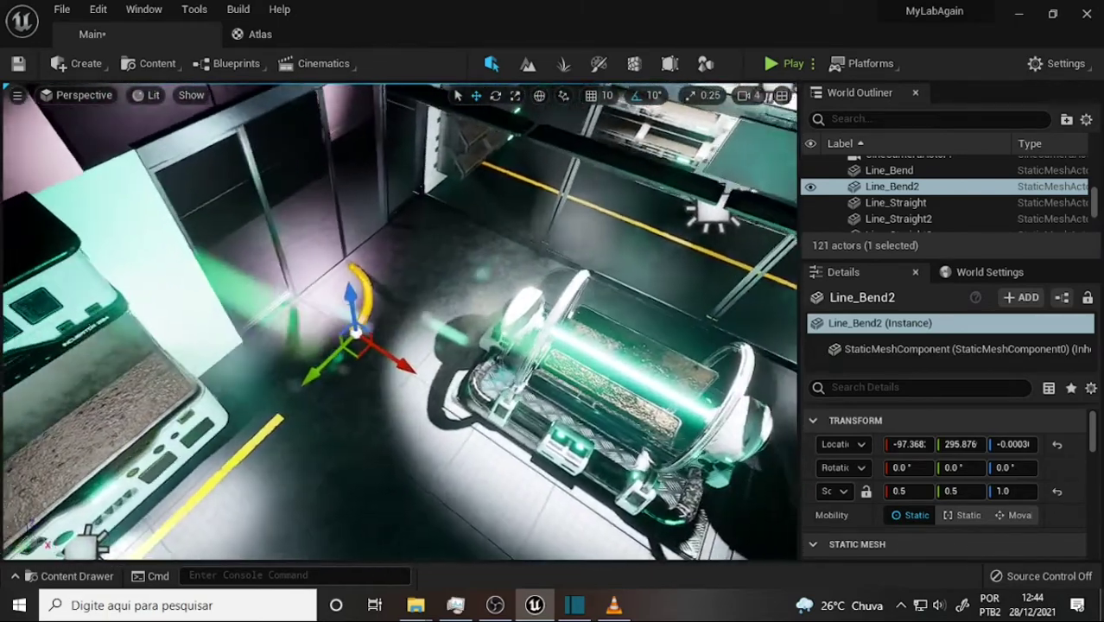
drag(307, 383, 317, 381)
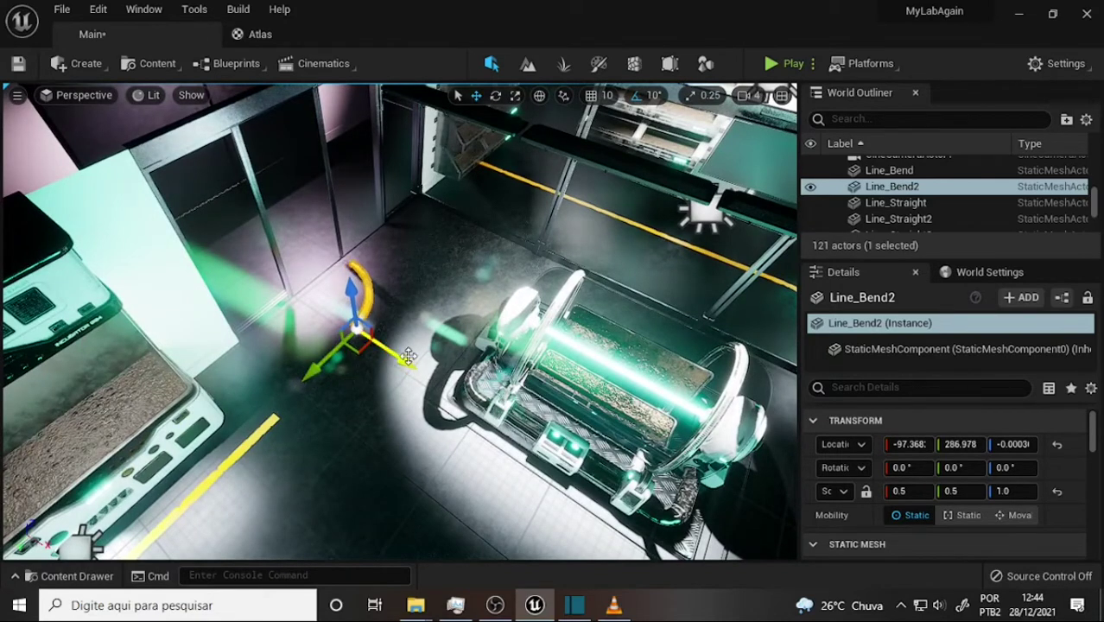
drag(403, 363, 415, 371)
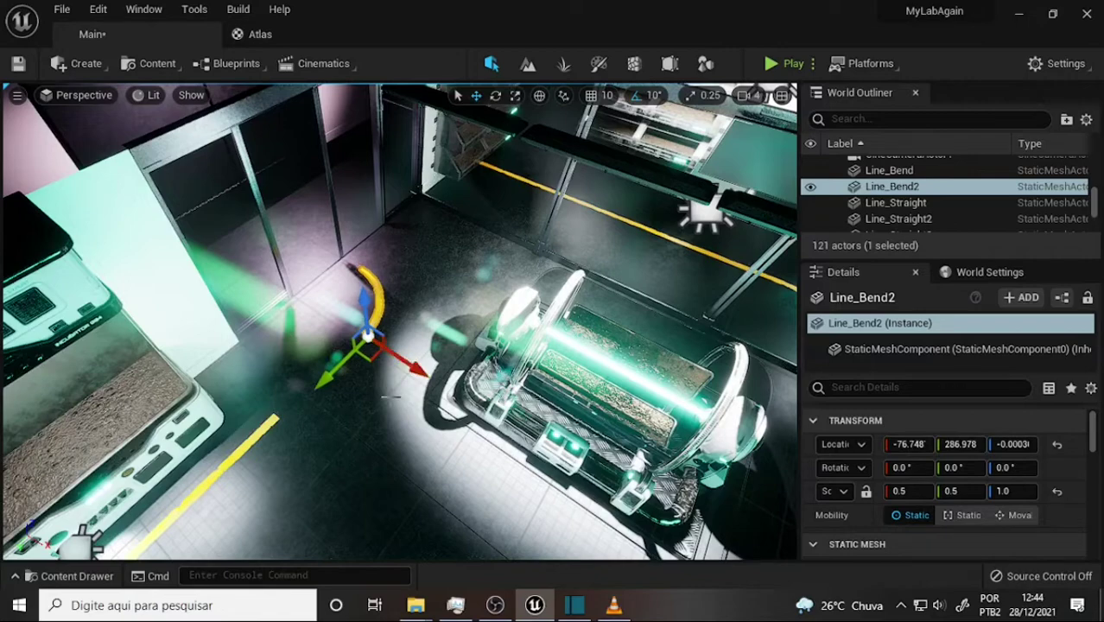
Set Line_Bend2's Location Z to 0 so it sits flush on the floor.
click(1012, 444)
text(0)
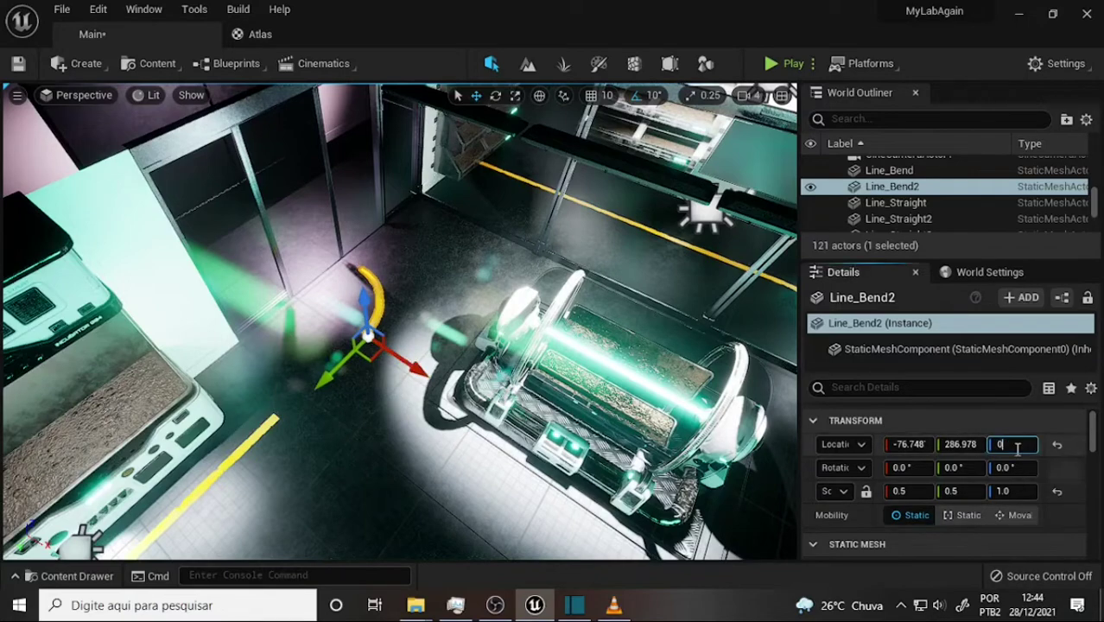
key(Return)
drag(345, 387, 354, 329)
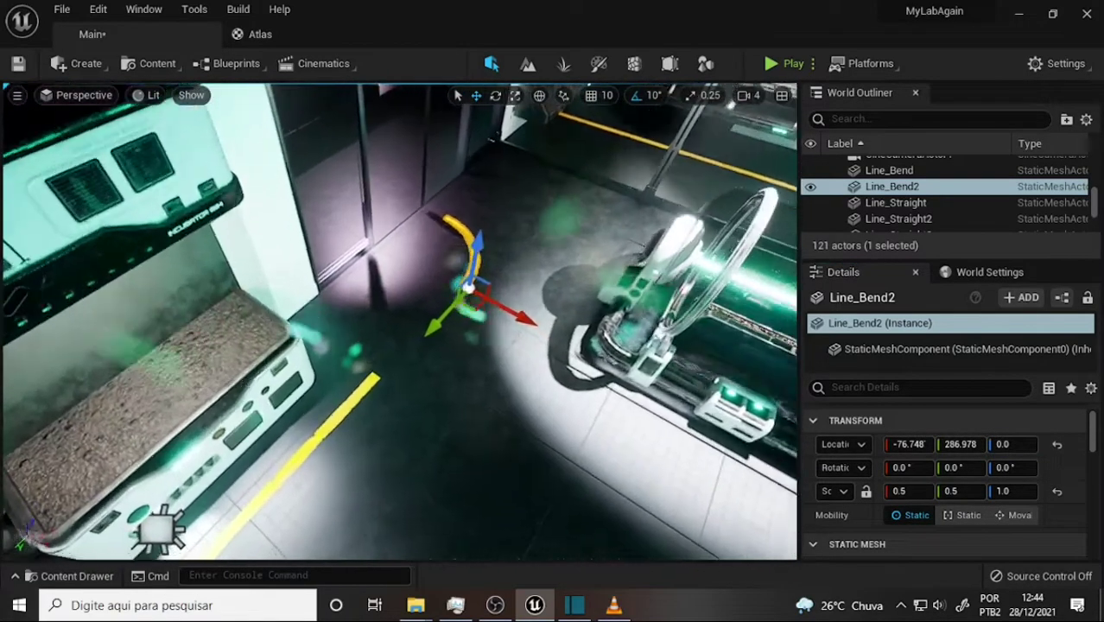
scroll(297, 422, down, 2)
scroll(296, 423, down, 2)
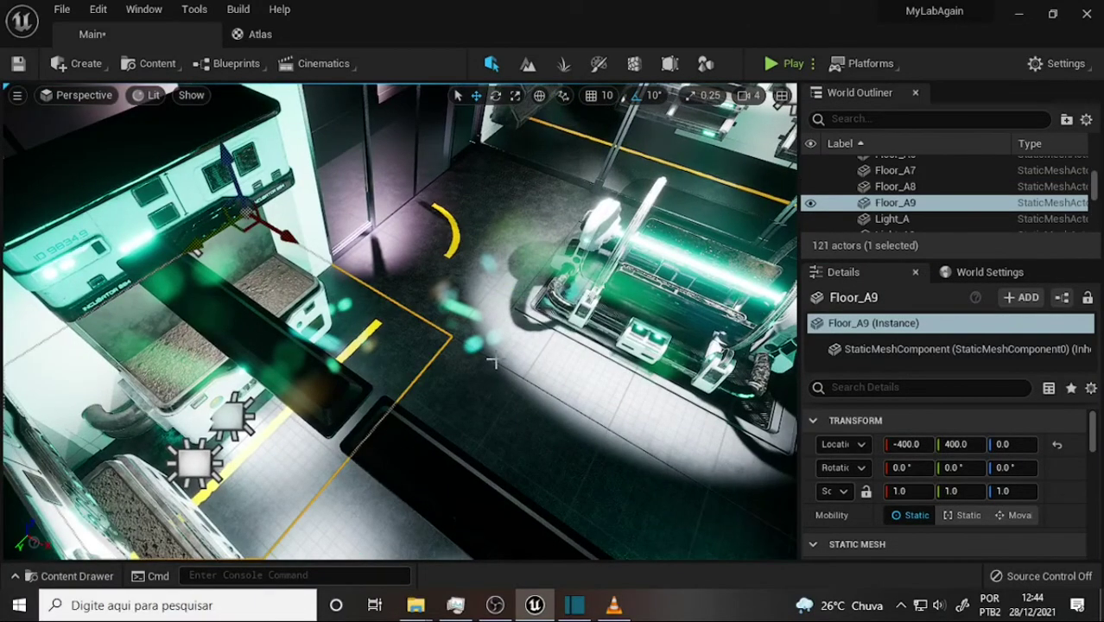
Select Line_Straight4 and drag its Y scale handle to lengthen it toward the bend.
click(368, 331)
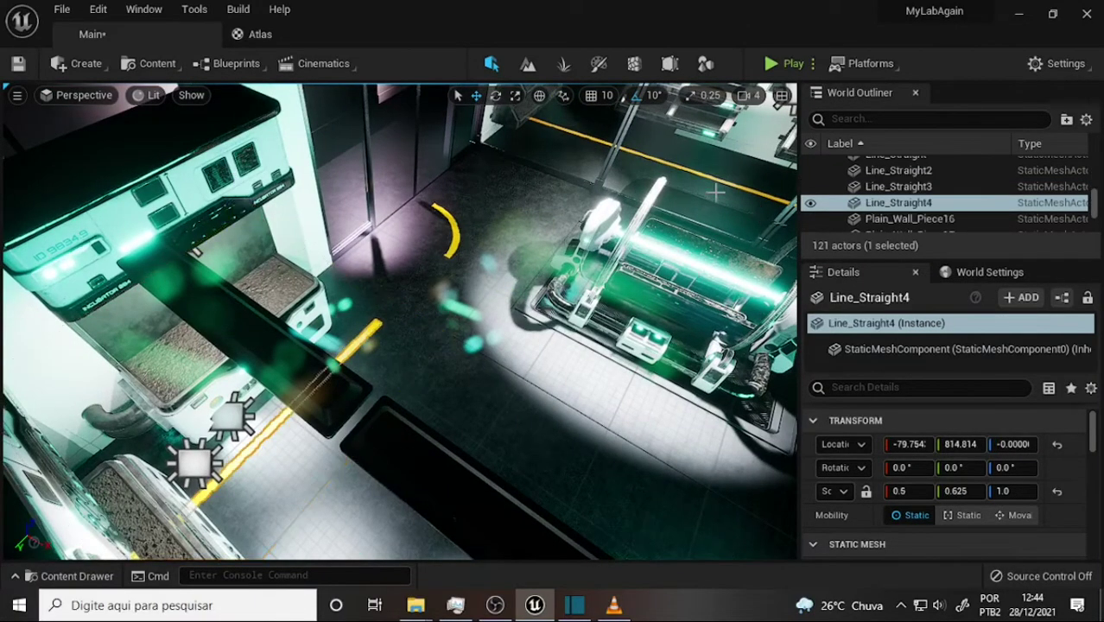
right_drag(368, 331, 368, 331)
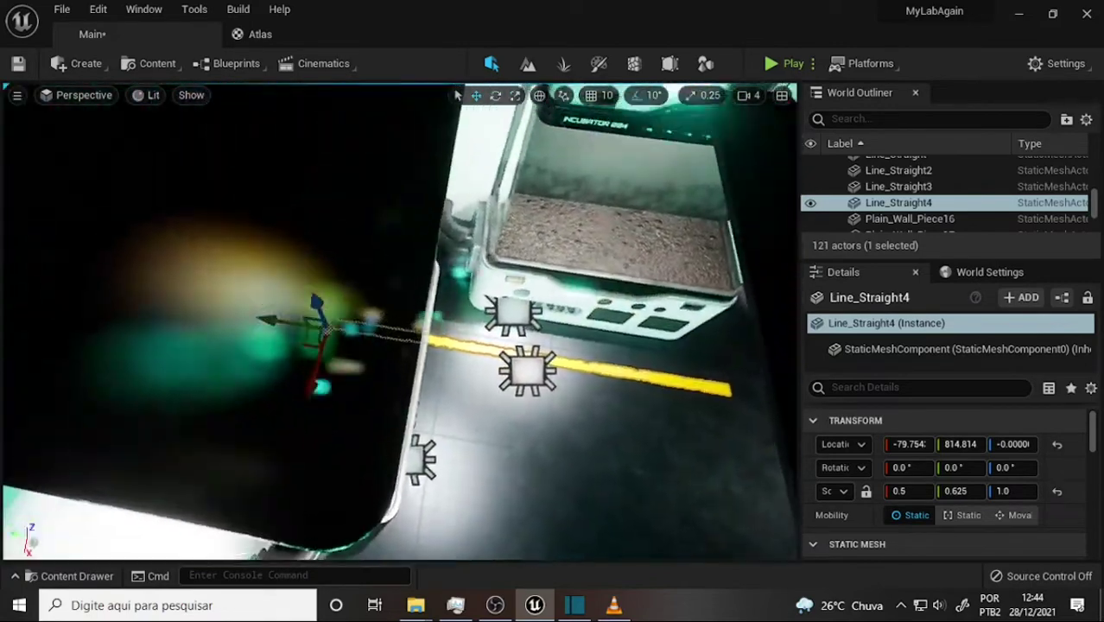
right_drag(569, 287, 568, 287)
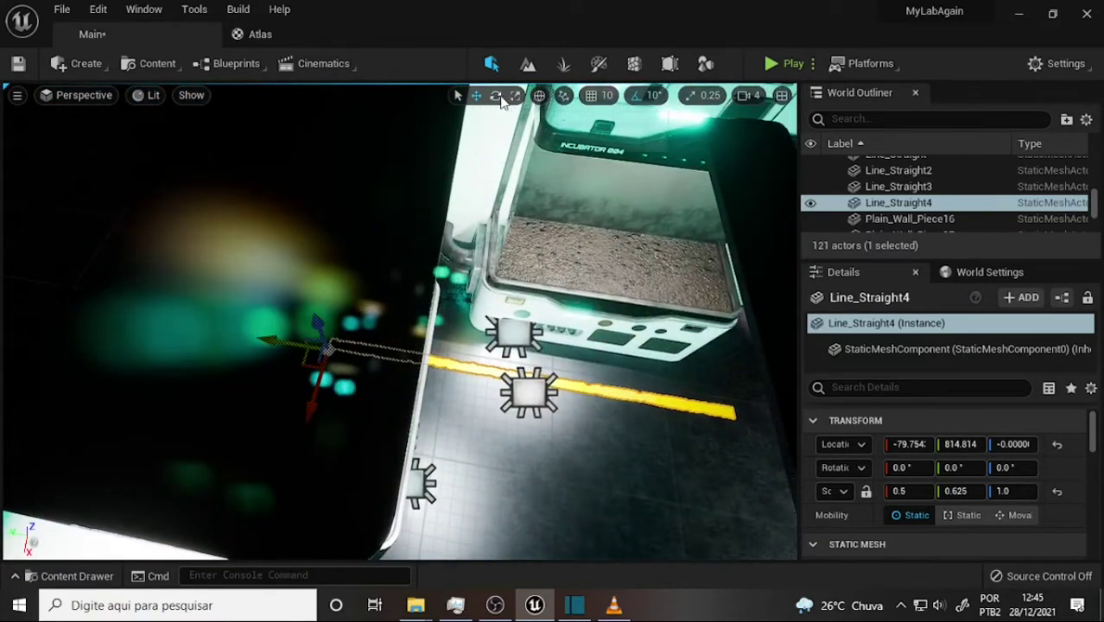
click(515, 95)
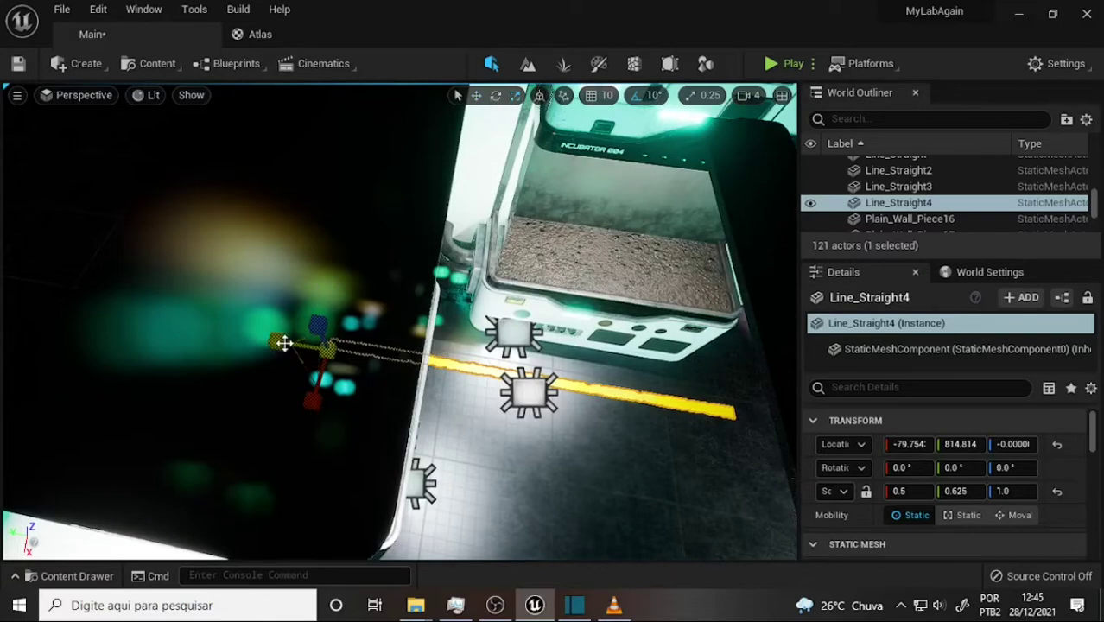
drag(277, 342, 457, 324)
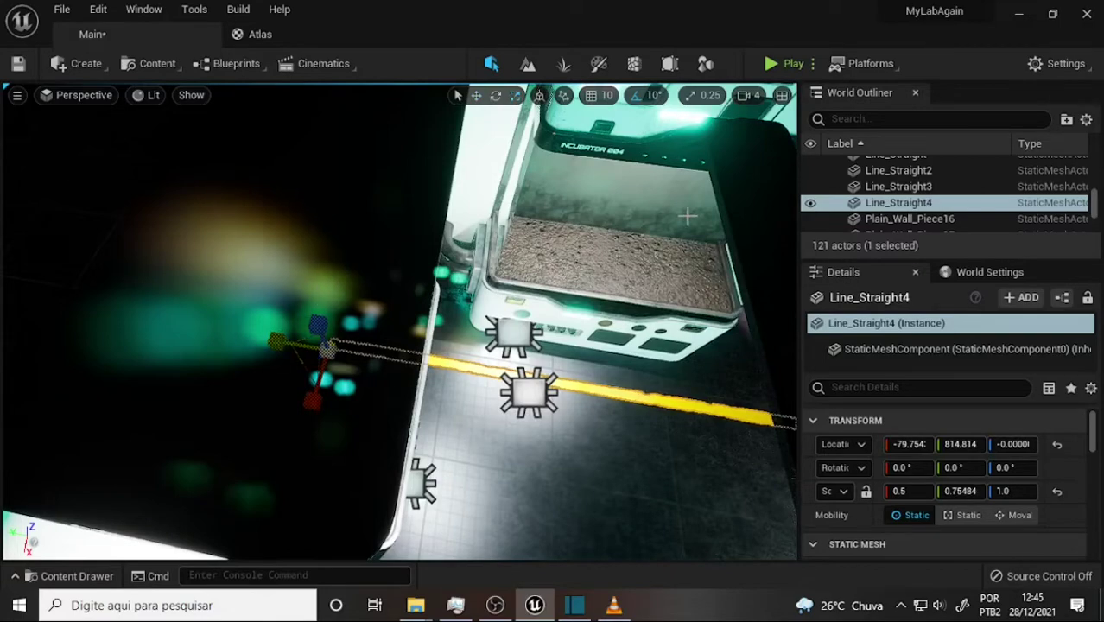
right_drag(687, 217, 688, 216)
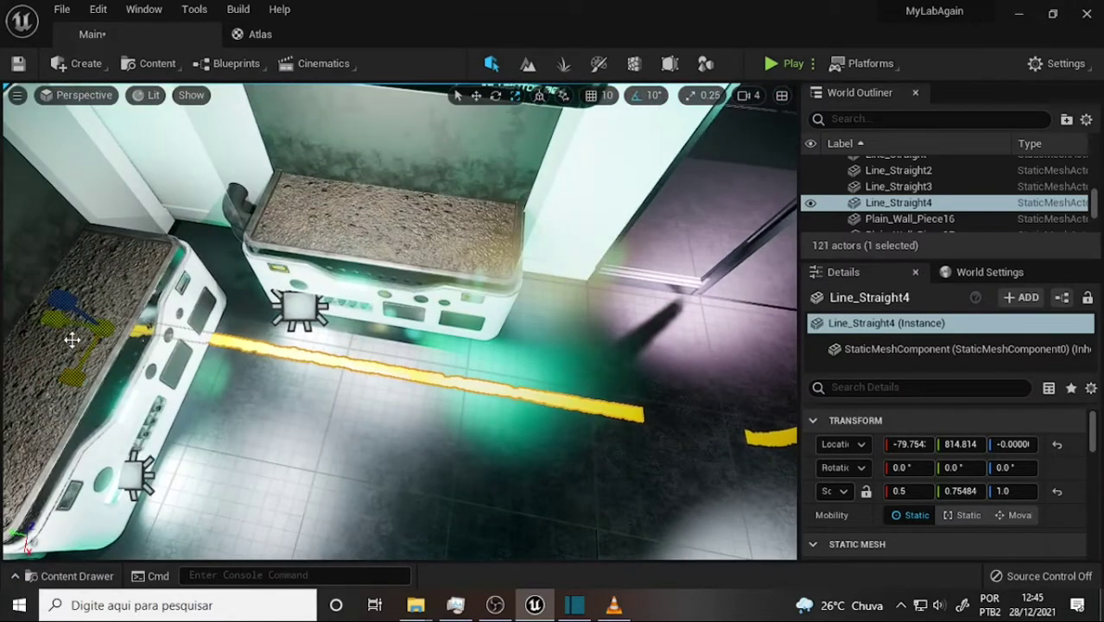
drag(54, 324, 84, 329)
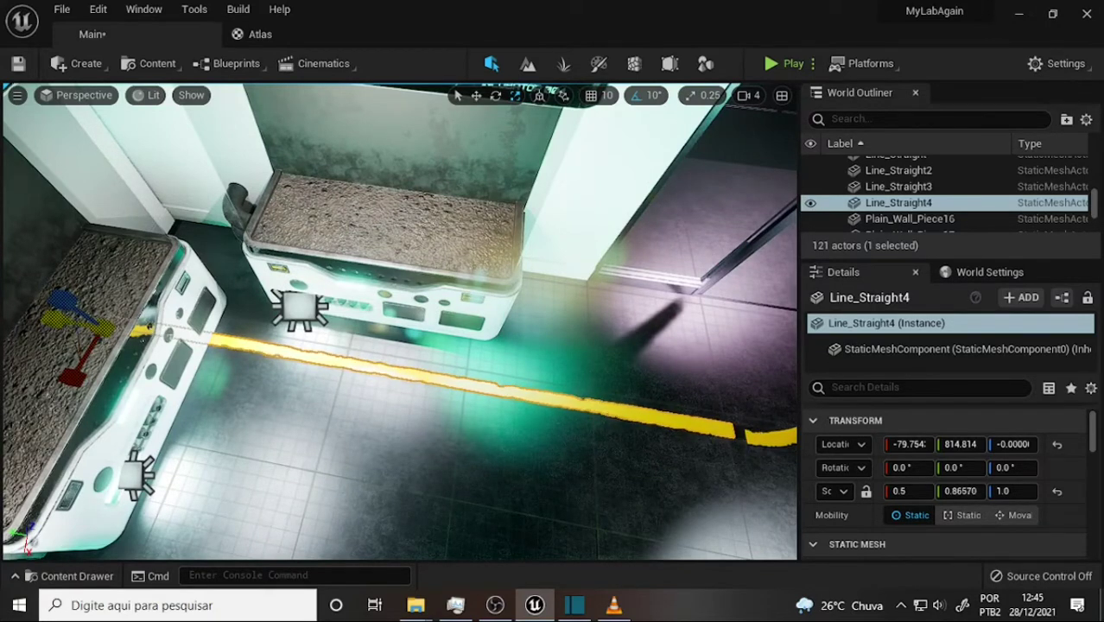
drag(84, 328, 81, 329)
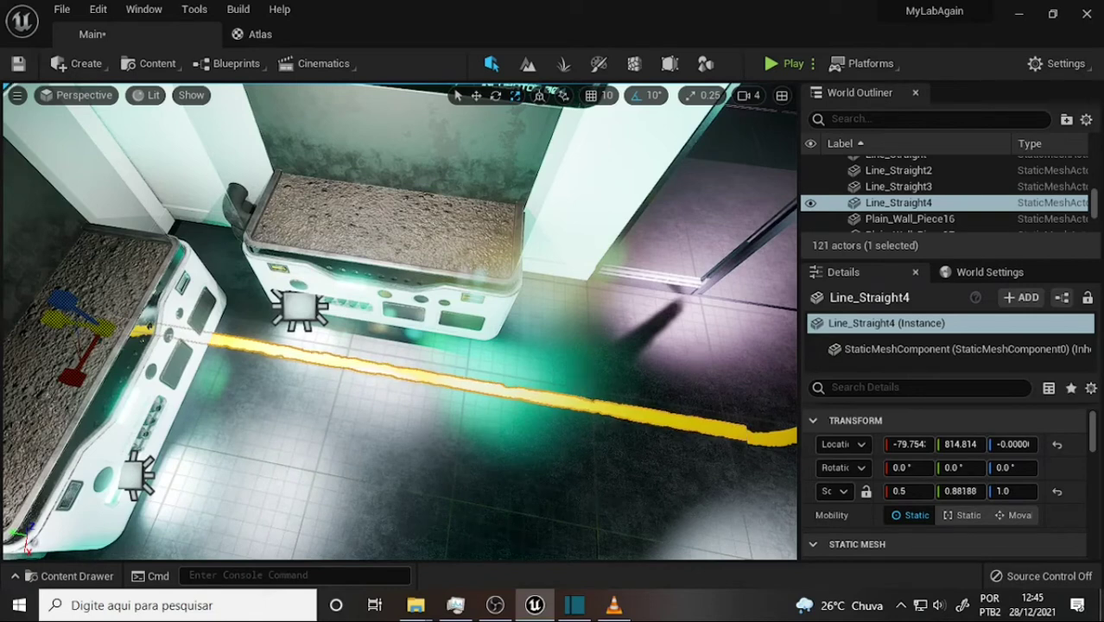
Enter an exact Scale Y of 0.88 for Line_Straight4 in the Details panel.
click(980, 491)
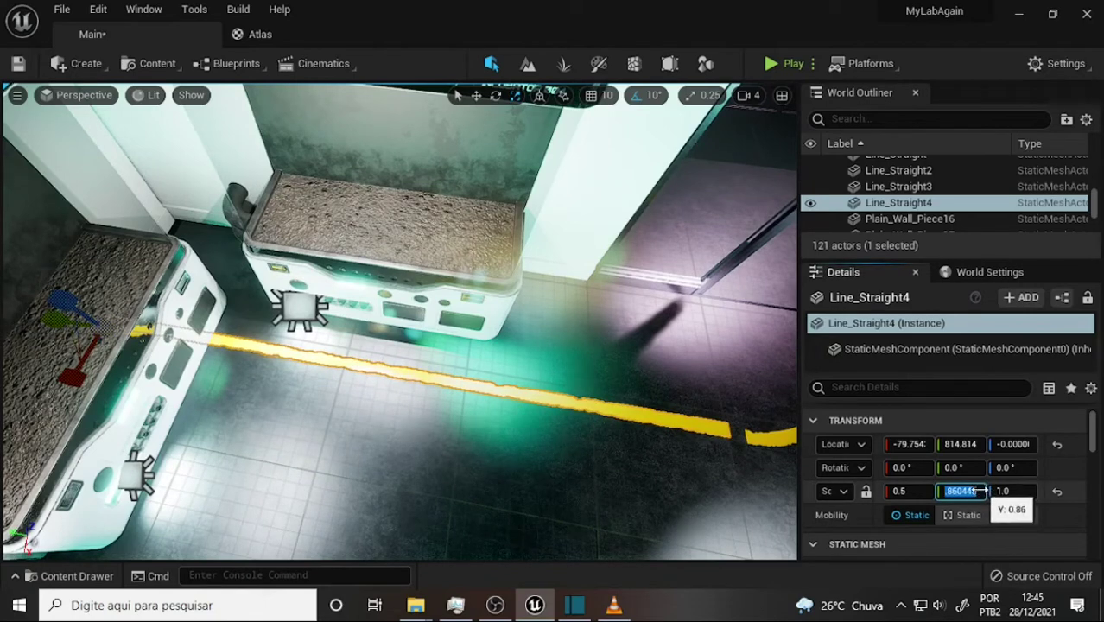
drag(975, 492, 957, 499)
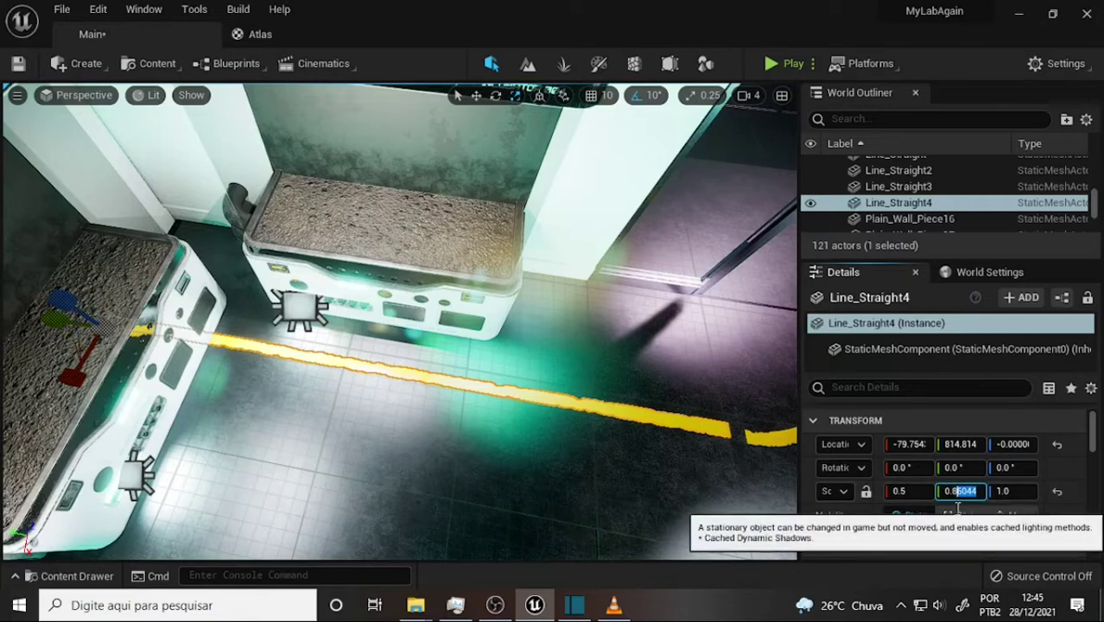
text(75)
key(Return)
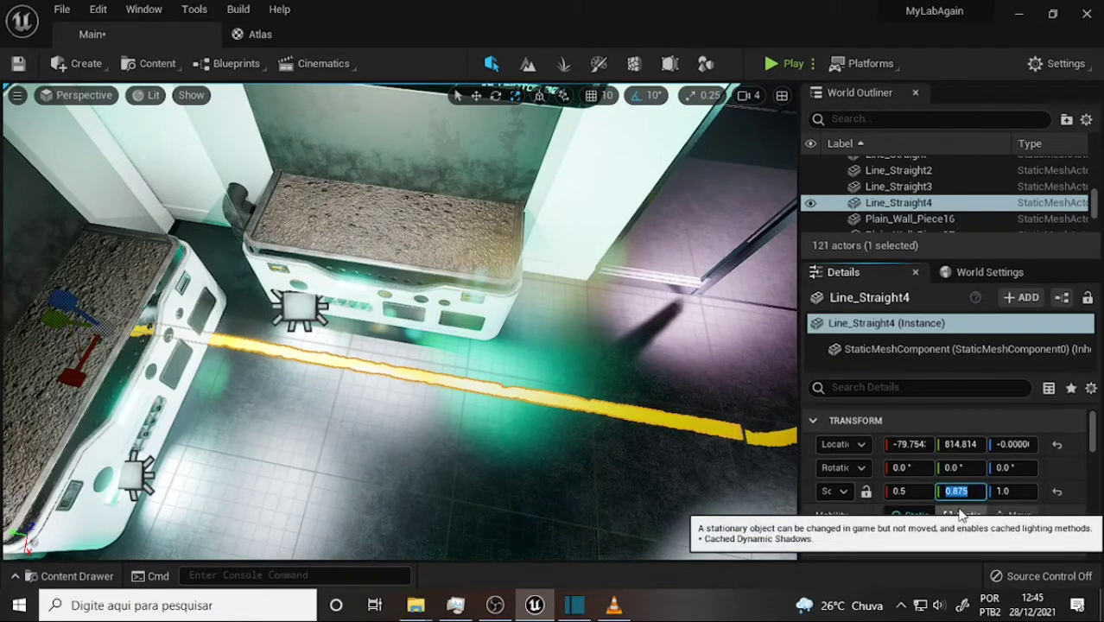
click(964, 494)
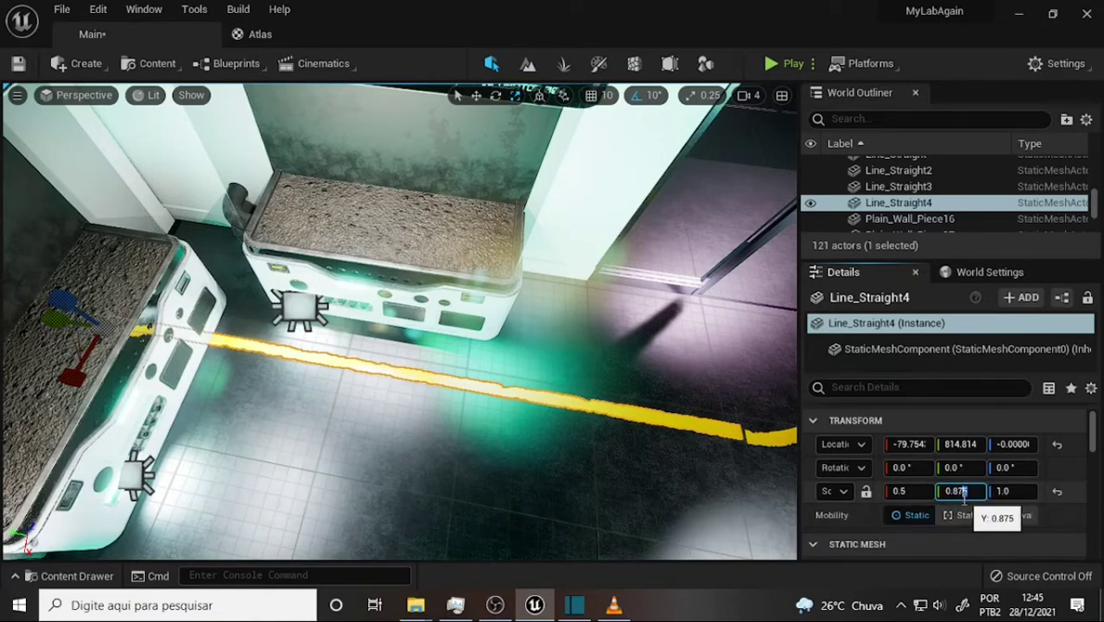
key(BackSpace)
key(BackSpace)
text(8)
key(Return)
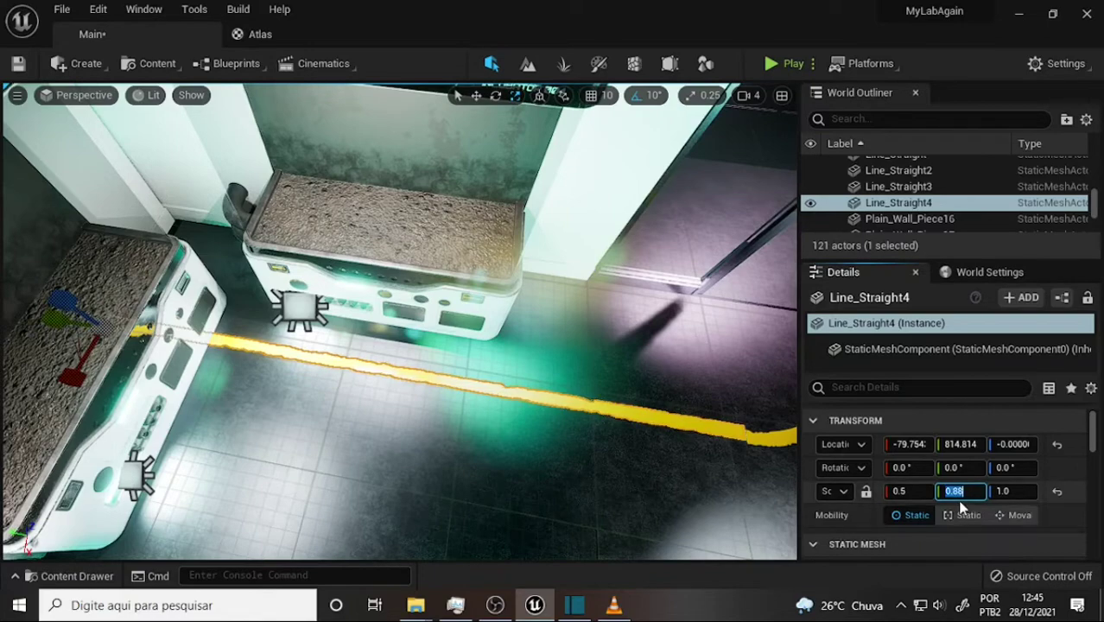
right_drag(538, 290, 553, 285)
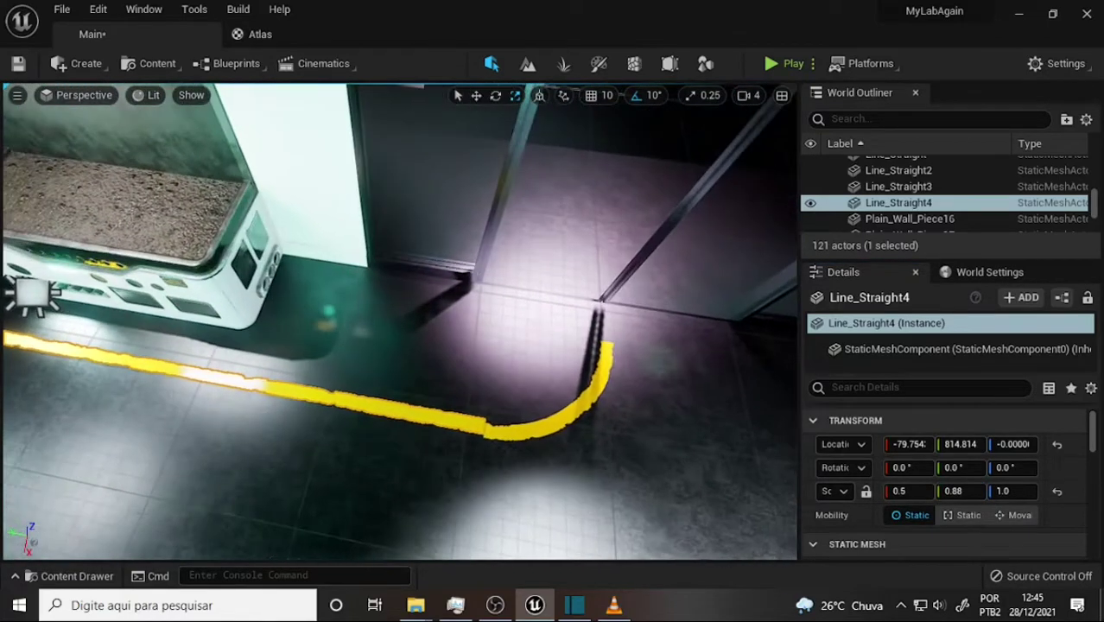
Set Line_Bend2's X location to -80 to match Line_Straight4, lining up the bend.
click(911, 444)
text(-)
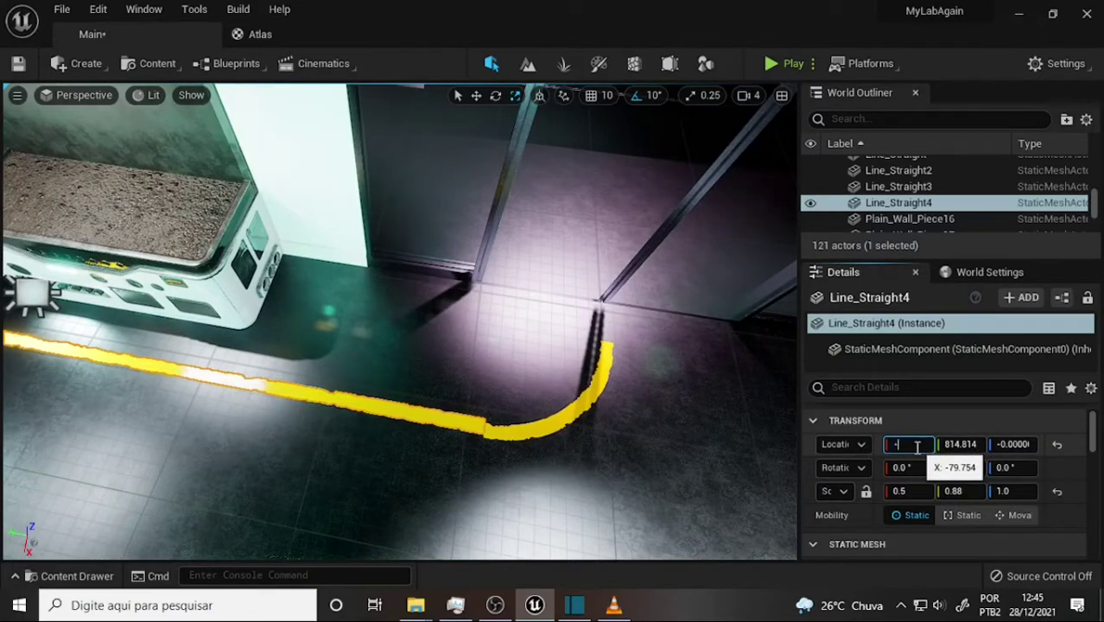
text(80.0)
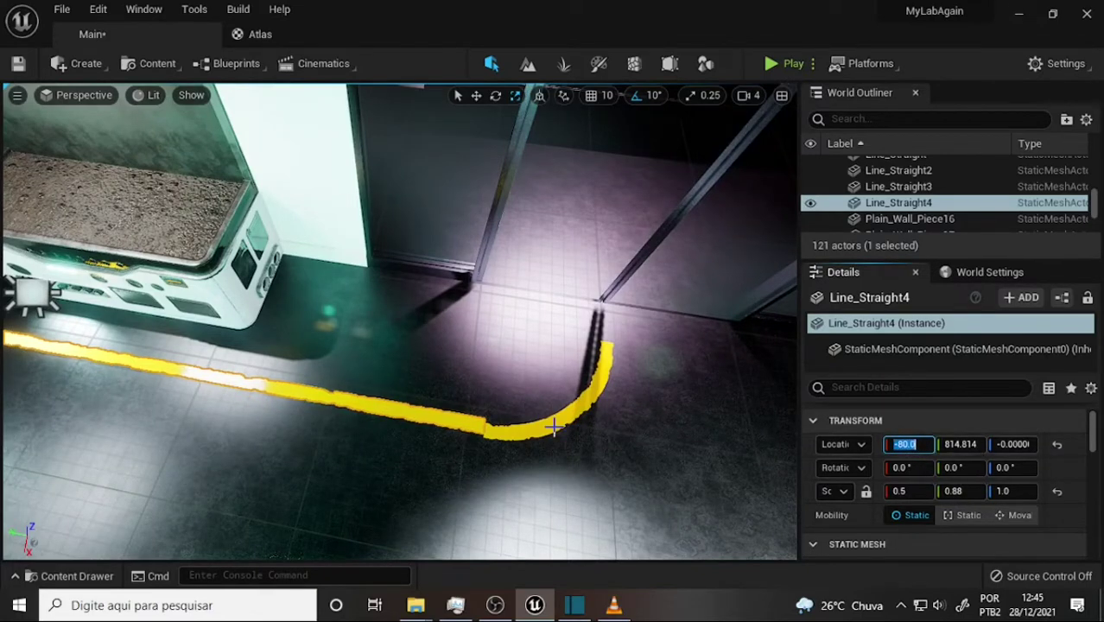
click(546, 418)
click(899, 444)
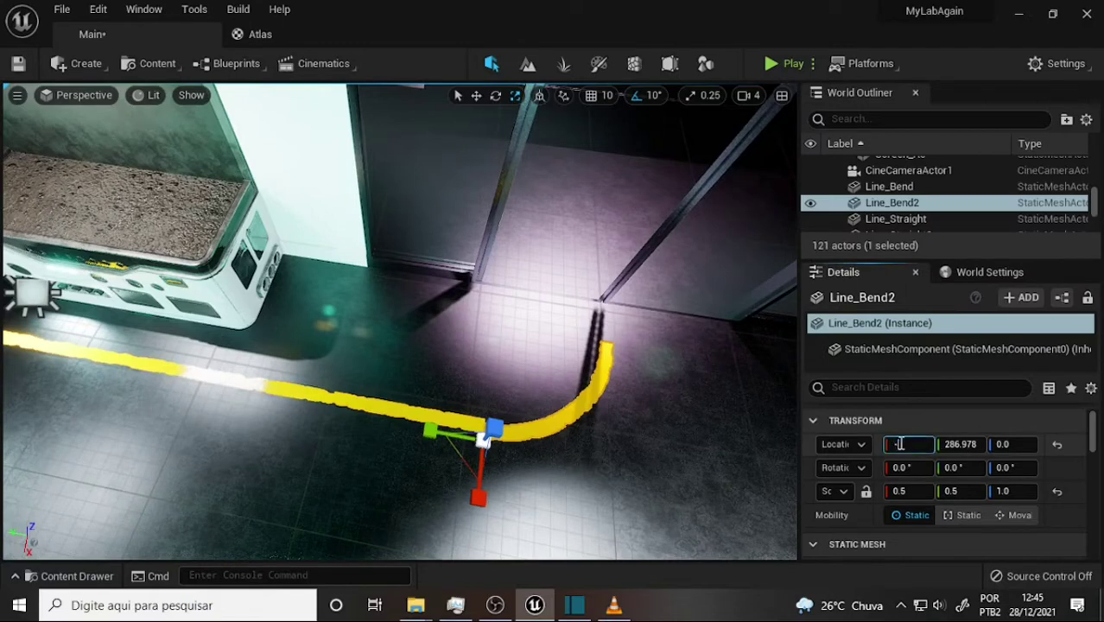
text(380)
key(Return)
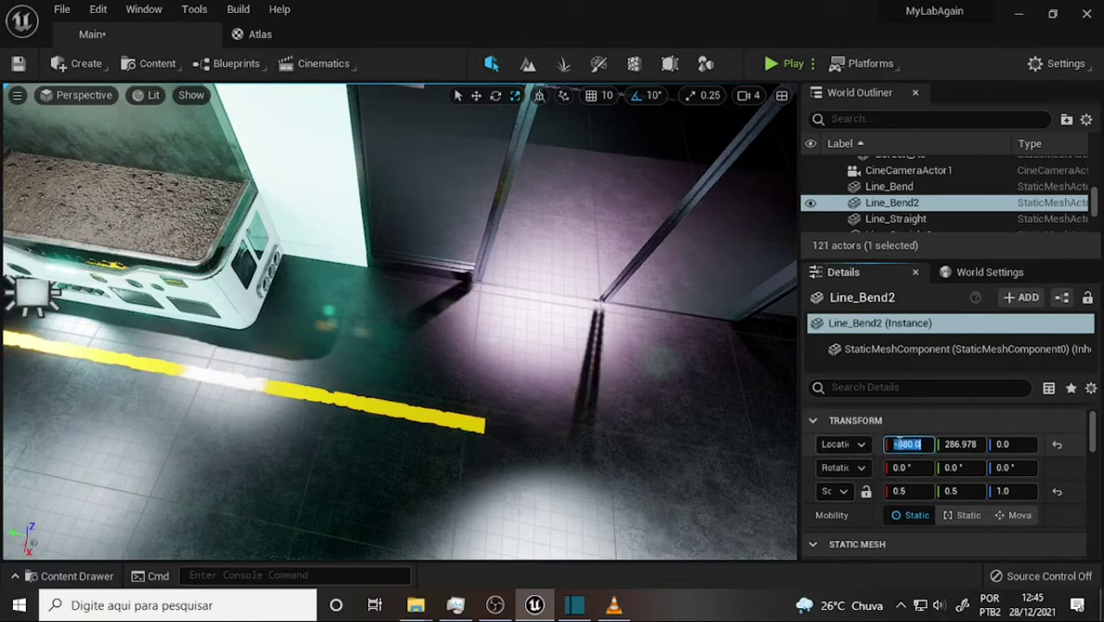
text(-80)
key(Return)
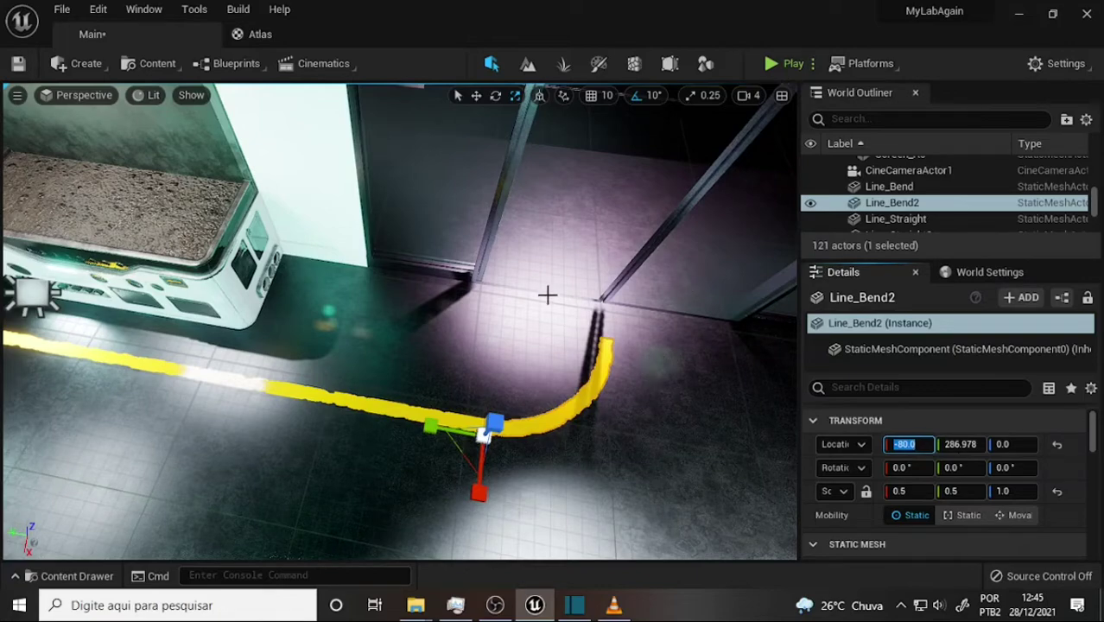
Look down along the yellow line and select the straight line piece with the move tool.
mouse_move(519, 297)
right_down()
mouse_move(425, 180)
mouse_move(407, 353)
mouse_move(411, 308)
mouse_move(370, 341)
right_up()
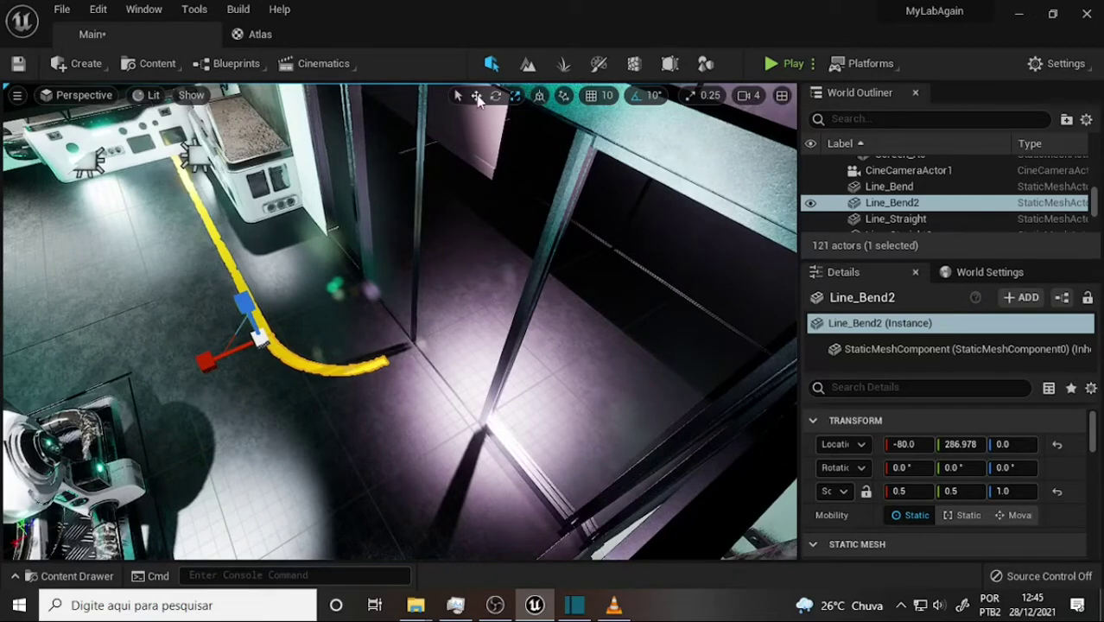
click(477, 97)
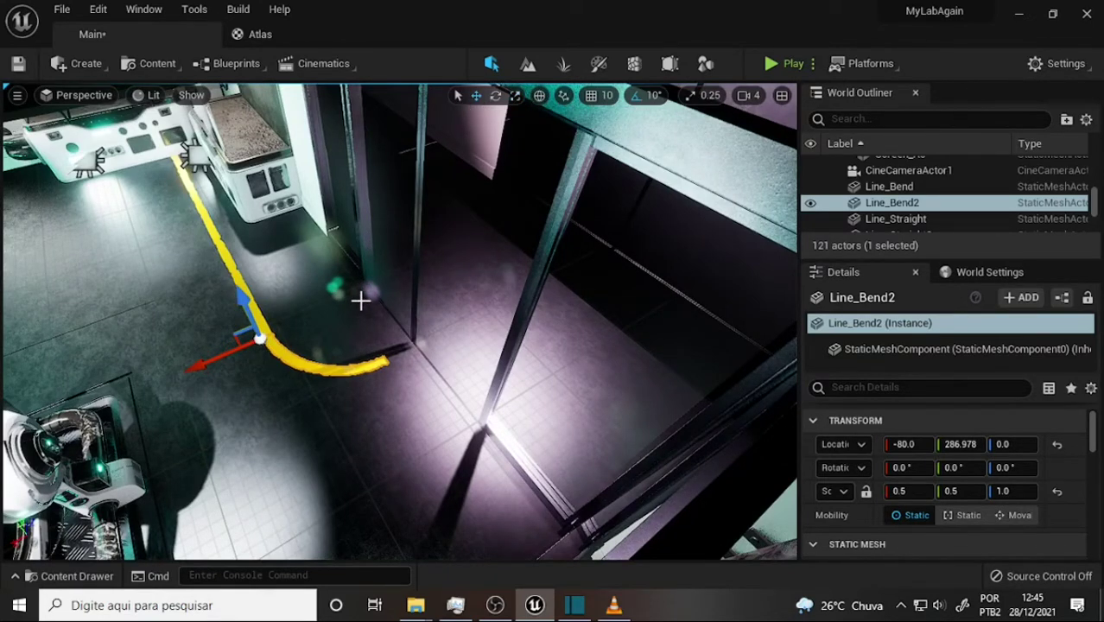
click(216, 238)
Shift the straight line and first bend along X, then duplicate the bend.
ctrl+click(285, 356)
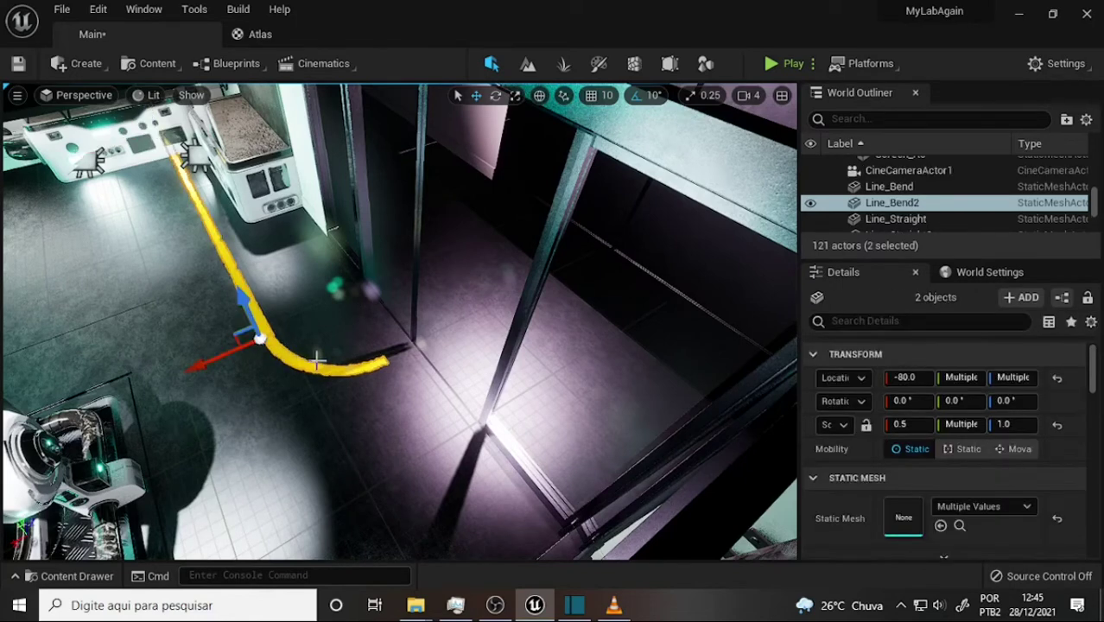
drag(199, 354, 216, 356)
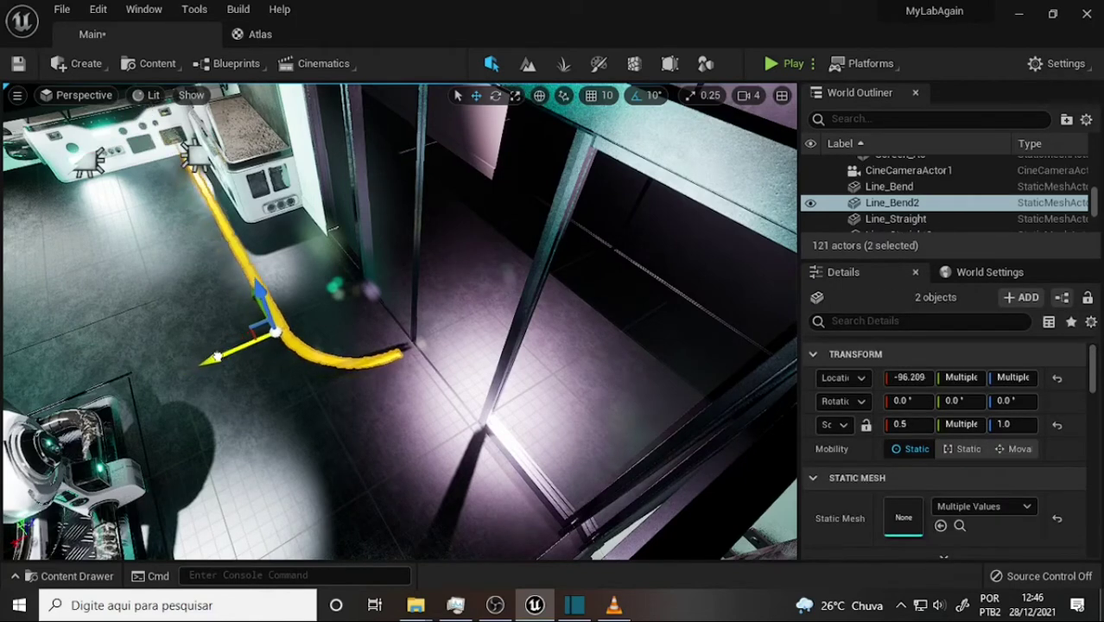
click(311, 355)
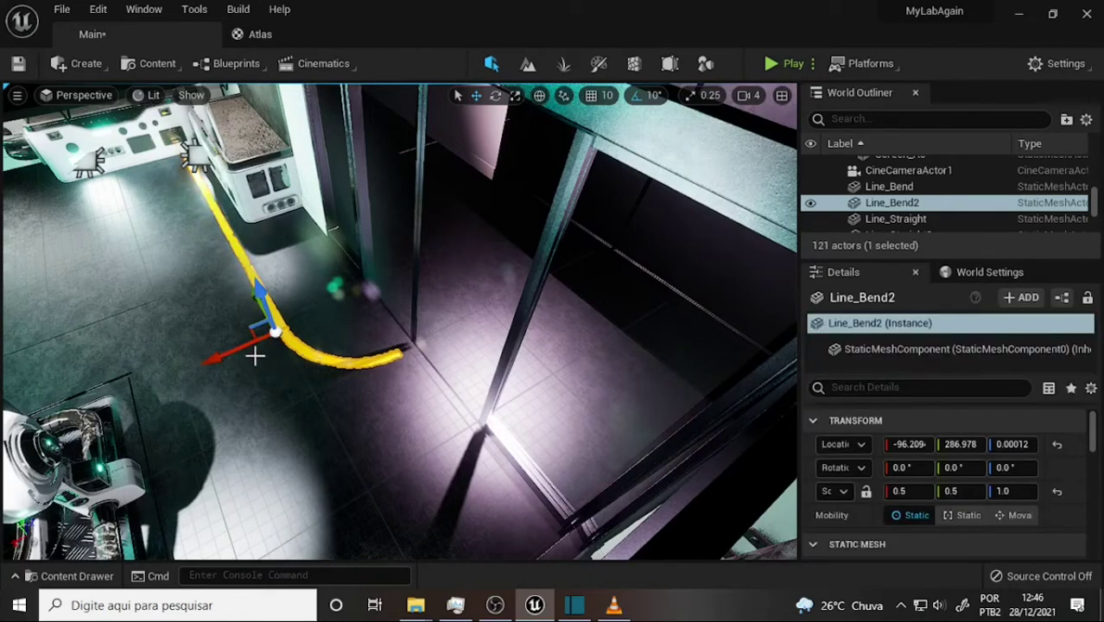
alt+drag(207, 357, 314, 339)
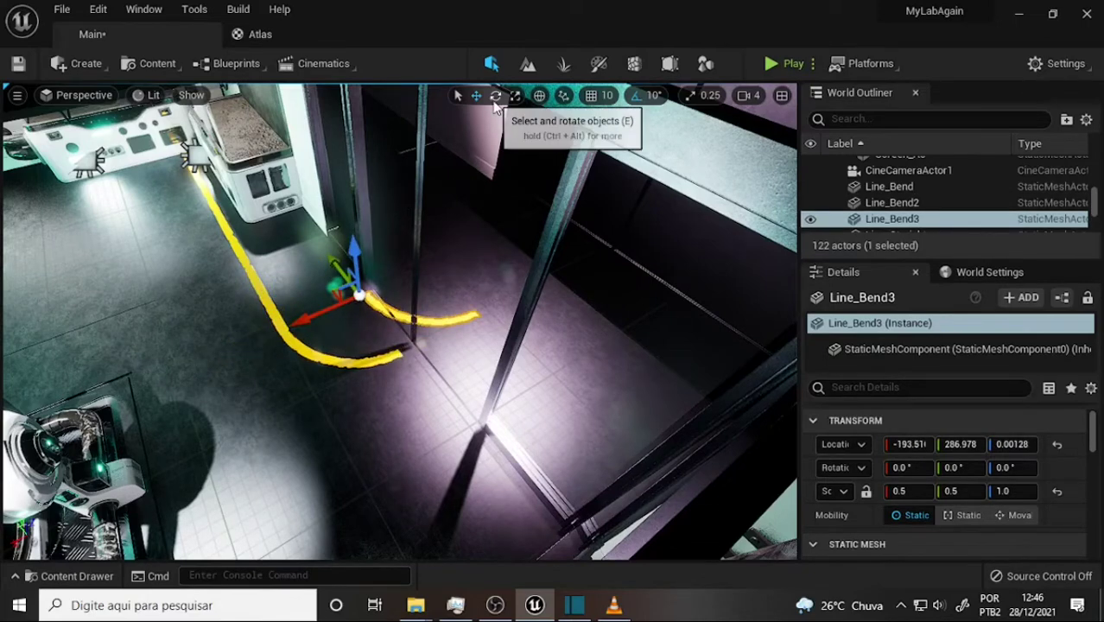
Rotate the copy Line_Bend3 to -90° and place it at -218.36, 190.389 toward the door.
click(495, 95)
mouse_move(318, 330)
mouse_down()
mouse_move(406, 400)
mouse_move(447, 377)
mouse_move(427, 385)
mouse_up()
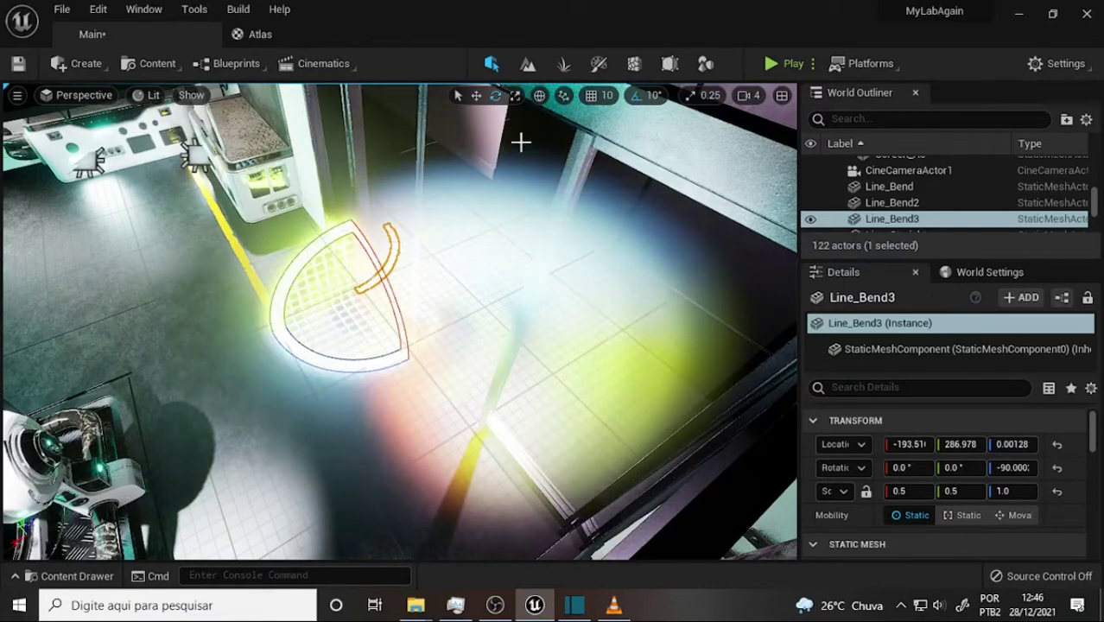
click(476, 95)
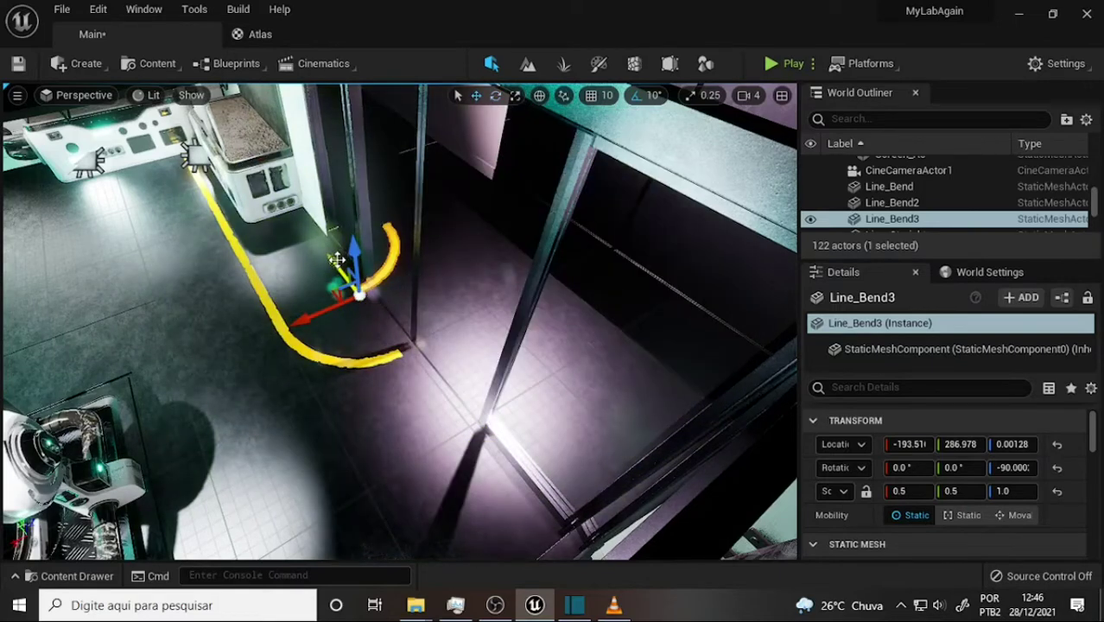
drag(345, 283, 368, 320)
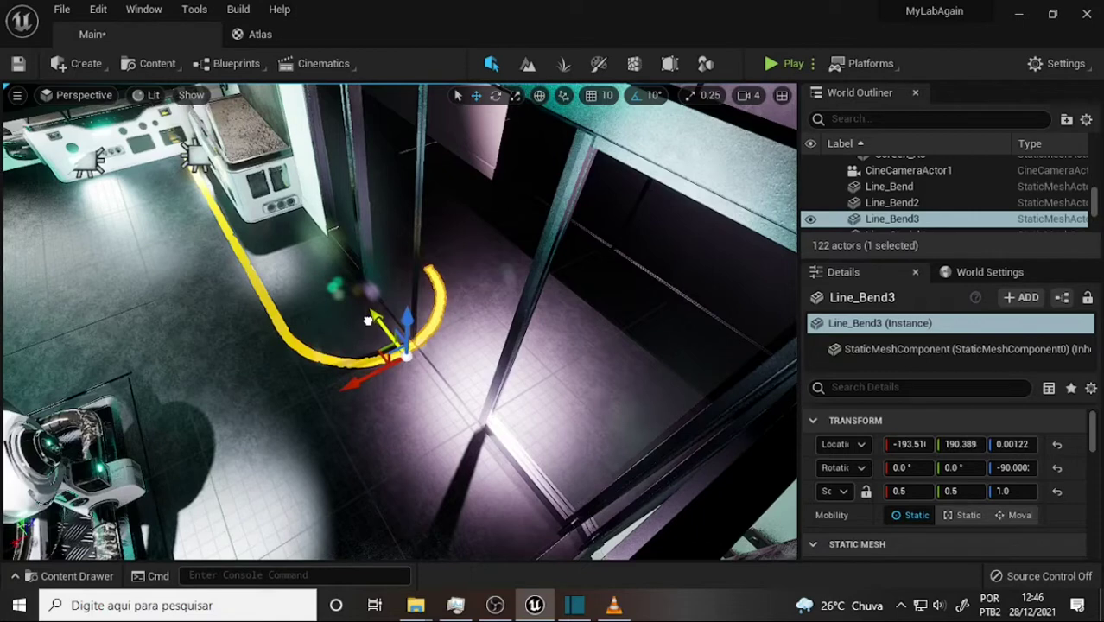
mouse_move(350, 383)
mouse_down()
mouse_move(383, 375)
mouse_move(374, 381)
mouse_up()
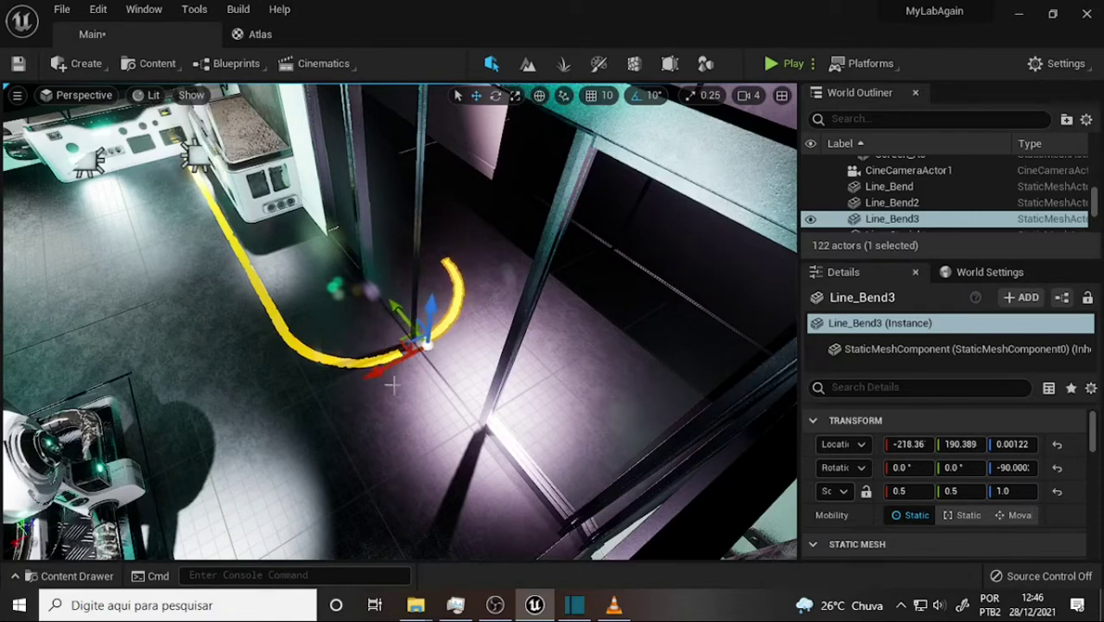
Move Line_Straight4 and Line_Bend2 together along X to -13.845.
click(284, 318)
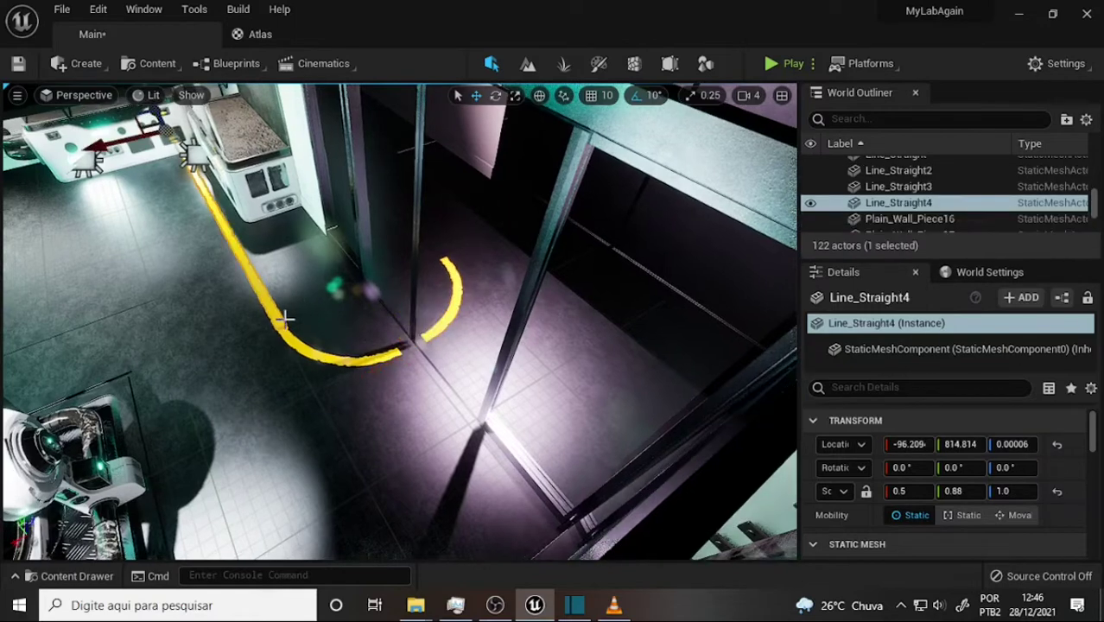
ctrl+click(318, 355)
mouse_move(300, 364)
mouse_down()
mouse_move(140, 377)
mouse_move(152, 374)
mouse_up()
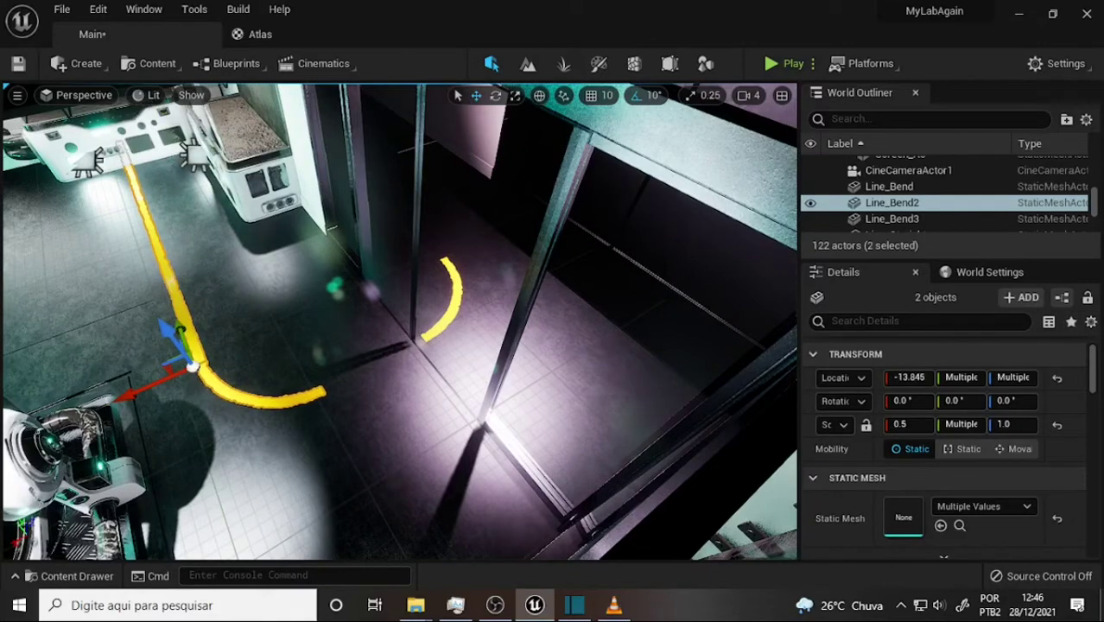
click(205, 306)
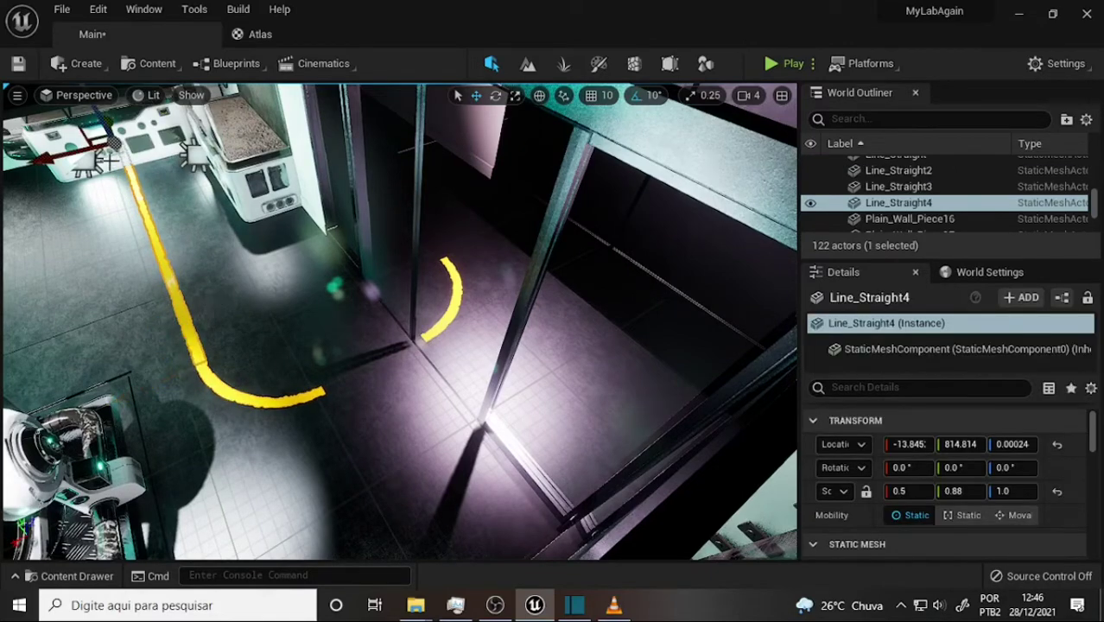
Nudge Line_Bend3 along X to -217.56 so it meets the glass door.
right_drag(108, 253, 210, 191)
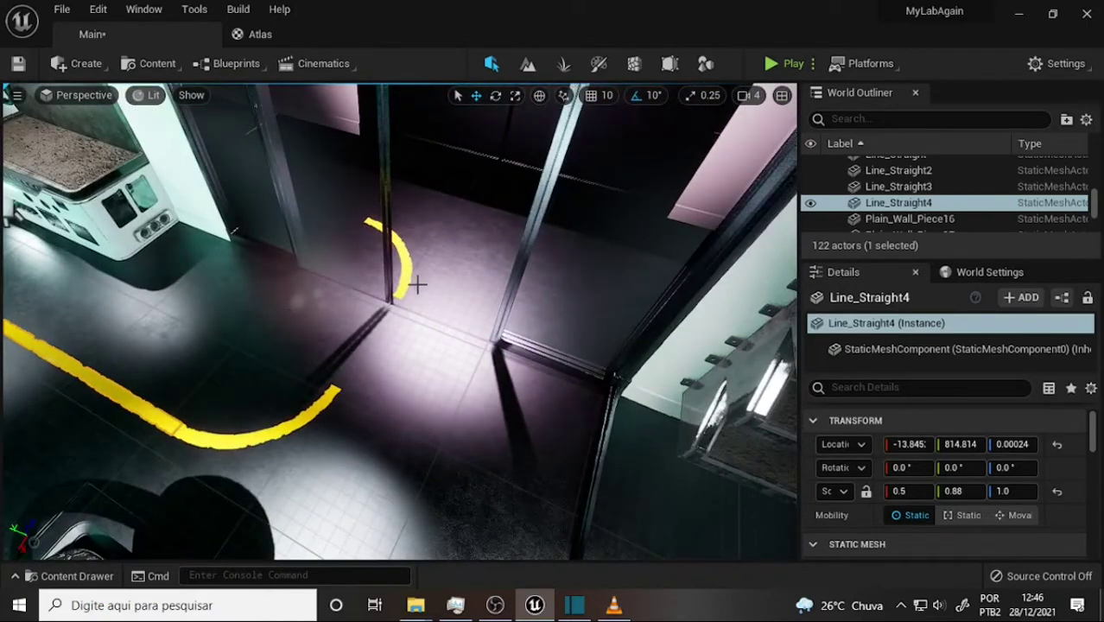
click(419, 276)
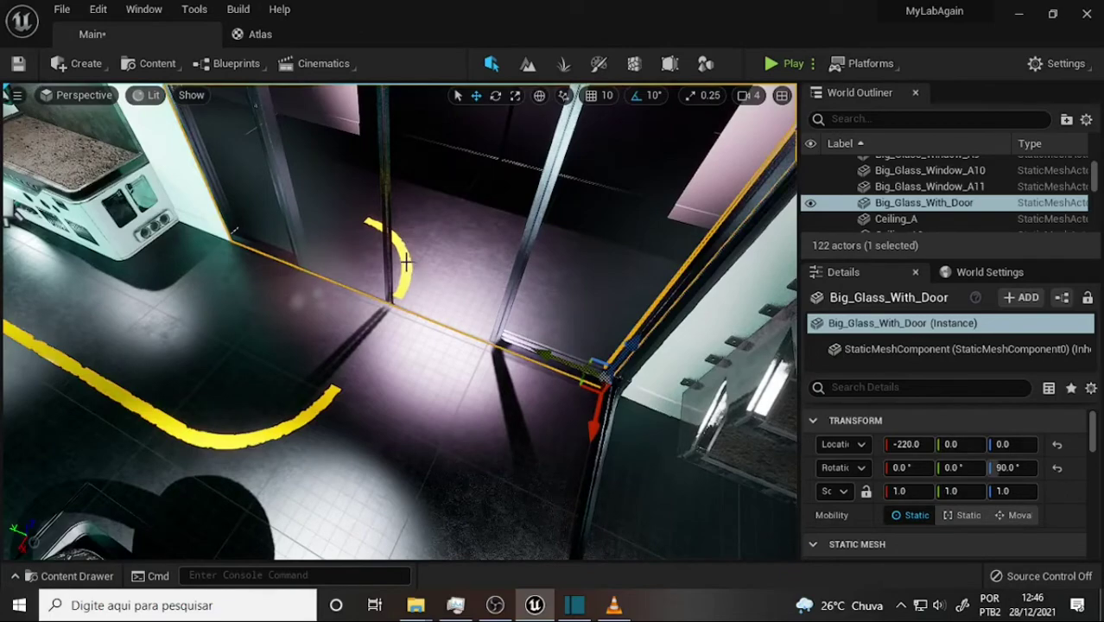
mouse_move(473, 262)
right_down()
mouse_move(567, 260)
mouse_move(713, 192)
mouse_move(555, 284)
right_up()
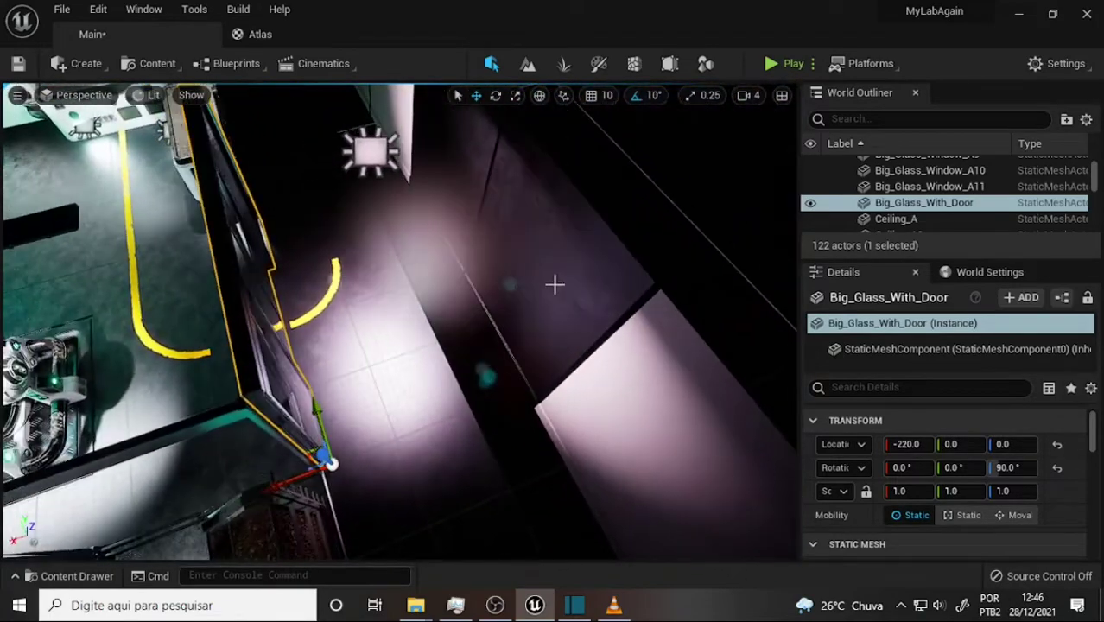
click(316, 310)
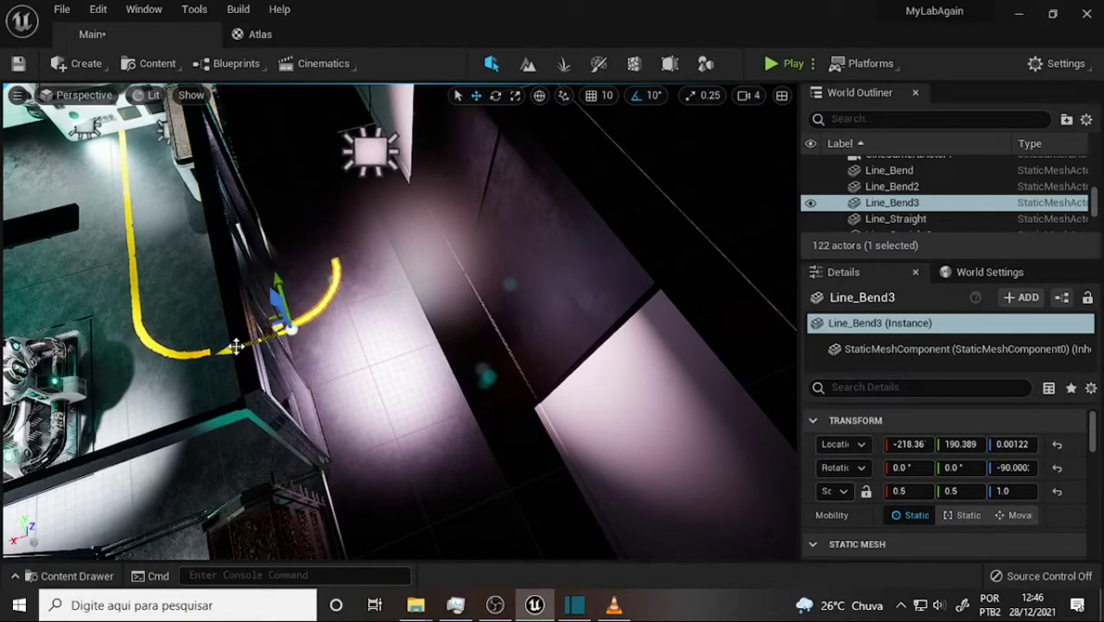
drag(259, 332, 237, 347)
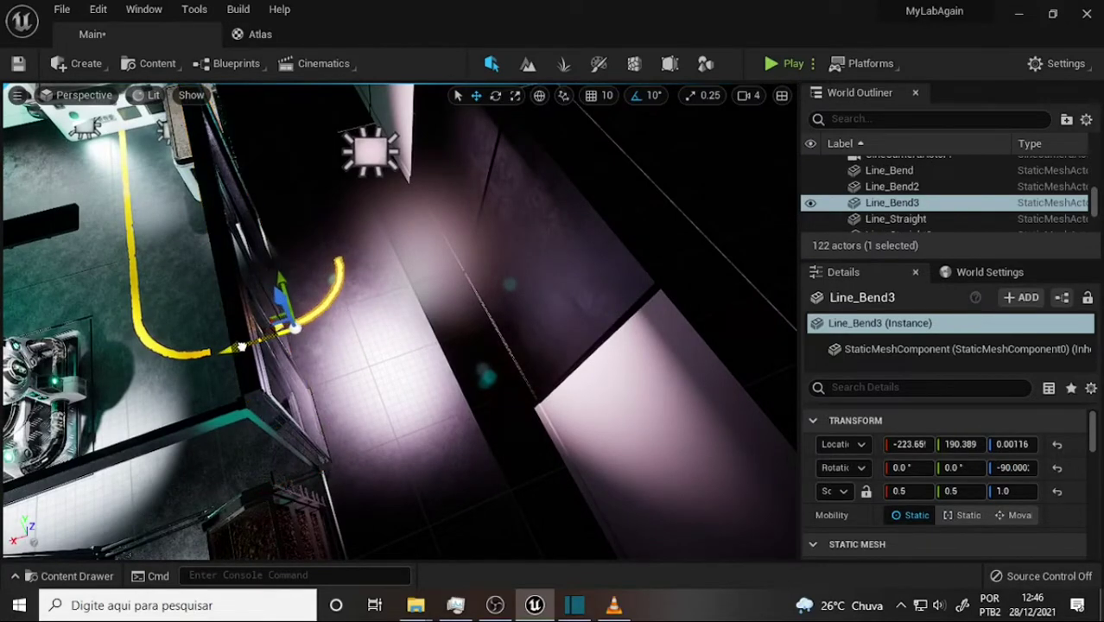
click(131, 210)
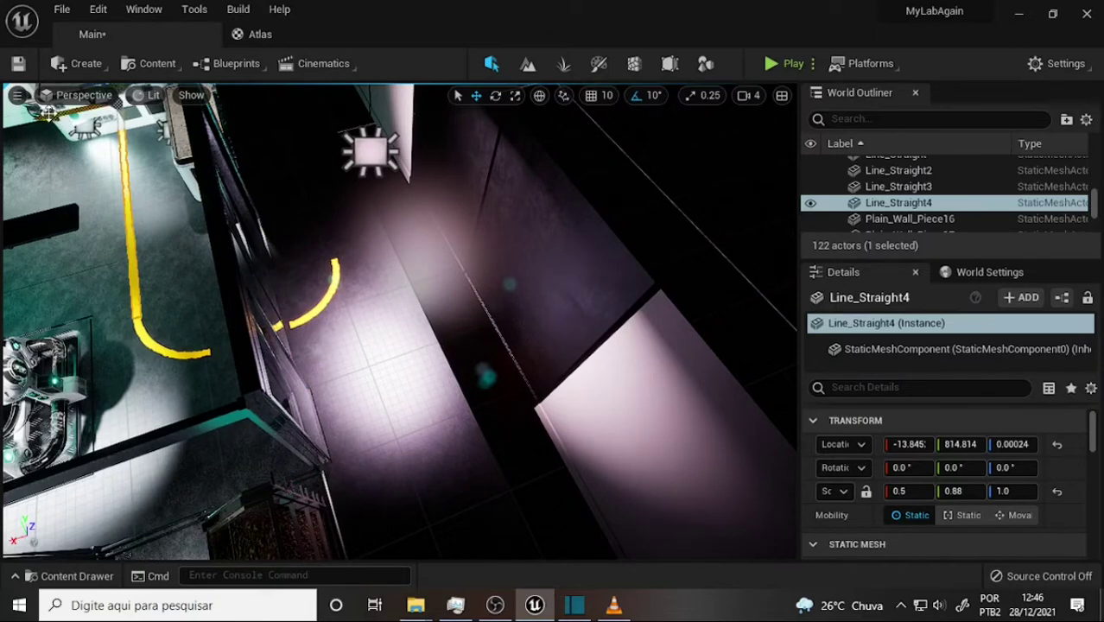
Duplicate Line_Straight4 along X as Line_Straight5 above the second bend.
alt+drag(49, 118, 209, 114)
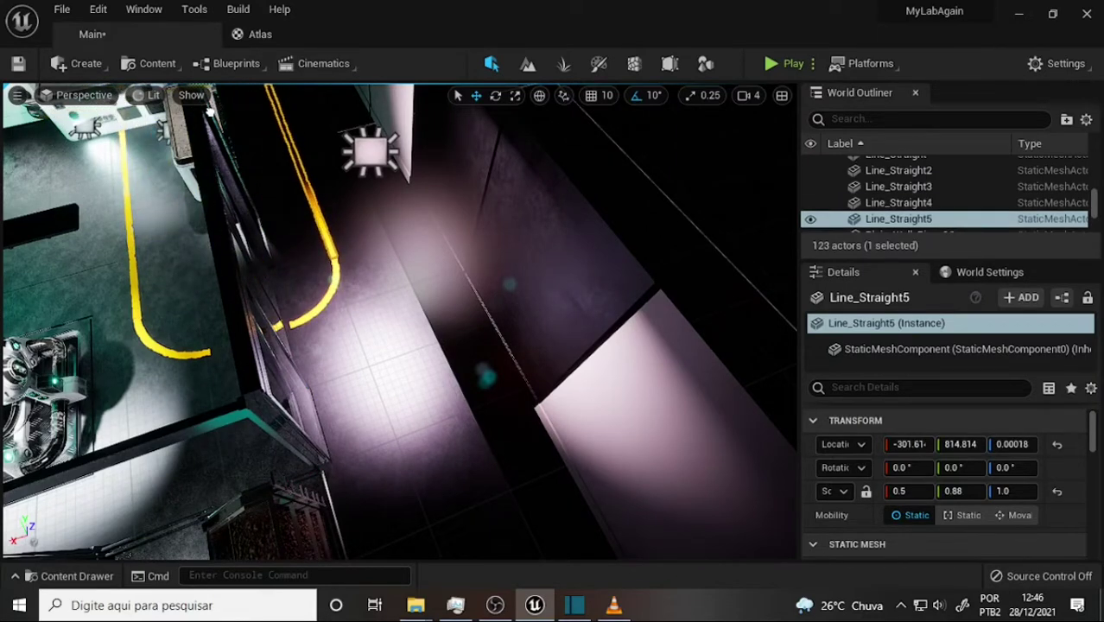
scroll(339, 342, up, 2)
scroll(339, 343, up, 1)
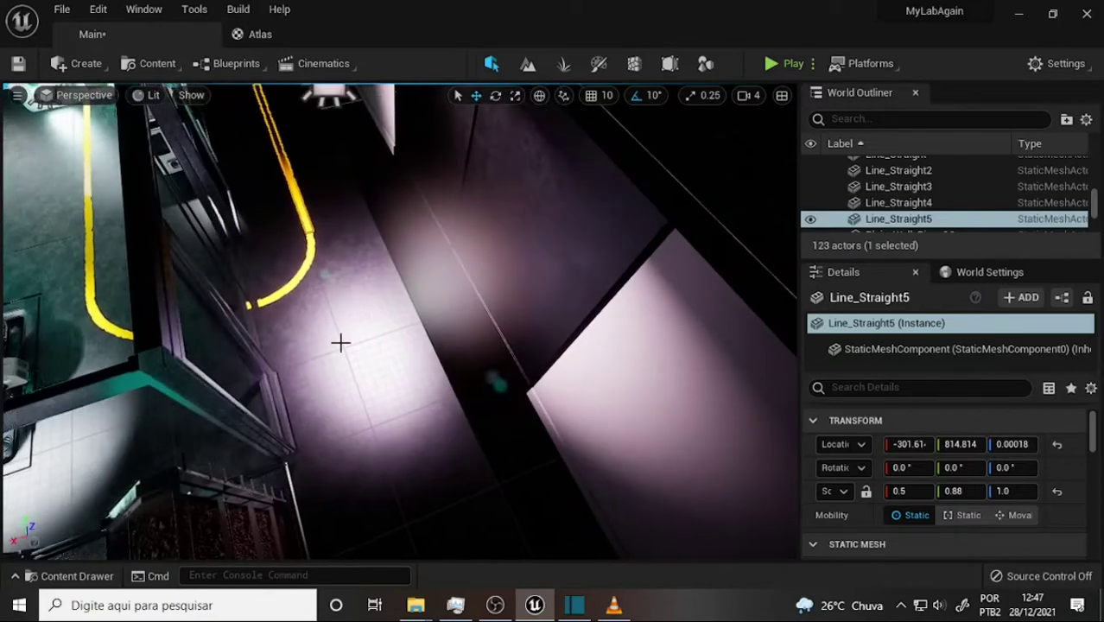
scroll(340, 343, down, 2)
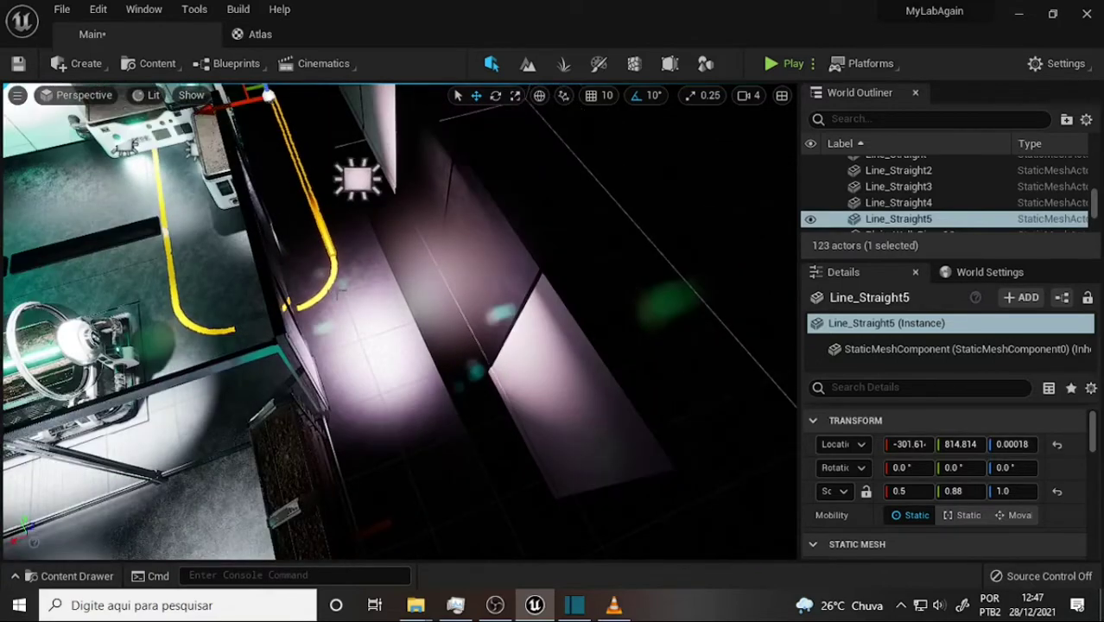
drag(366, 152, 294, 108)
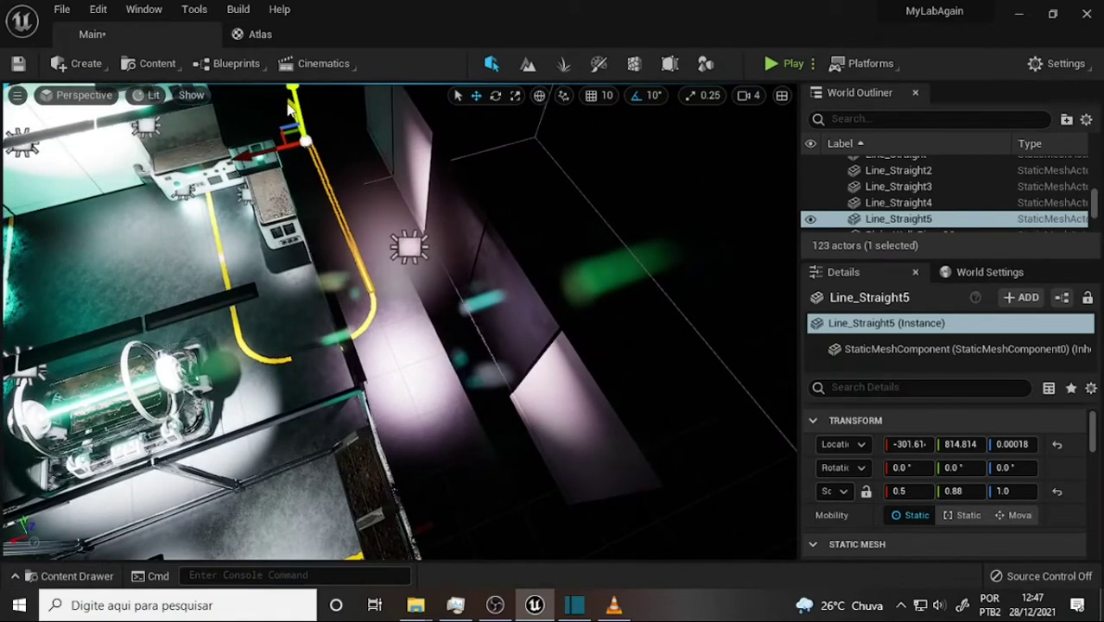
Add more straight copies at X -301.61, sliding Line_Straight7 down the corridor to Y 98.7279.
alt+drag(292, 108, 336, 141)
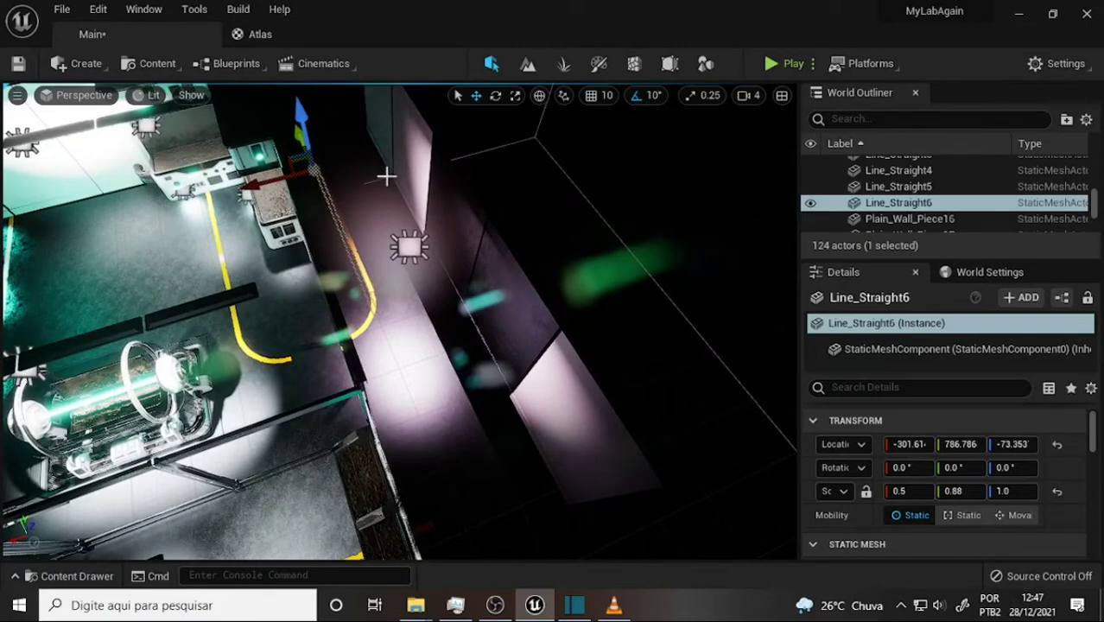
click(424, 177)
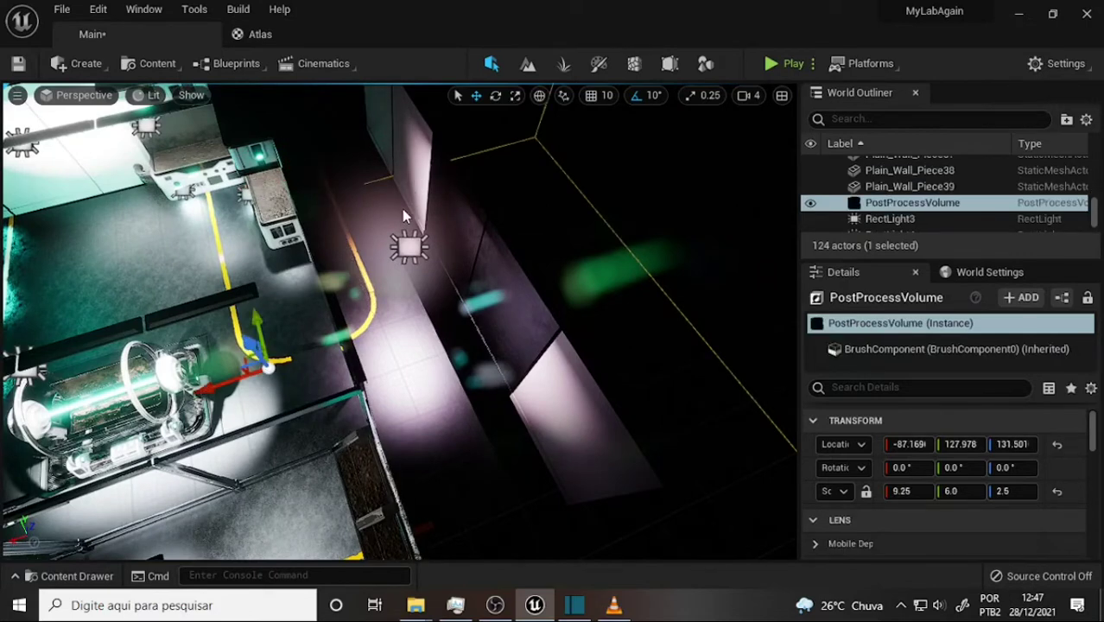
click(333, 205)
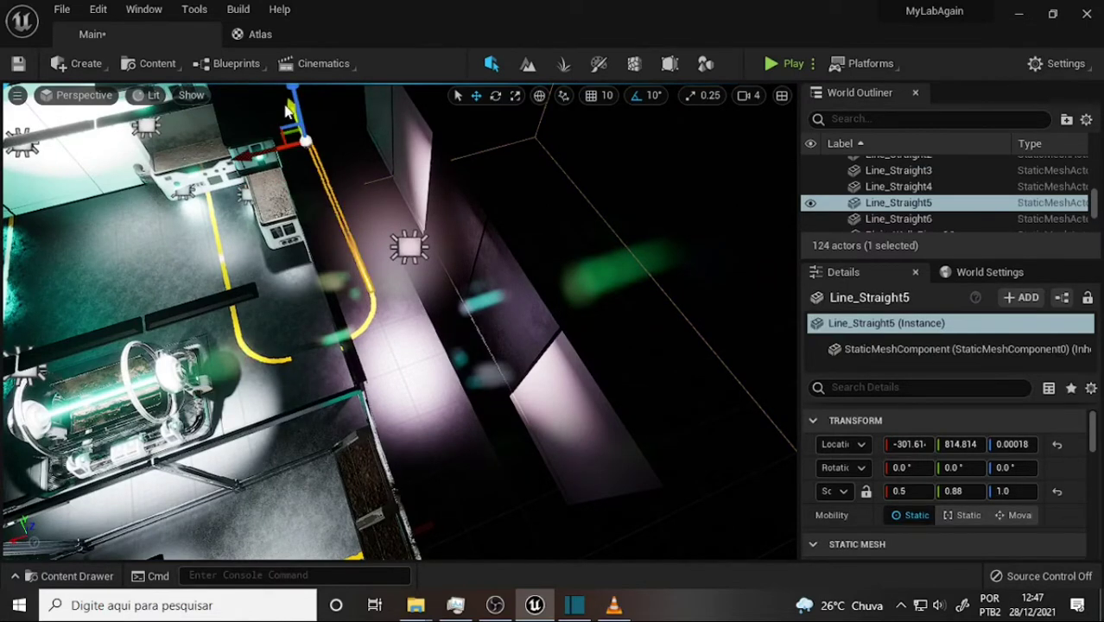
alt+drag(306, 143, 376, 299)
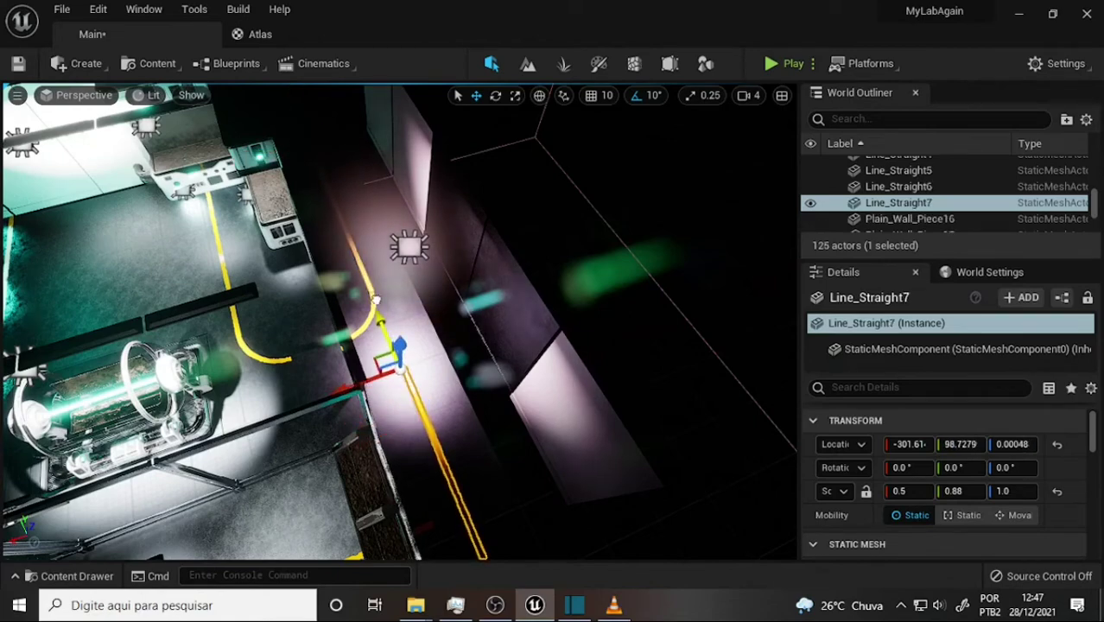
click(402, 277)
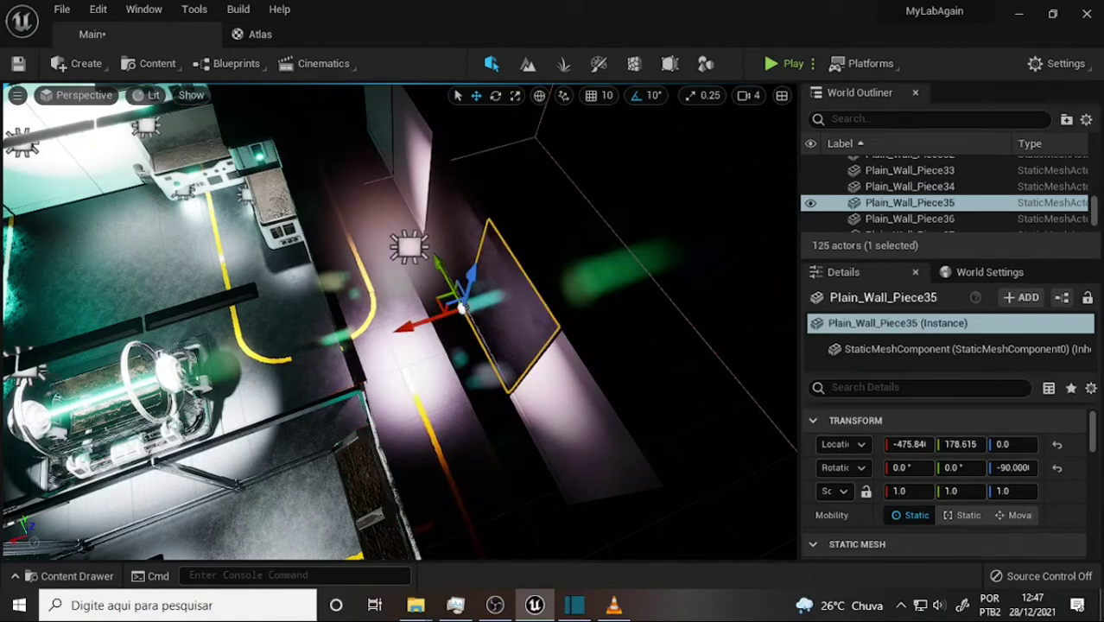
Orbit over the fork at the glass door, then open the Content Drawer on Textures/Atlas.
mouse_move(402, 277)
right_down()
mouse_move(413, 247)
mouse_move(415, 259)
mouse_move(393, 245)
mouse_move(386, 256)
right_up()
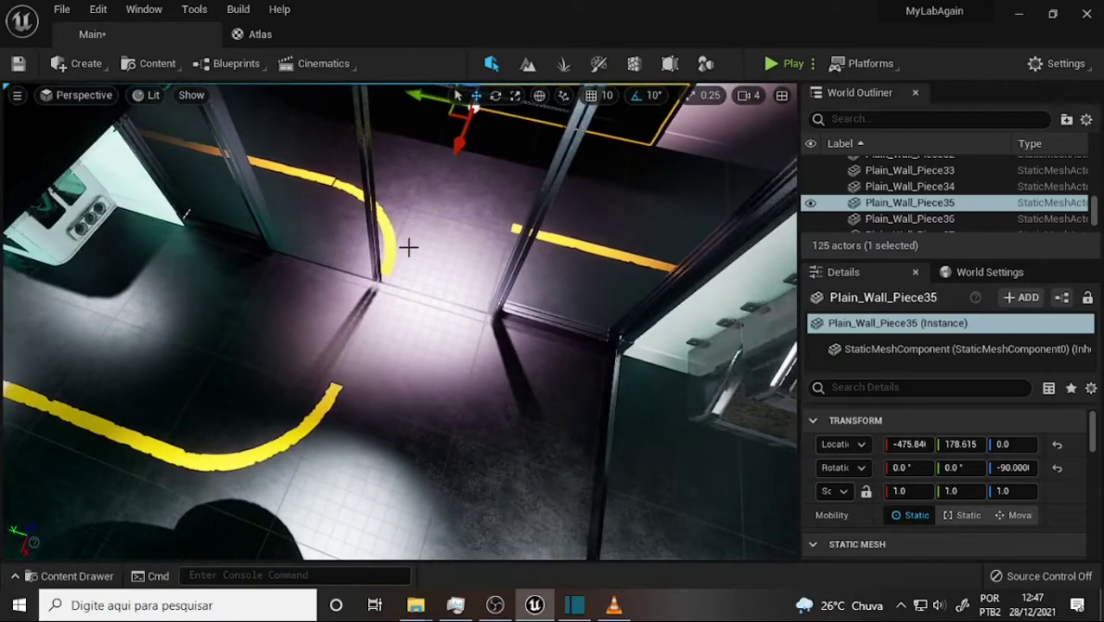
click(392, 256)
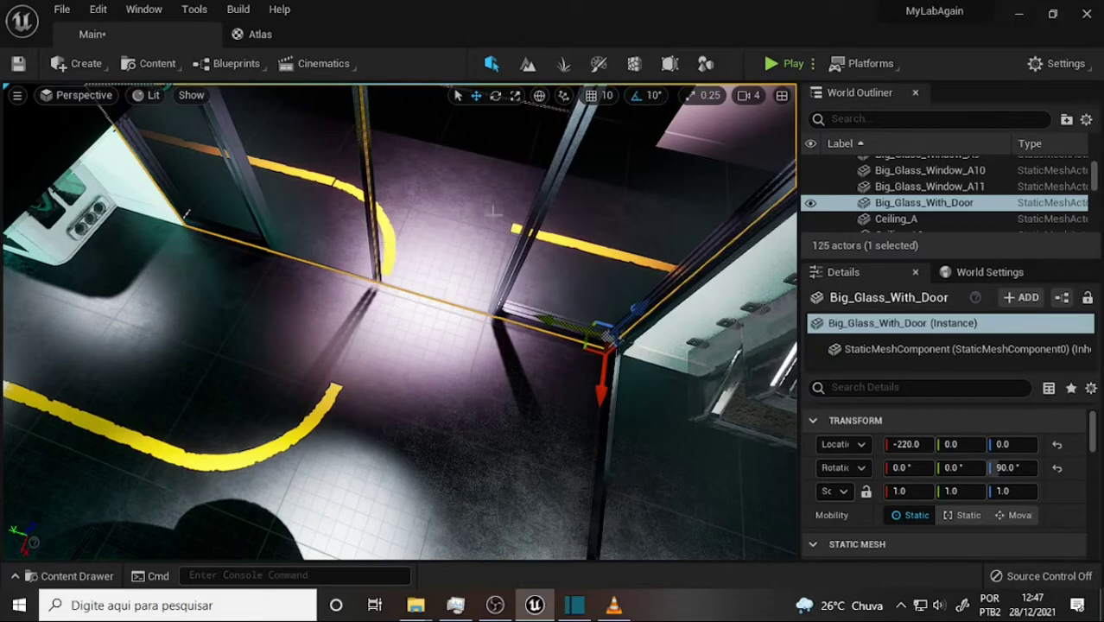
mouse_move(542, 192)
right_down()
mouse_move(610, 209)
mouse_move(516, 227)
right_up()
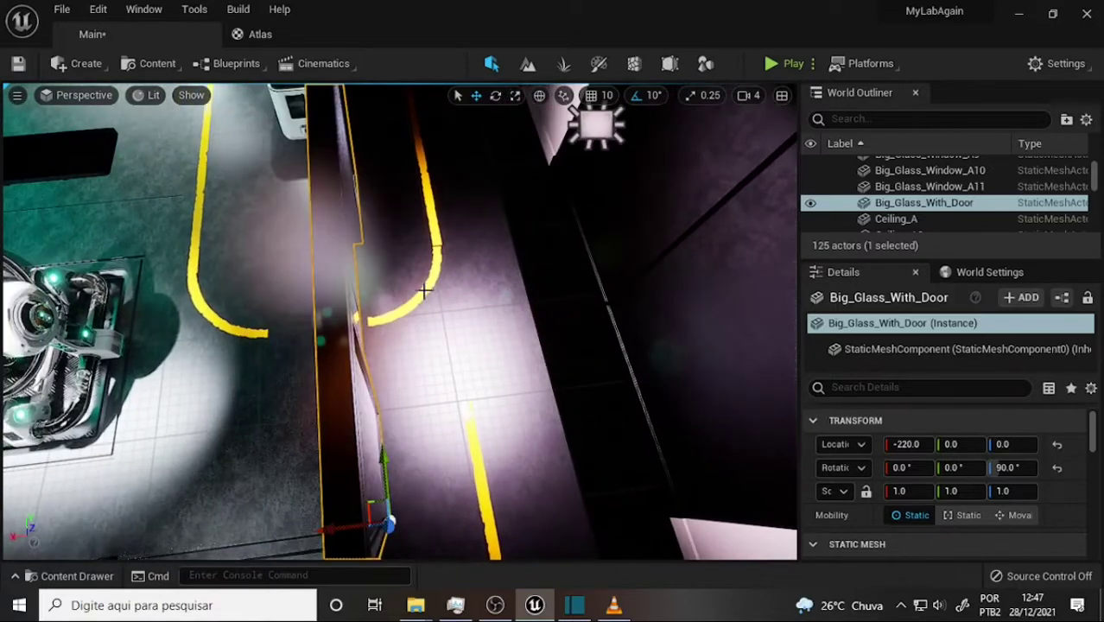
click(424, 292)
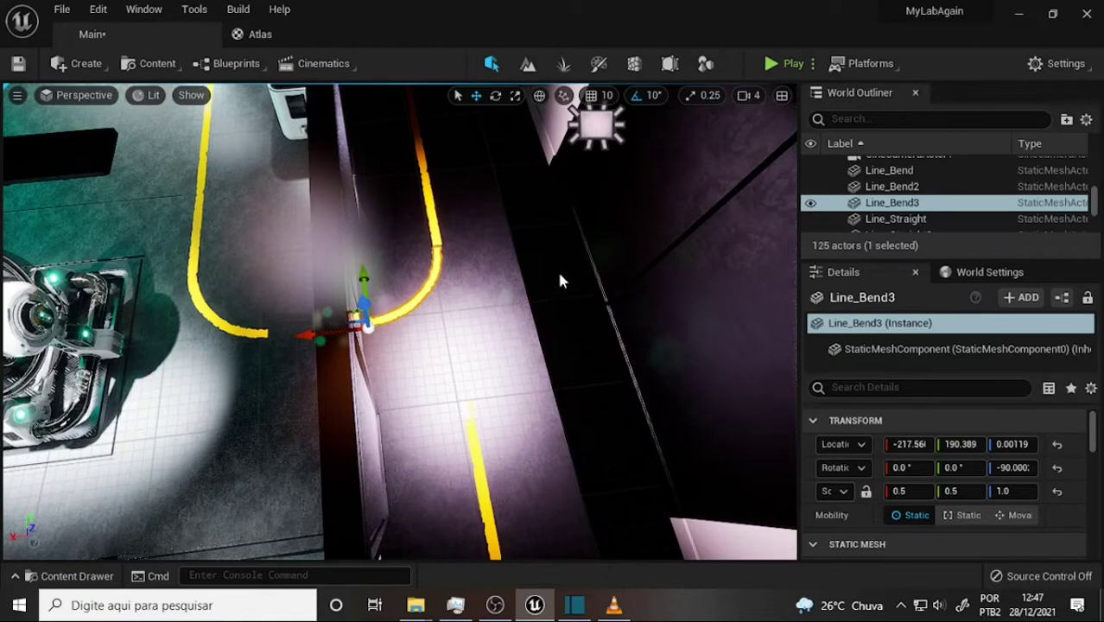
click(74, 576)
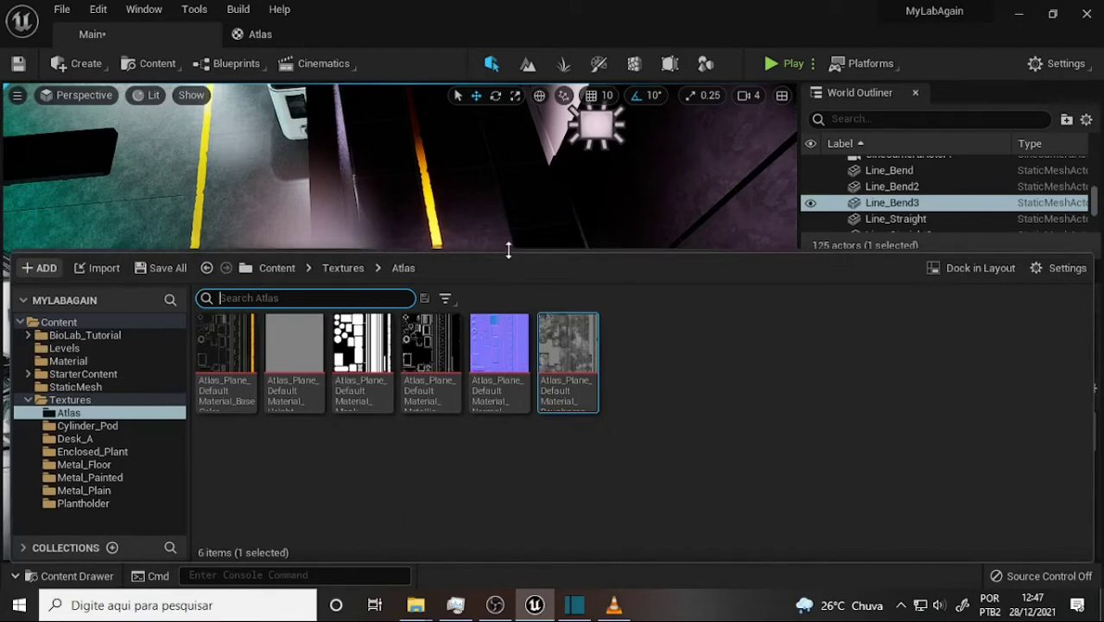
drag(508, 250, 519, 444)
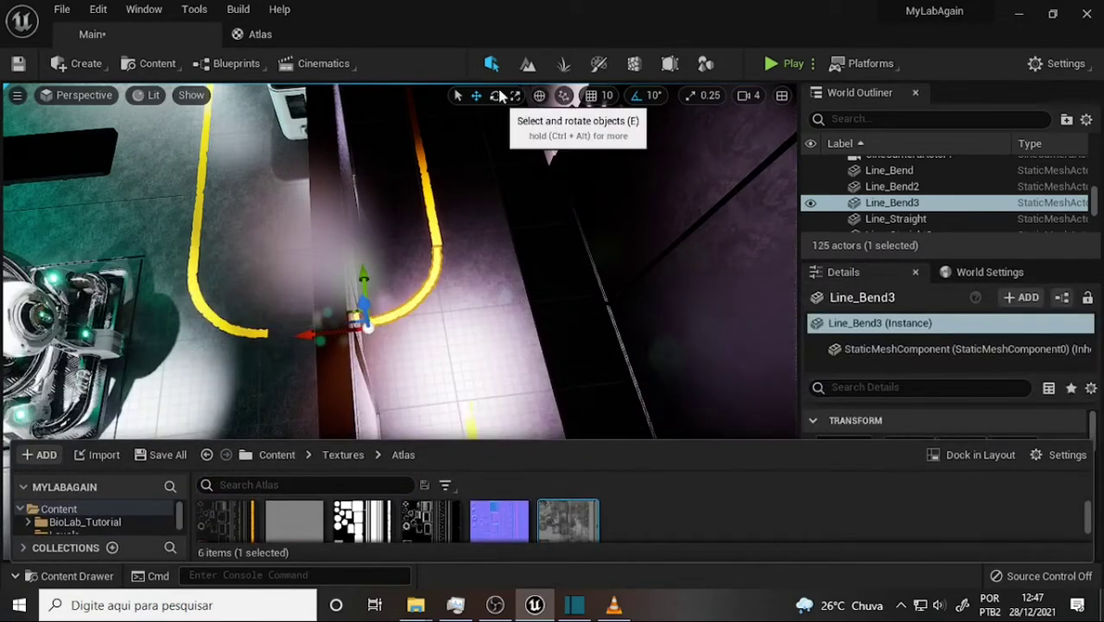
Focus on Line_Bend3 and duplicate it as Line_Bend4 rotated -180°.
key(f)
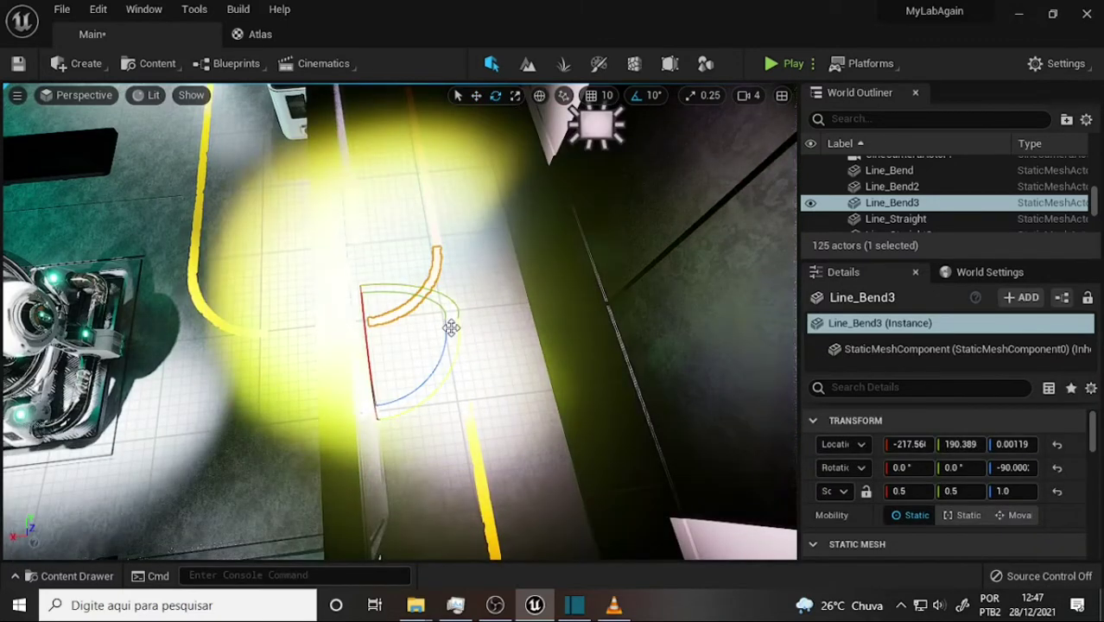
key(e)
mouse_move(285, 339)
alt+mouse_down()
mouse_move(342, 252)
mouse_move(359, 249)
mouse_move(274, 399)
mouse_move(357, 426)
alt+mouse_up()
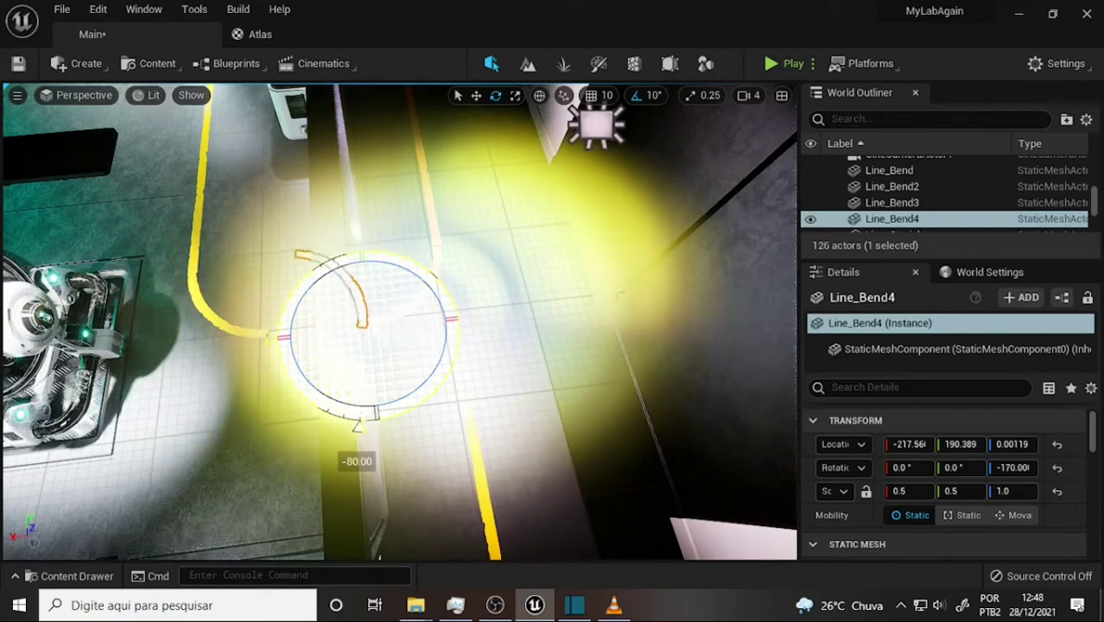
alt+drag(357, 426, 380, 449)
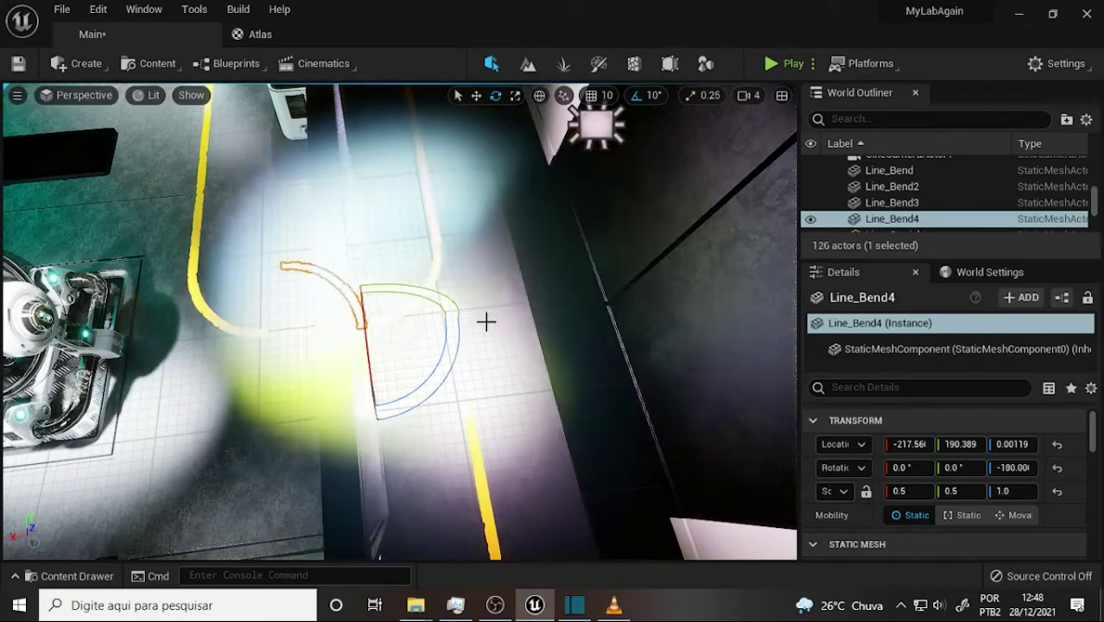
Place Line_Bend4 at -312.029, 113.383 to form the Y-fork, then look over the lines.
click(476, 95)
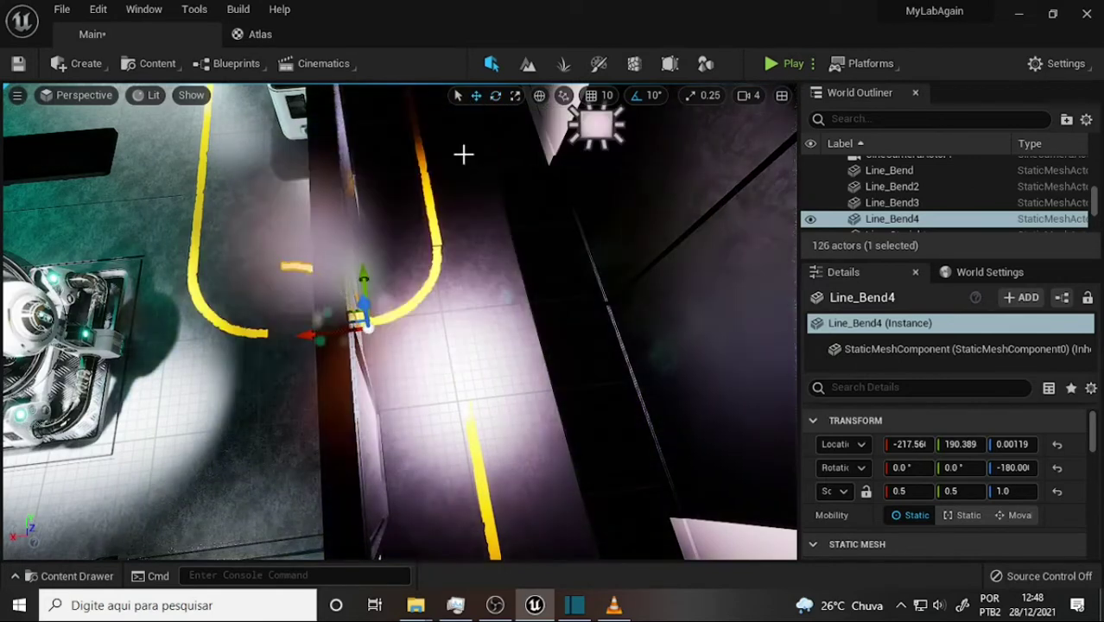
drag(302, 338, 385, 327)
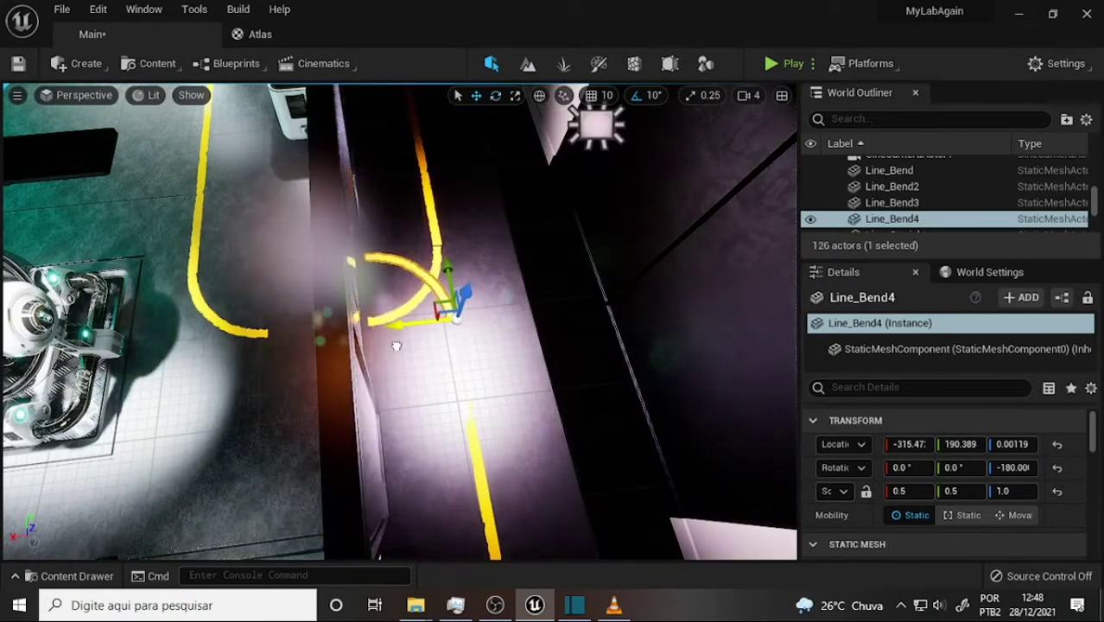
drag(453, 265, 455, 335)
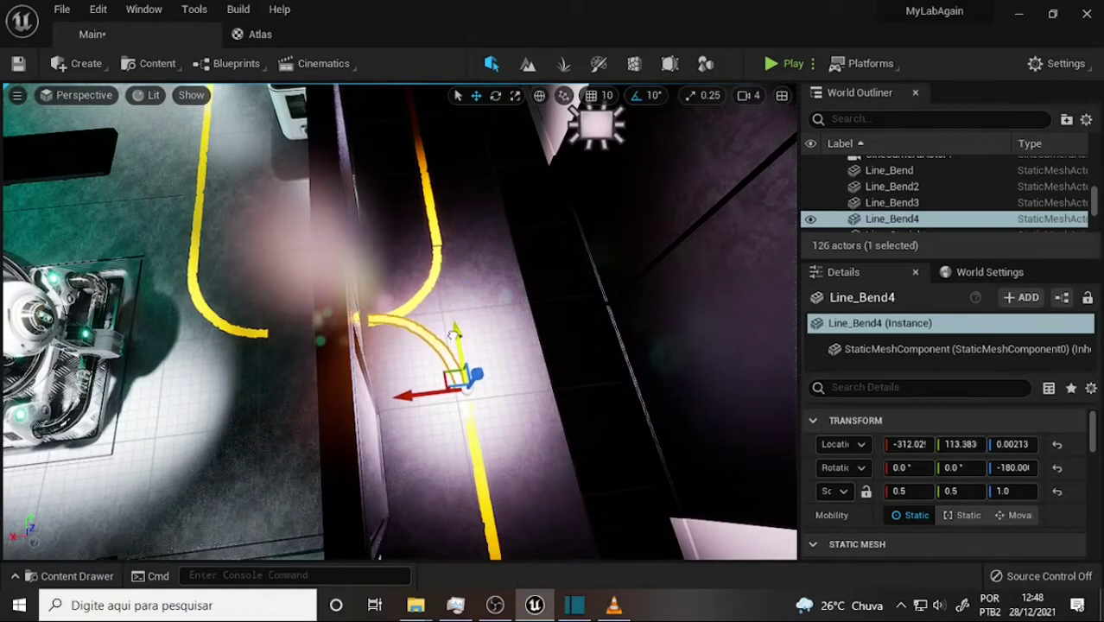
click(562, 376)
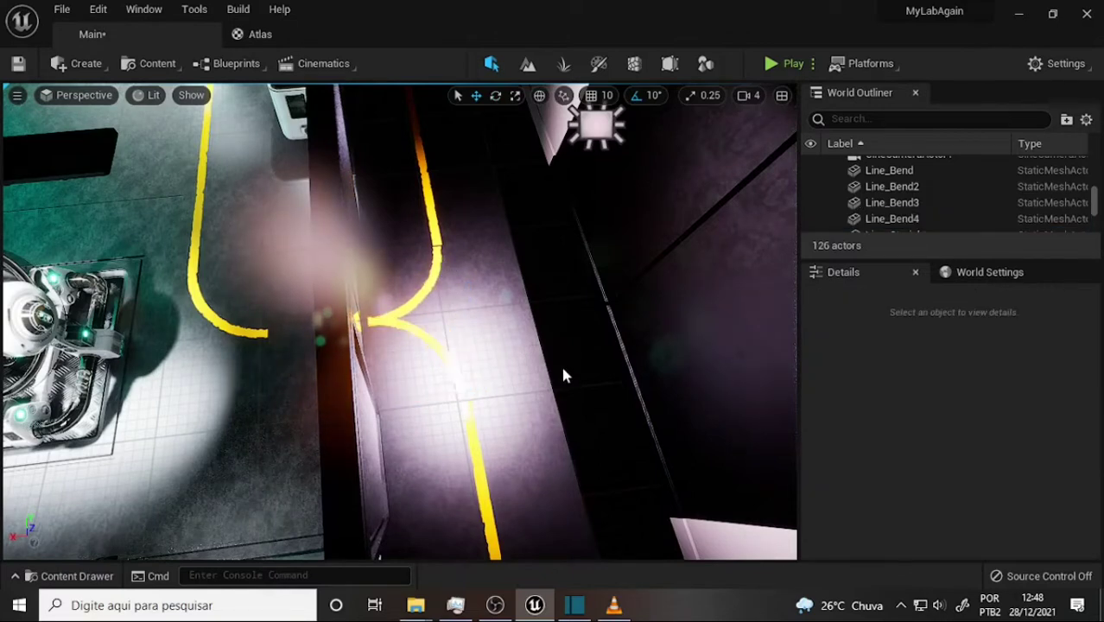
right_drag(508, 312, 508, 312)
right_drag(542, 361, 543, 360)
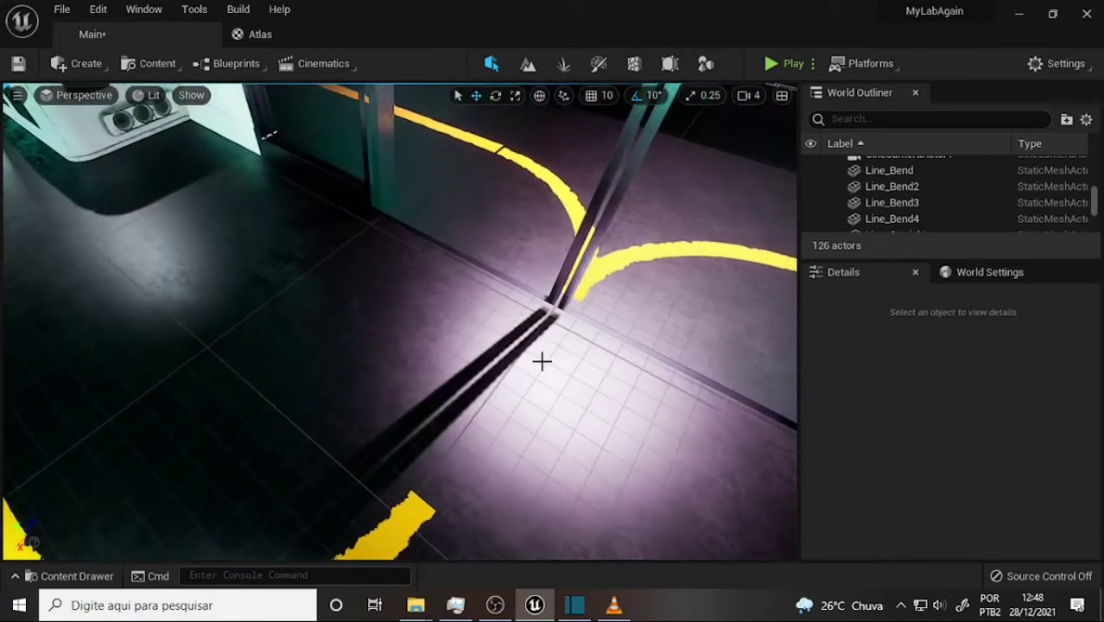
right_drag(610, 341, 611, 341)
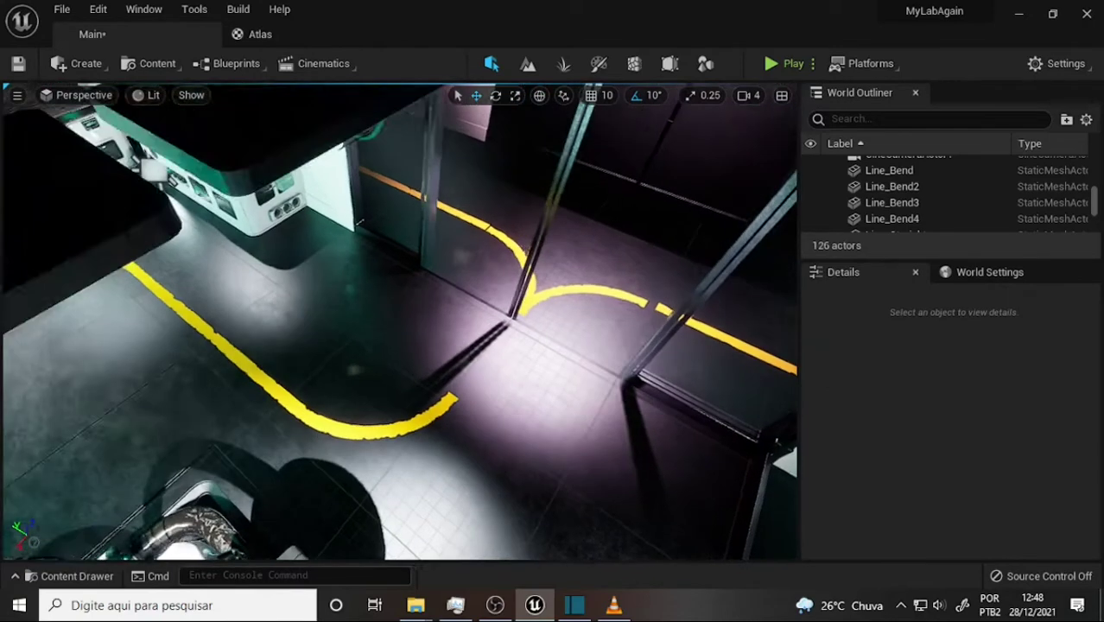
right_drag(519, 361, 519, 361)
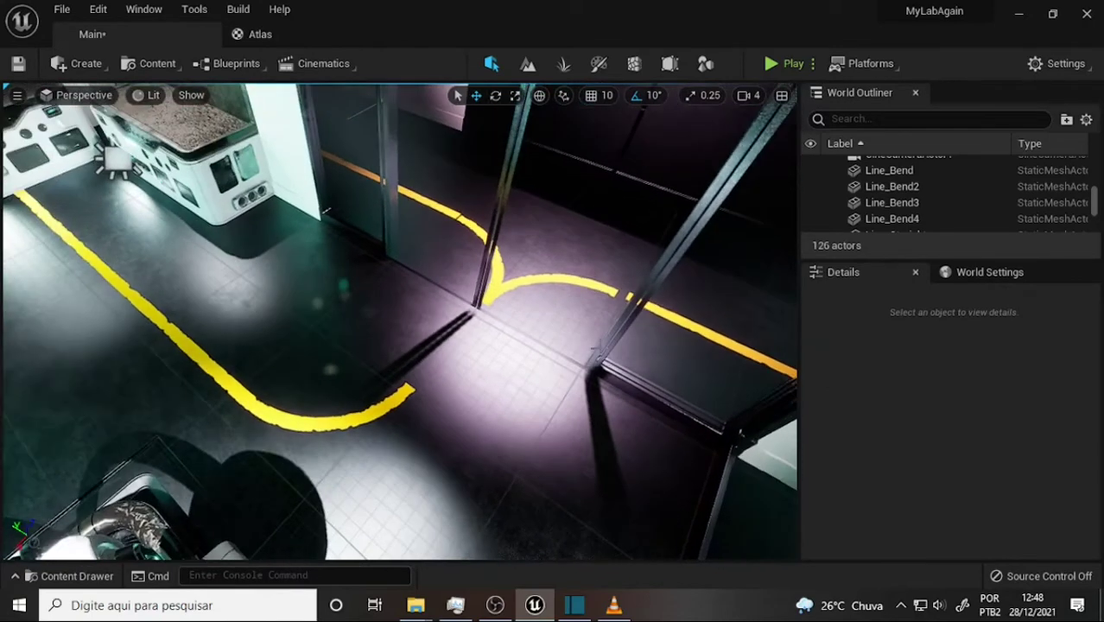
Turn on Two Sided in the Atlas material from the Material folder and return to the level.
click(78, 576)
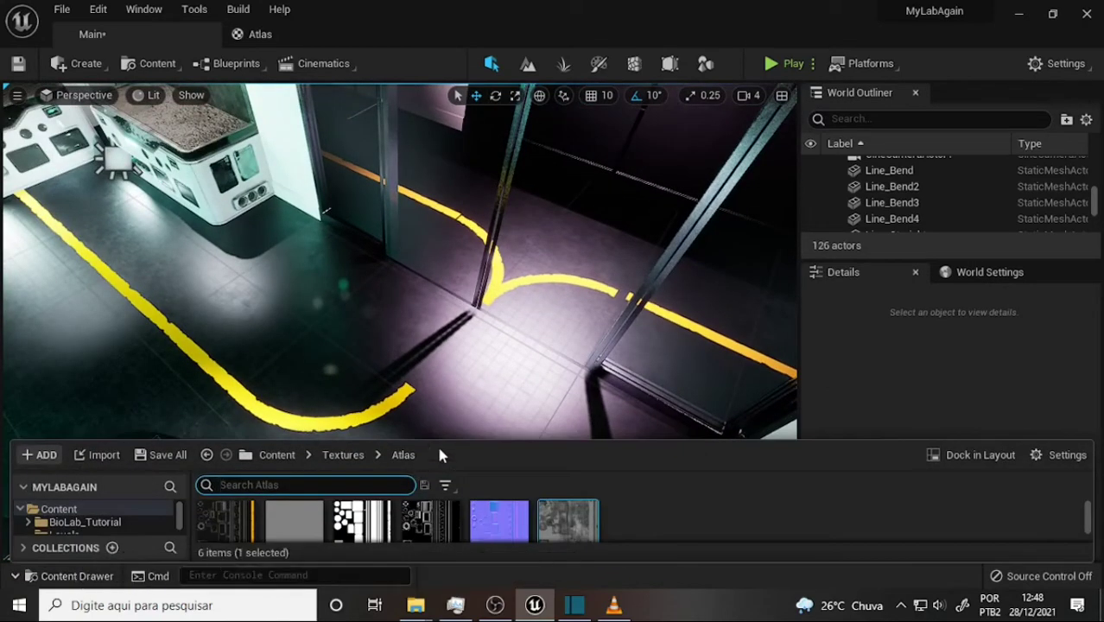
drag(441, 441, 450, 313)
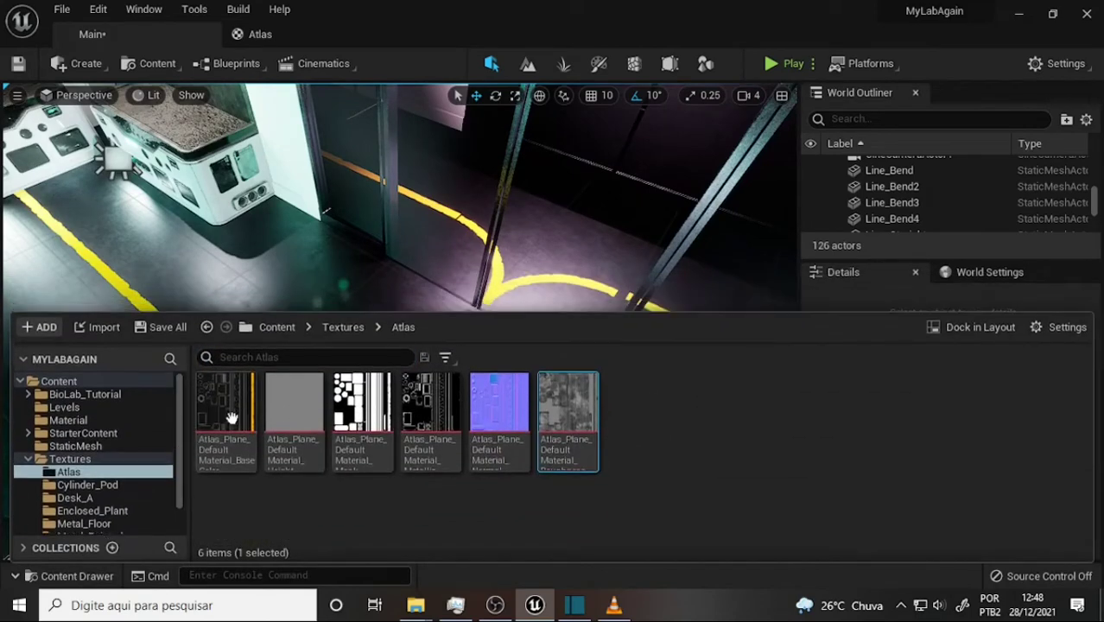
click(71, 420)
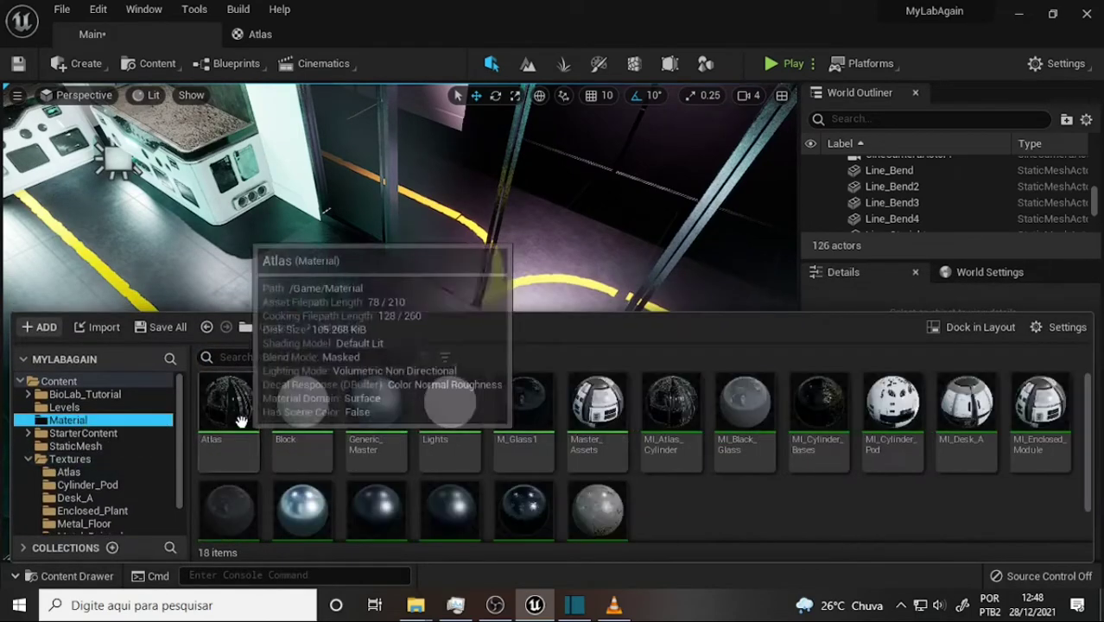
double_click(241, 420)
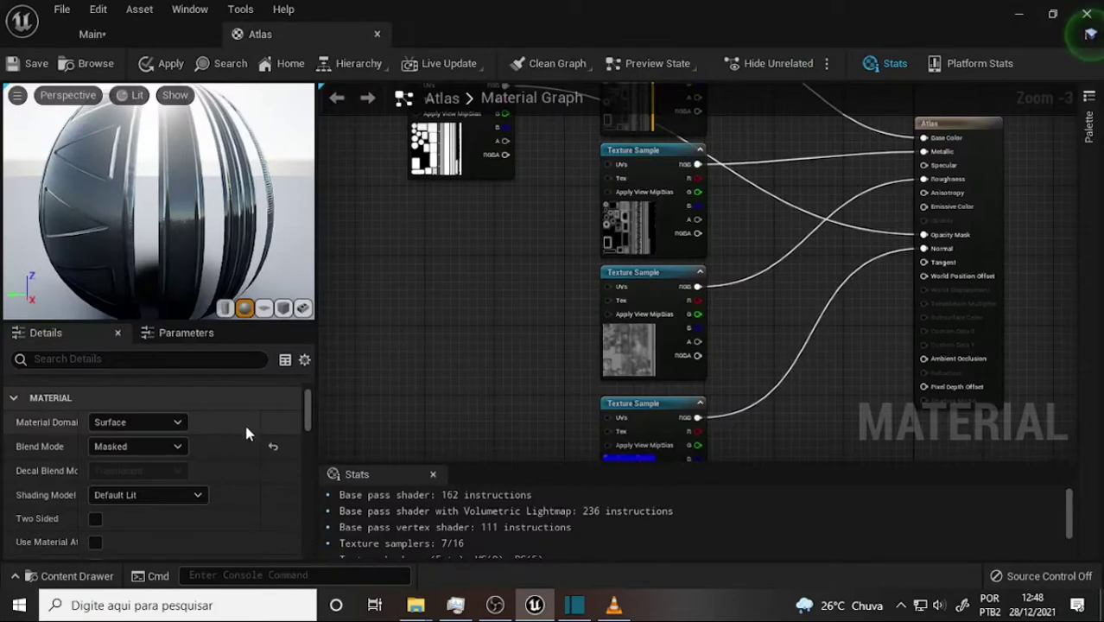
scroll(298, 421, down, 5)
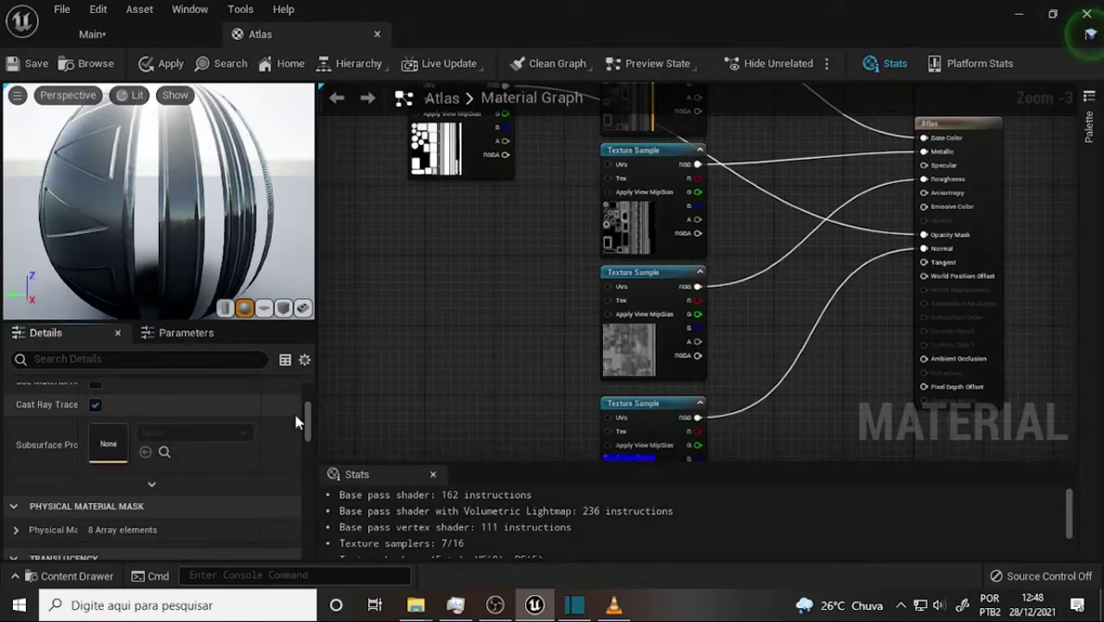
scroll(305, 425, up, 3)
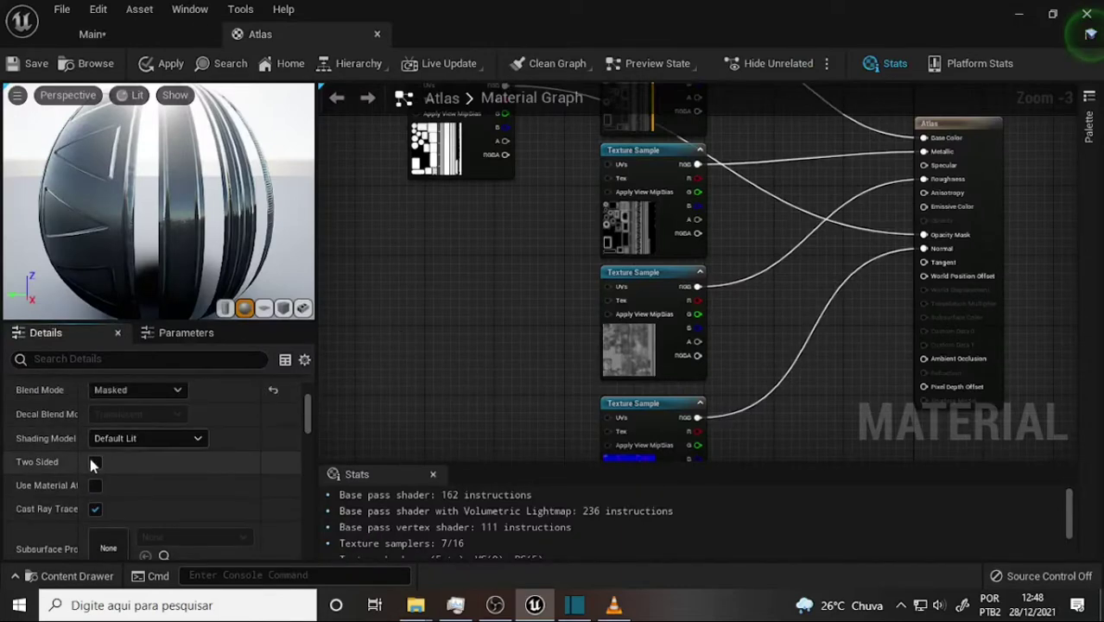
click(94, 462)
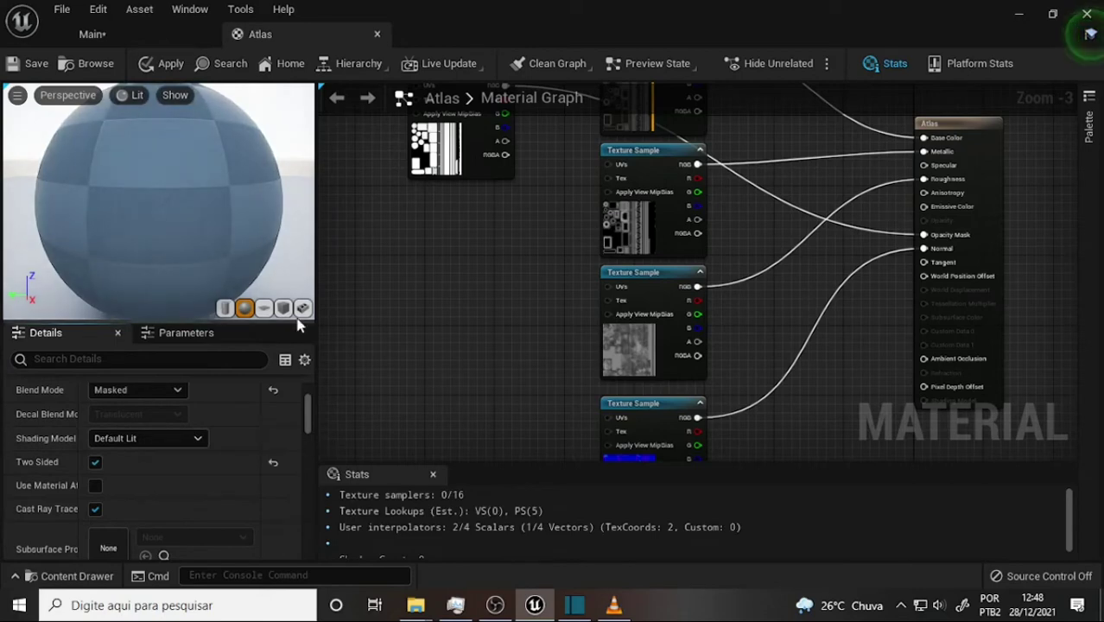
click(91, 34)
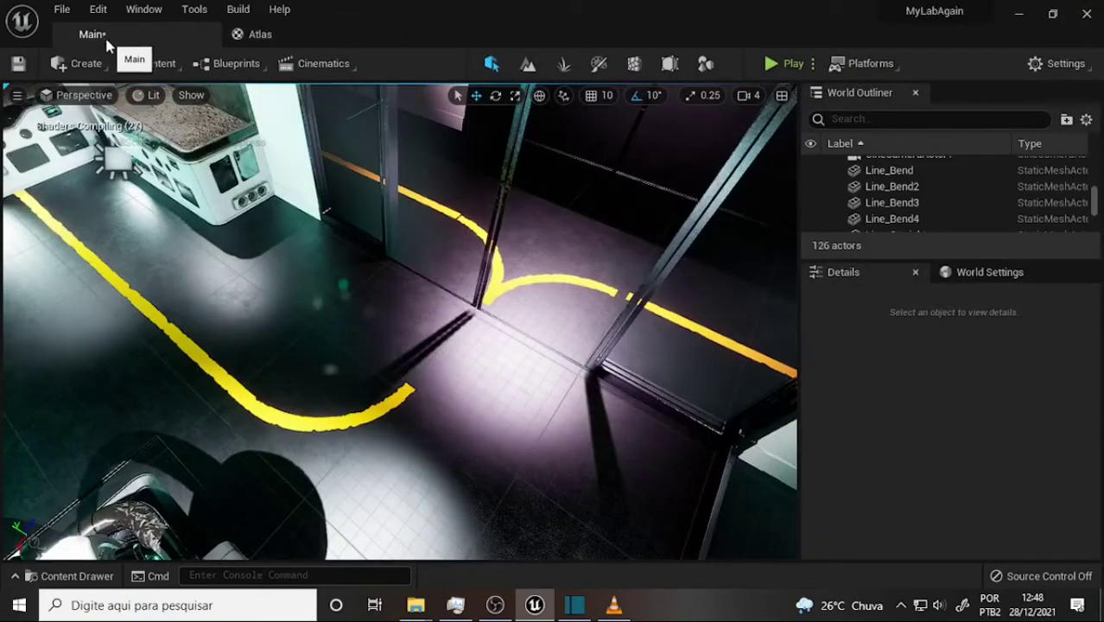
Fly down to the door and duplicate Line_Bend3 as the flipped rotated copy Line_Bend5.
click(498, 273)
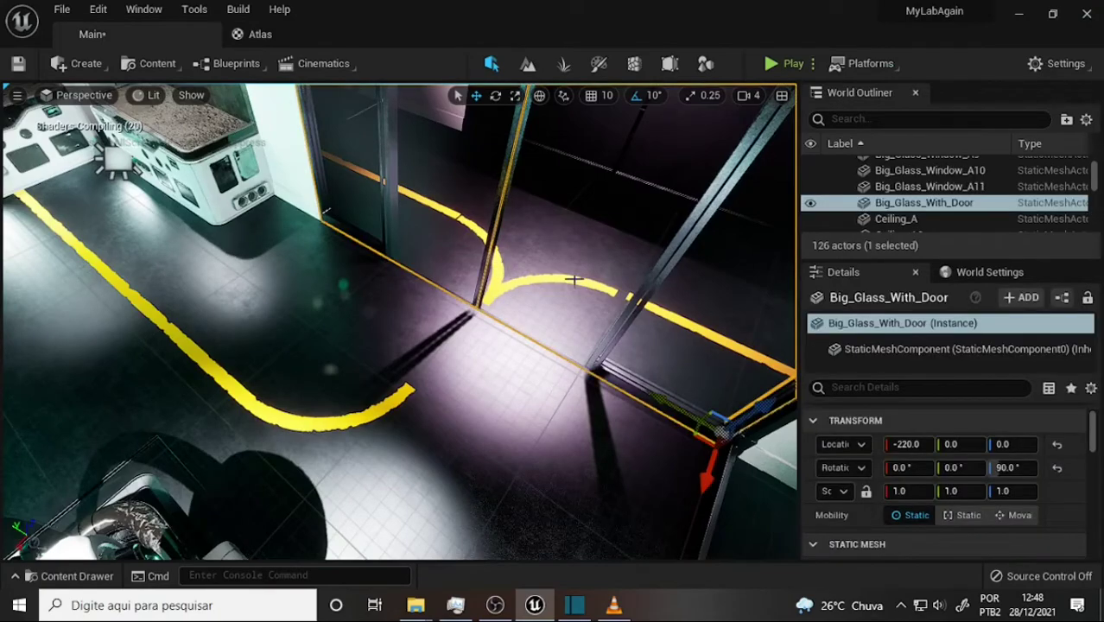
mouse_move(620, 273)
right_down()
mouse_move(596, 276)
mouse_move(584, 291)
mouse_move(593, 304)
right_up()
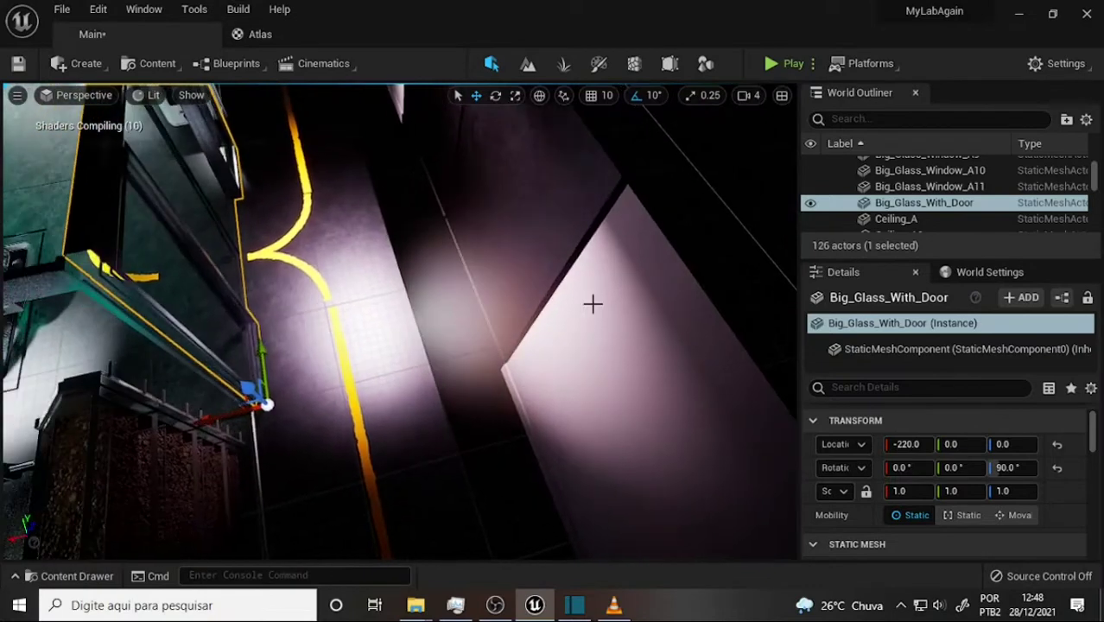
click(286, 235)
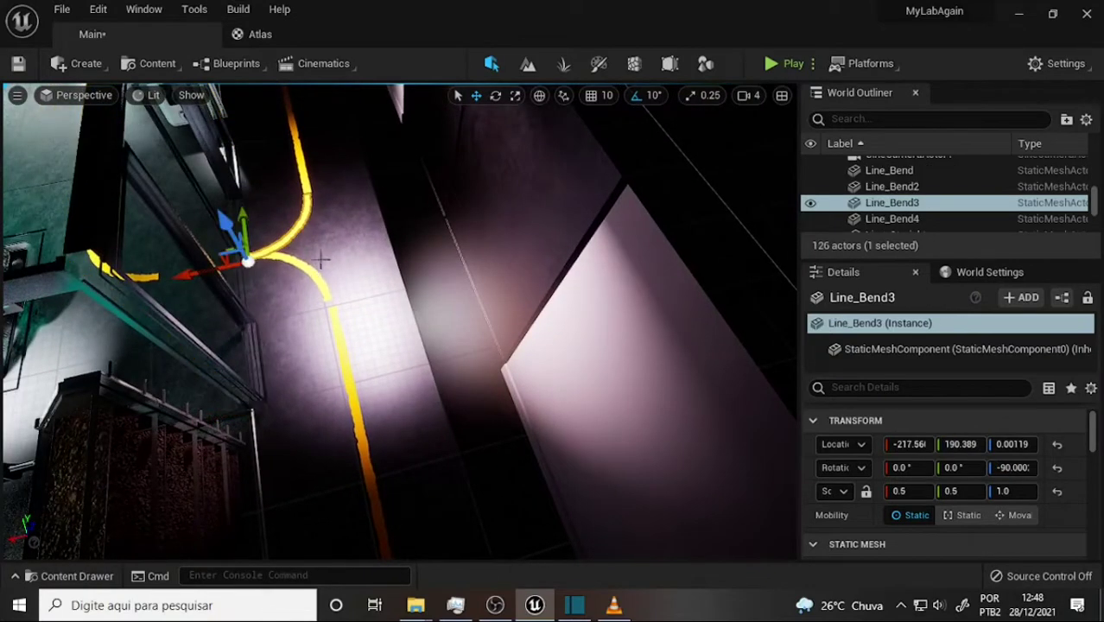
click(495, 95)
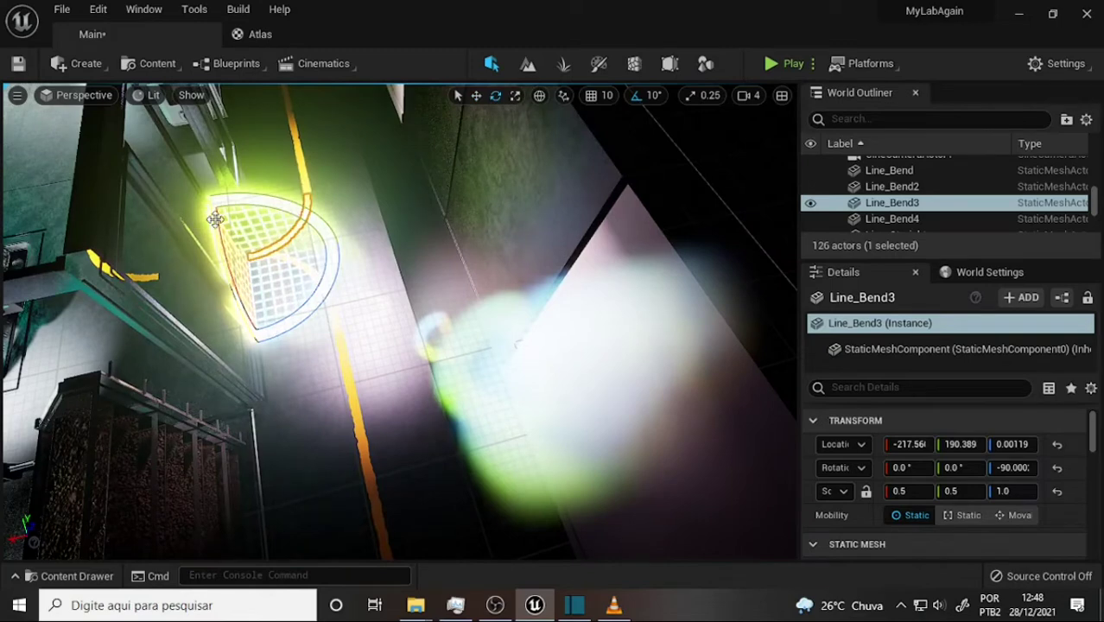
mouse_move(216, 218)
alt+mouse_down()
mouse_move(264, 342)
mouse_move(258, 286)
mouse_move(316, 154)
alt+mouse_up()
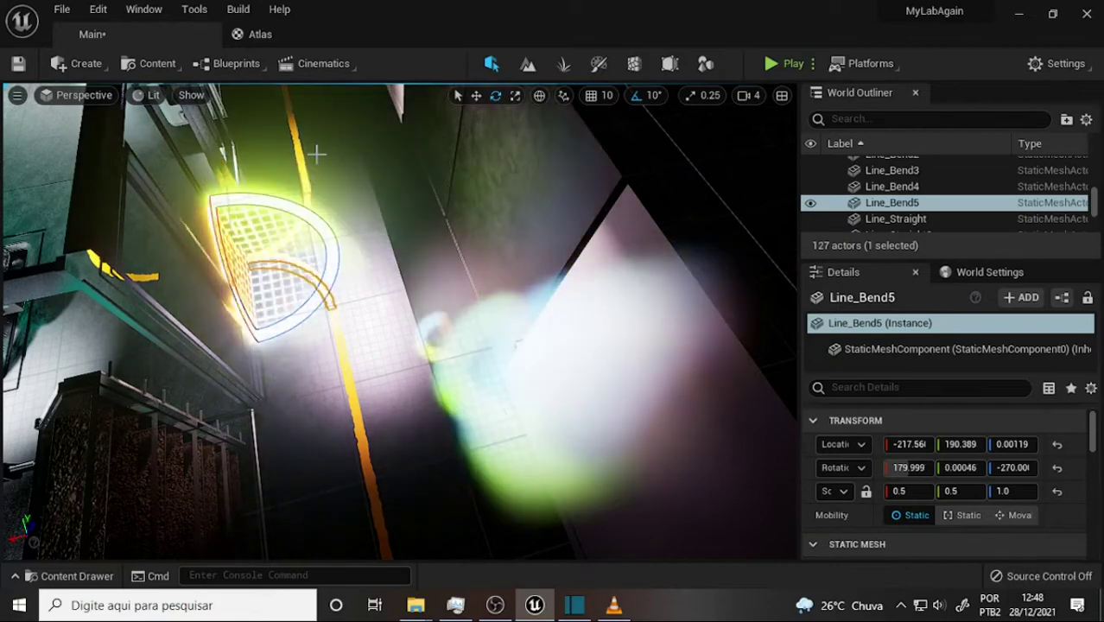
key(Escape)
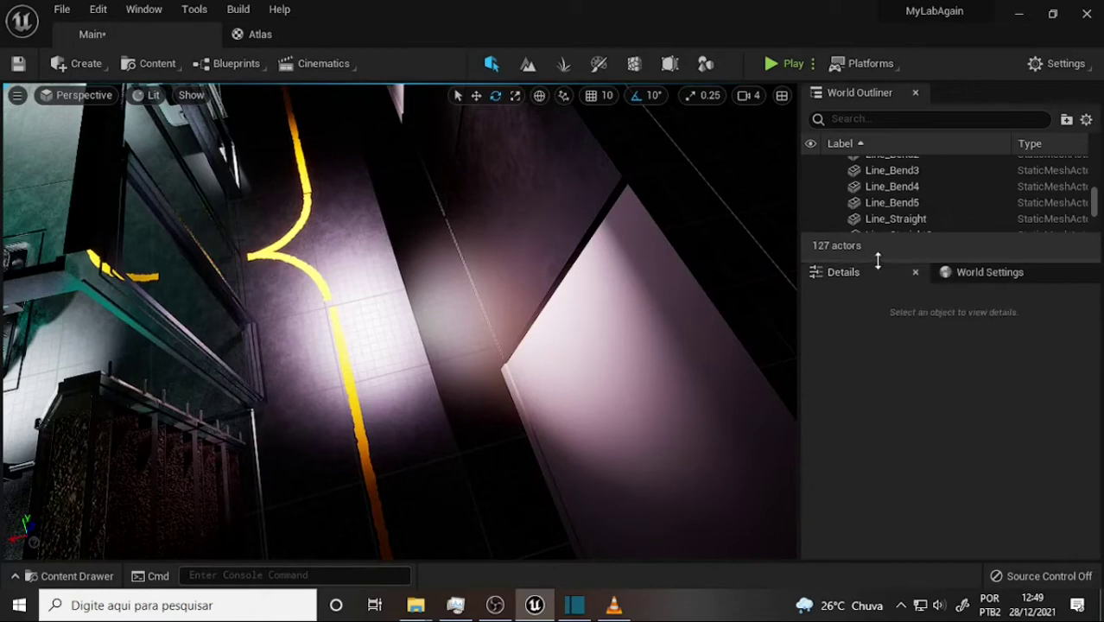
Tilt the camera to look along the corridor and enlarge the World Outliner list.
drag(877, 260, 875, 216)
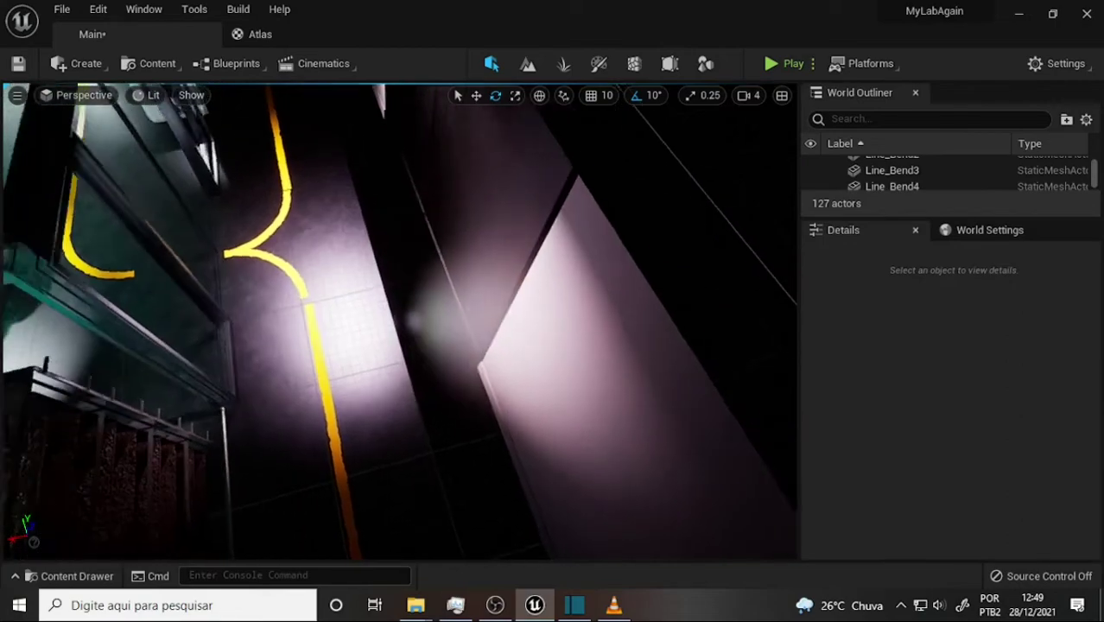
mouse_move(380, 222)
right_down()
mouse_move(284, 346)
mouse_move(289, 397)
mouse_move(259, 381)
right_up()
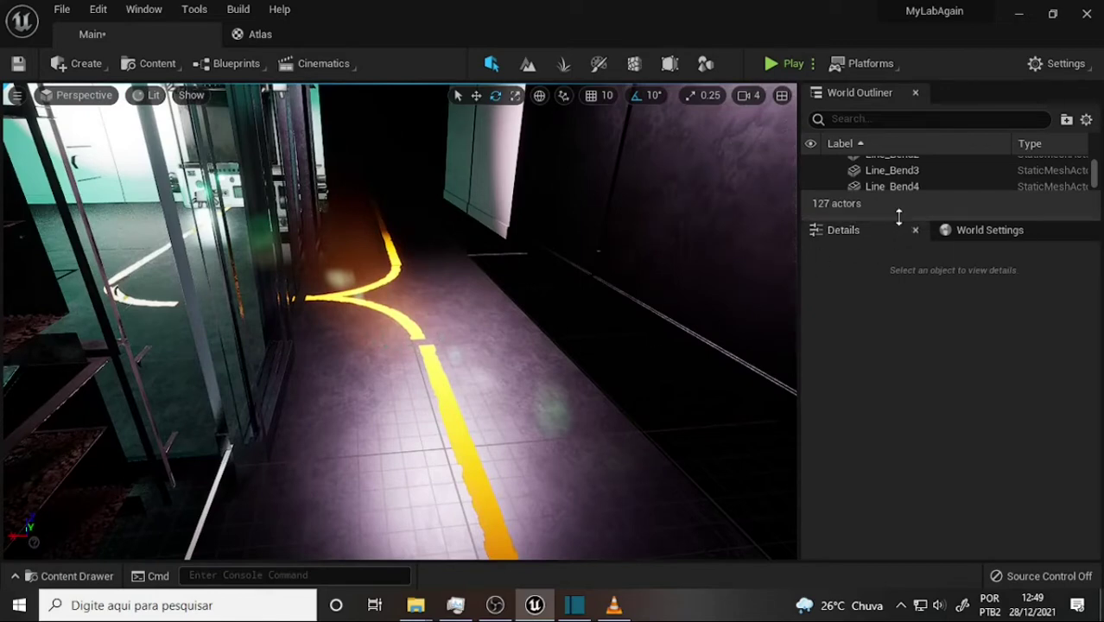
drag(898, 216, 894, 434)
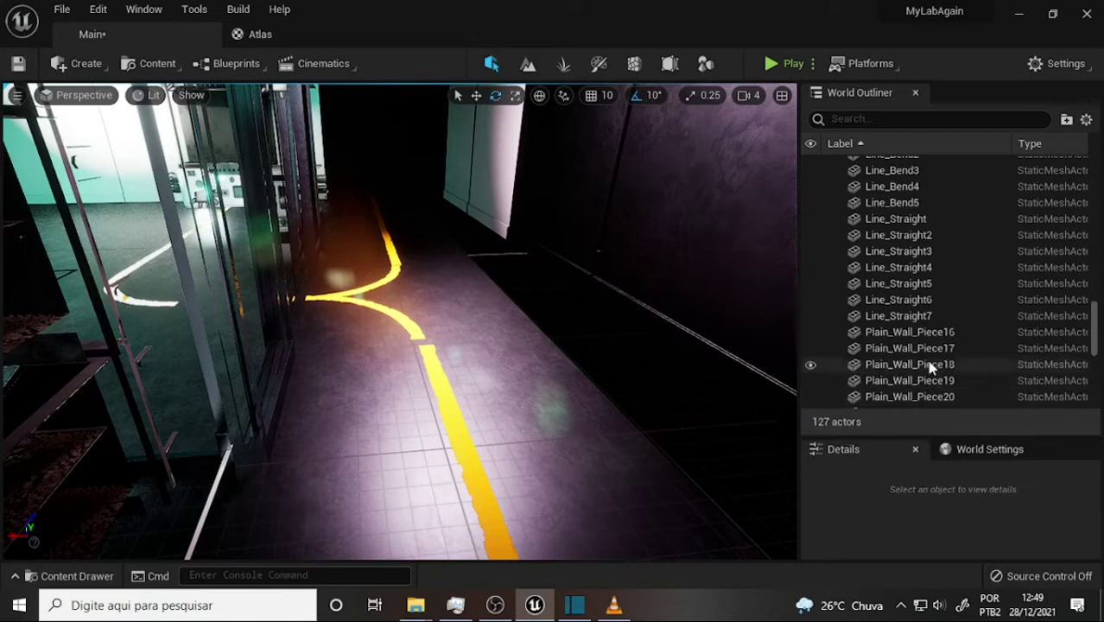
scroll(931, 359, down, 3)
scroll(928, 320, up, 2)
Pick Line_Bend5 out of the World Outliner for editing.
click(919, 266)
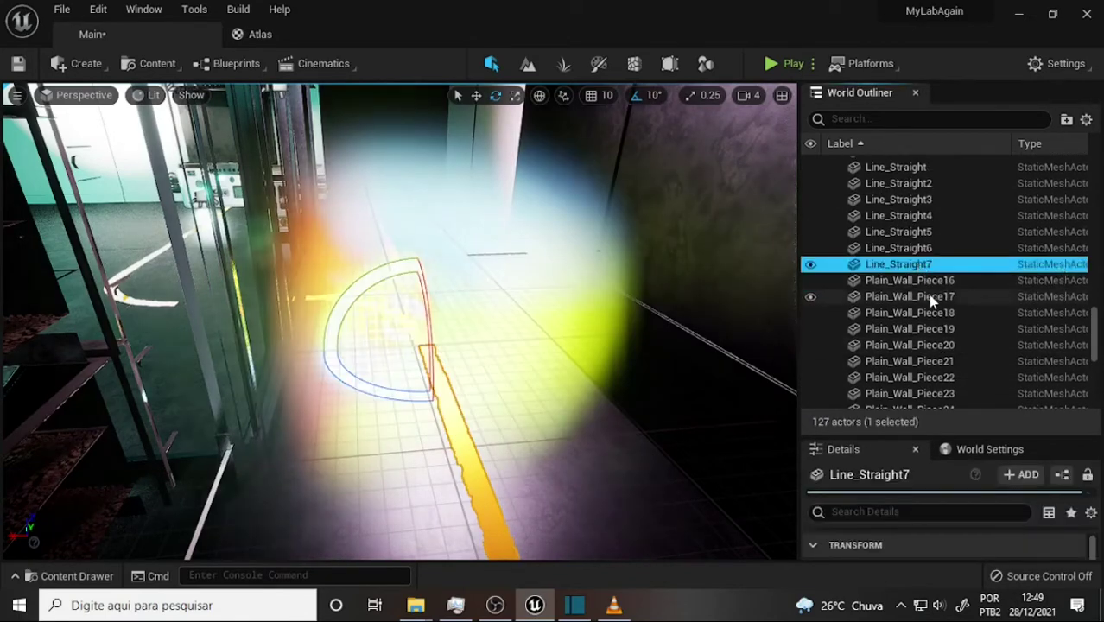
scroll(937, 263, up, 2)
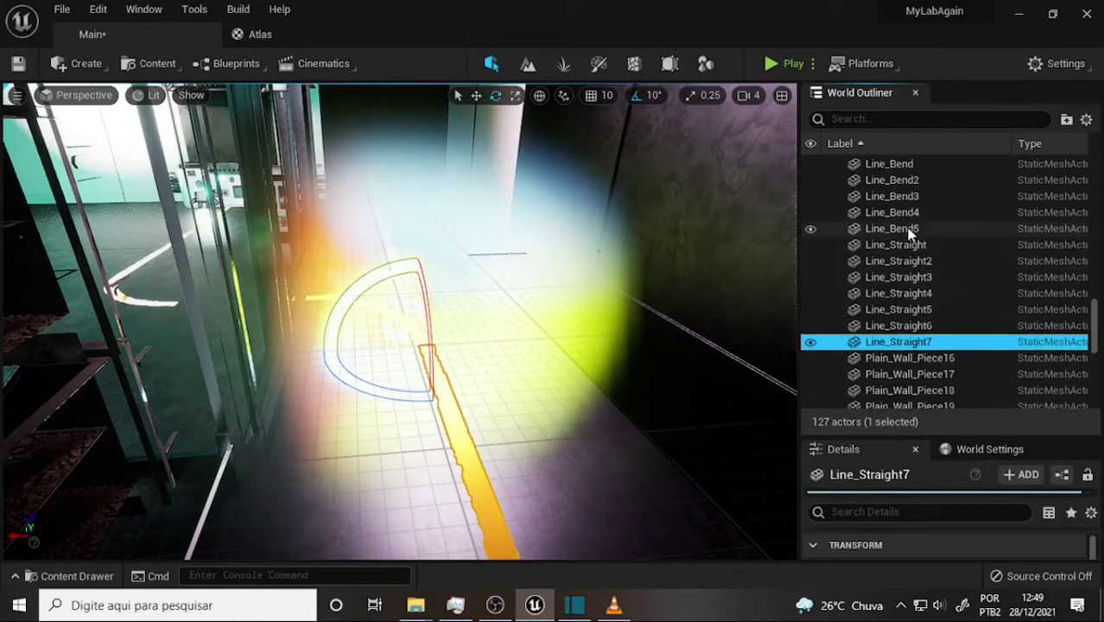
click(907, 229)
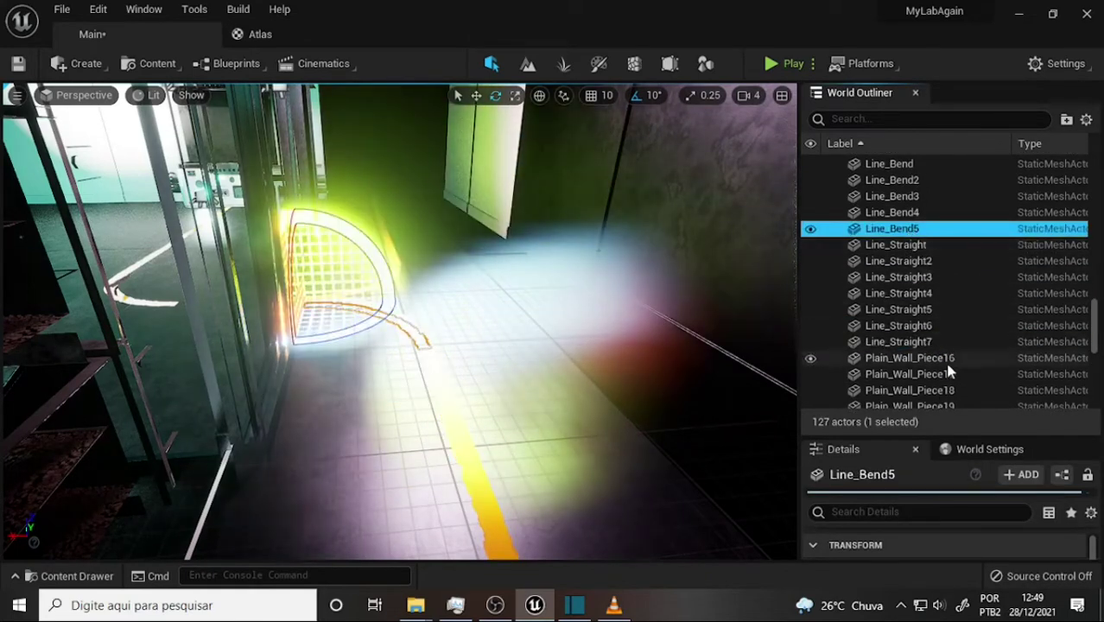
click(908, 423)
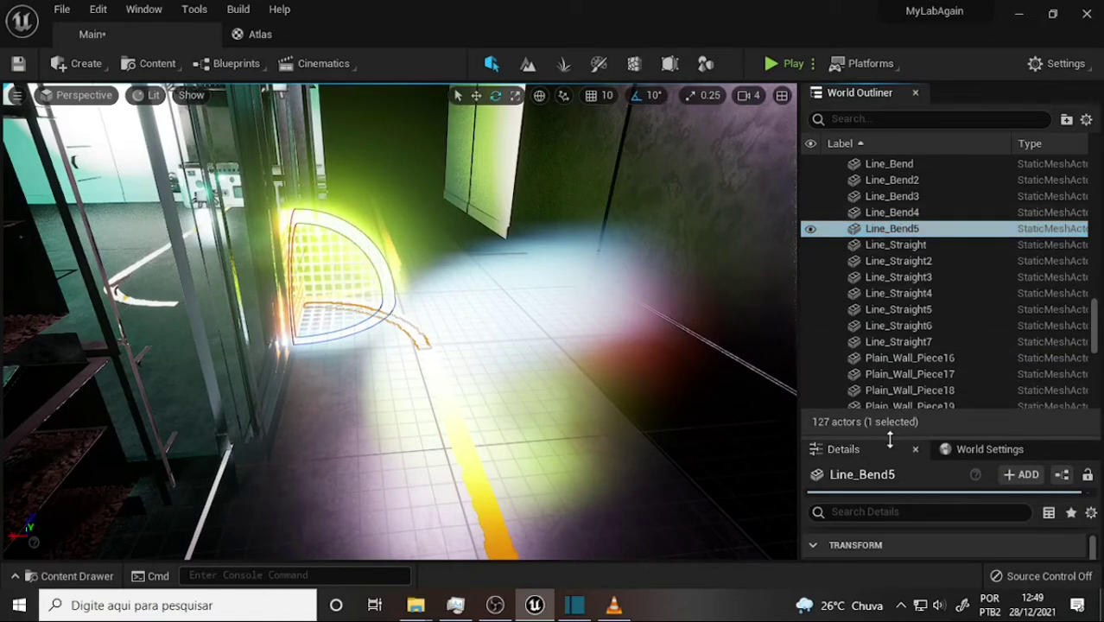
Set Line_Bend5's Location Z to -1.0.
drag(890, 440, 890, 243)
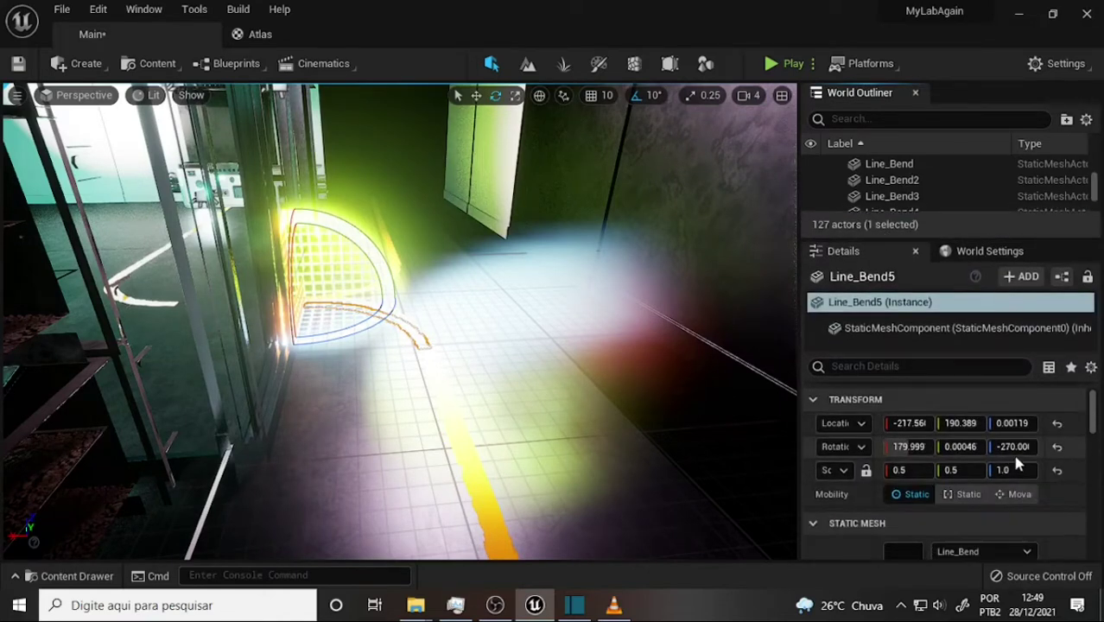
click(1013, 423)
text(2.0)
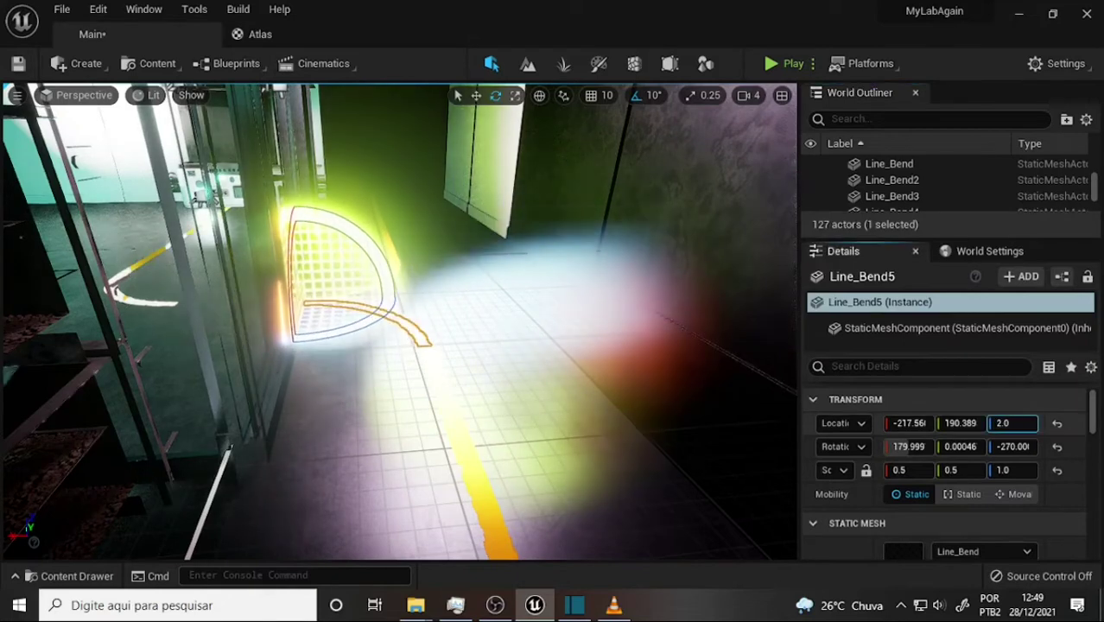
text(-1.0)
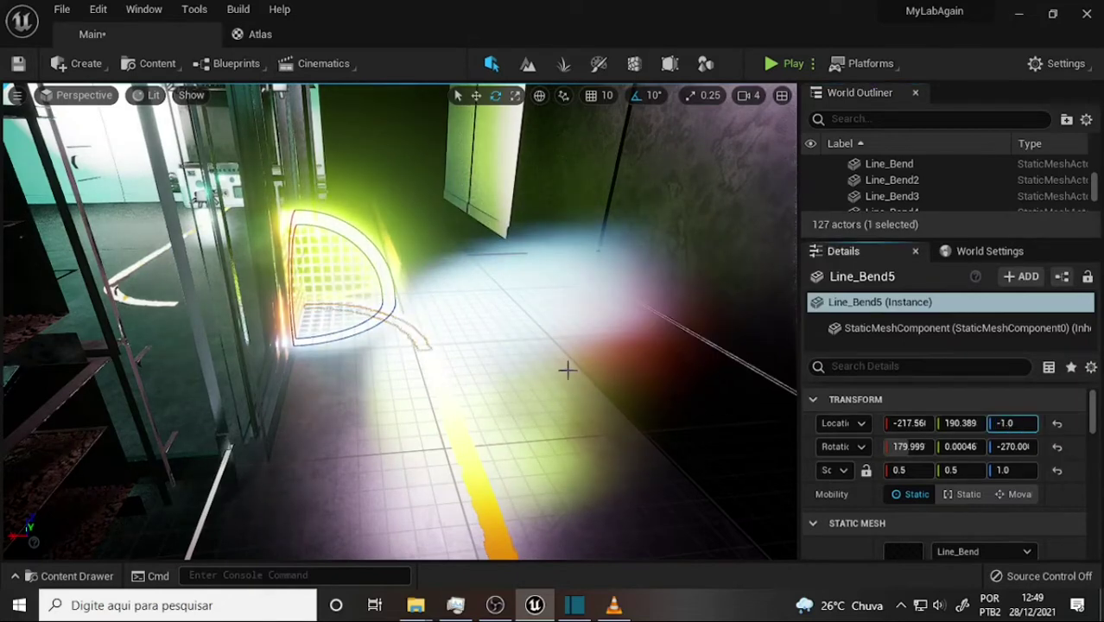
Try lowering Floor_A3 to -30, then undo so it stays at 0.0.
click(568, 370)
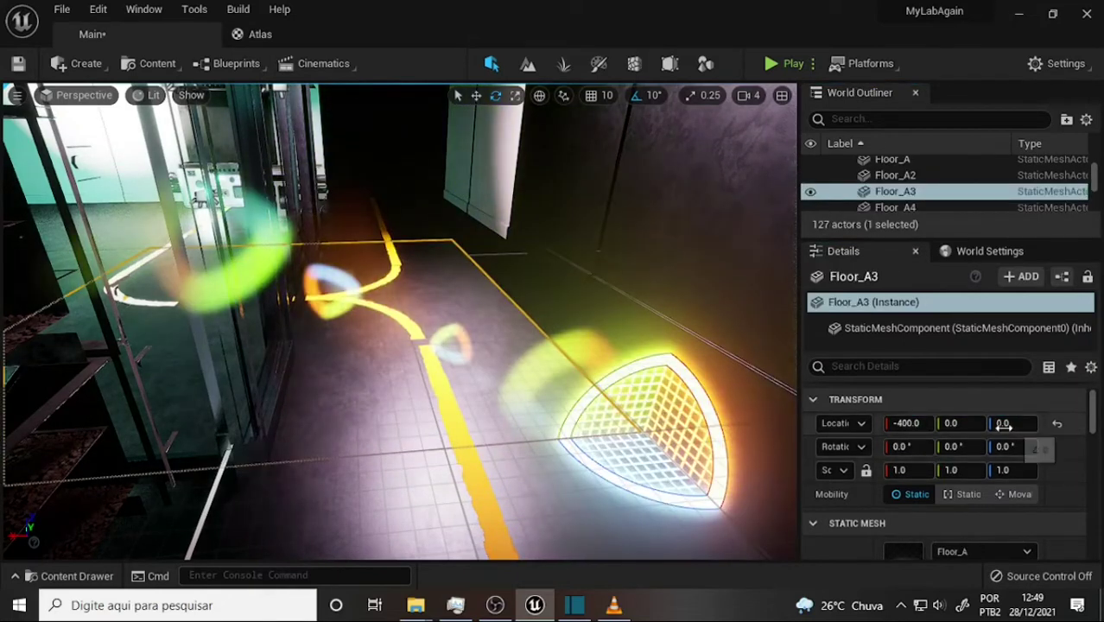
drag(1007, 423, 1000, 430)
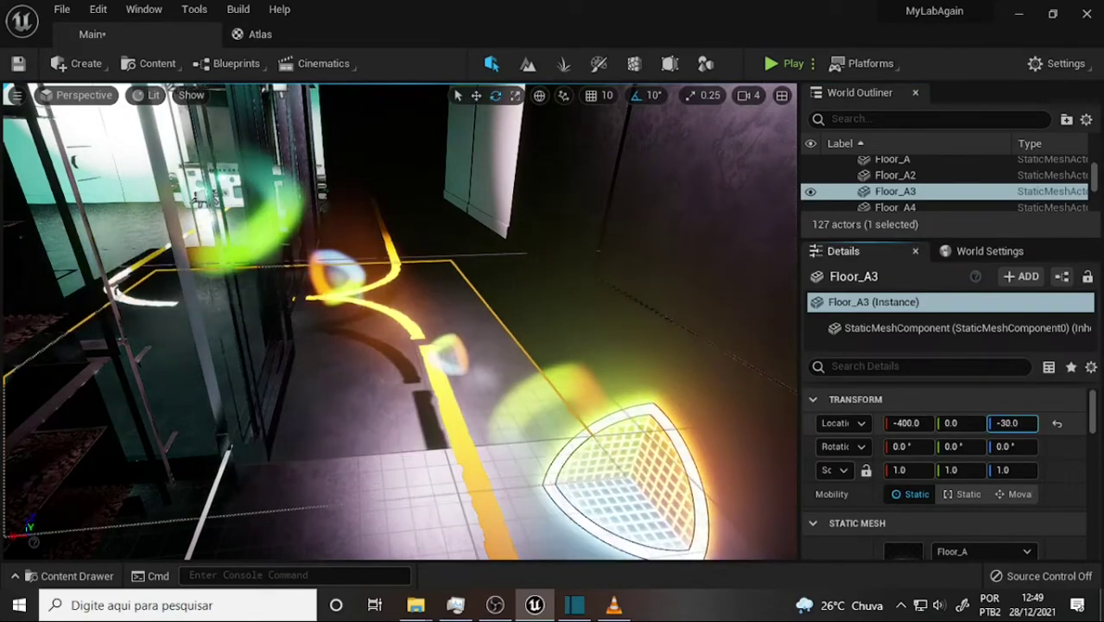
key(ctrl+z)
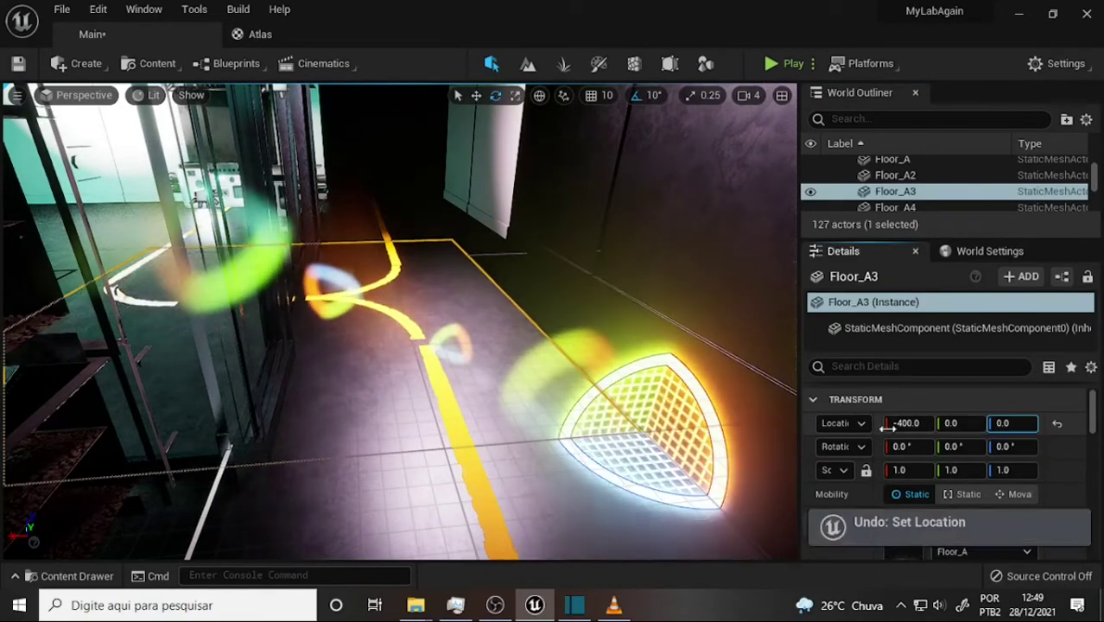
drag(1097, 185, 1096, 191)
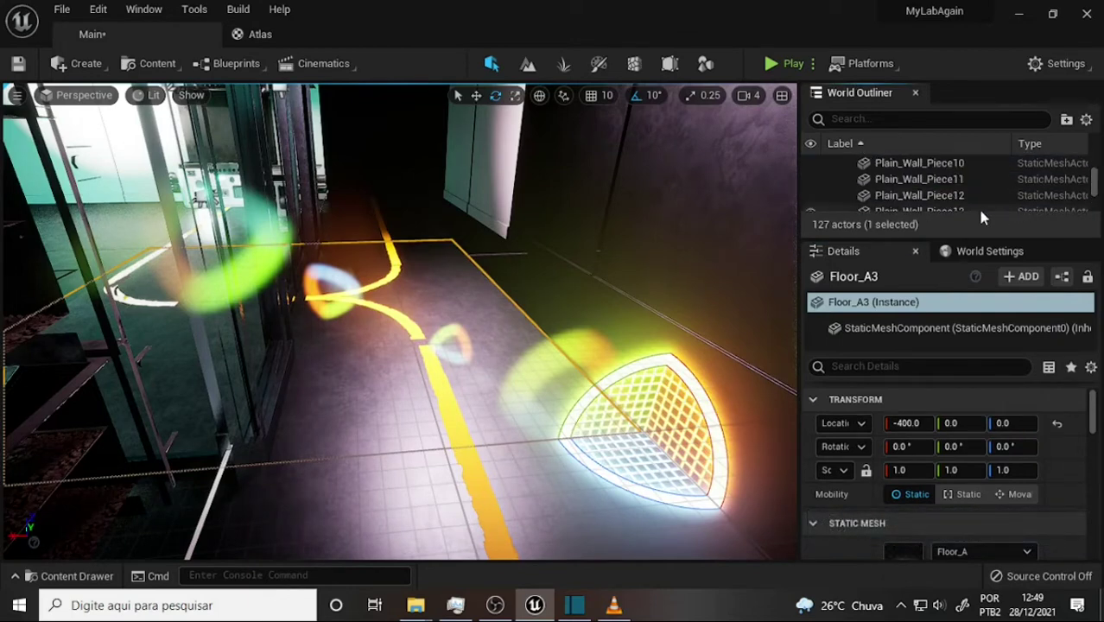
Scroll the World Outliner to the Line_Bend pieces and focus the view on Line_Bend4.
drag(884, 240, 887, 370)
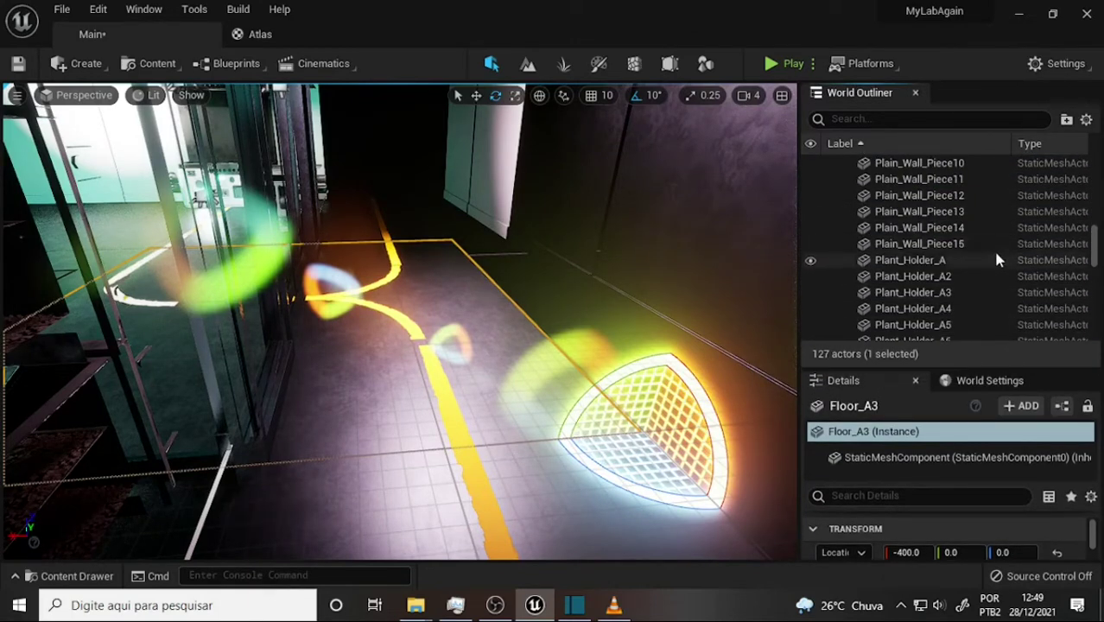
scroll(993, 247, down, 2)
scroll(990, 230, up, 3)
scroll(992, 242, up, 3)
scroll(992, 240, up, 2)
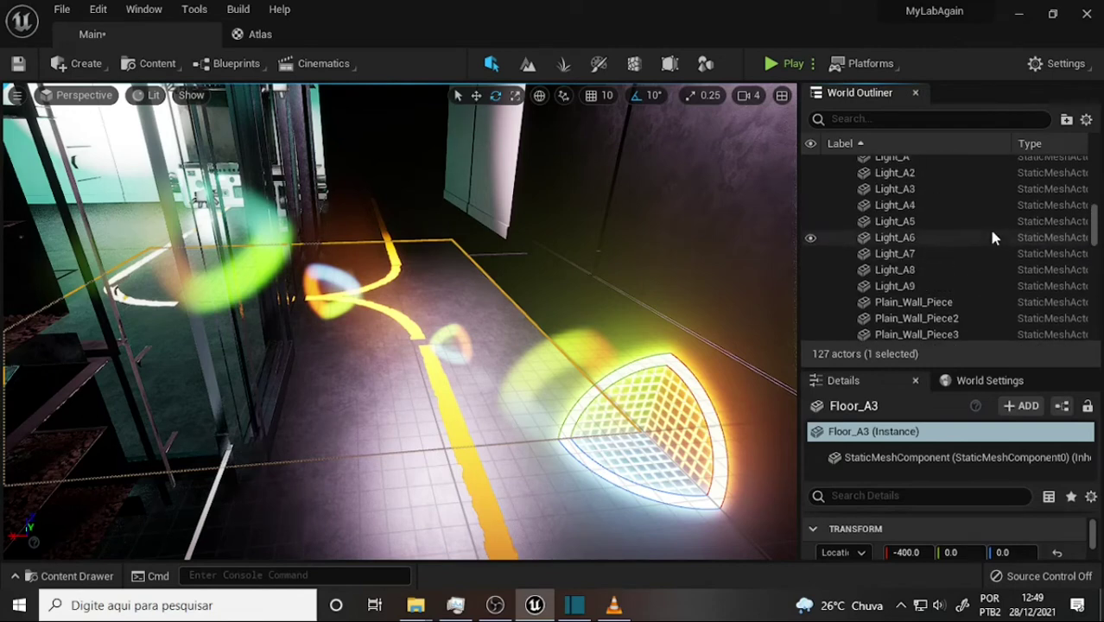
scroll(992, 241, up, 3)
scroll(992, 240, up, 3)
scroll(991, 234, up, 2)
scroll(992, 229, up, 3)
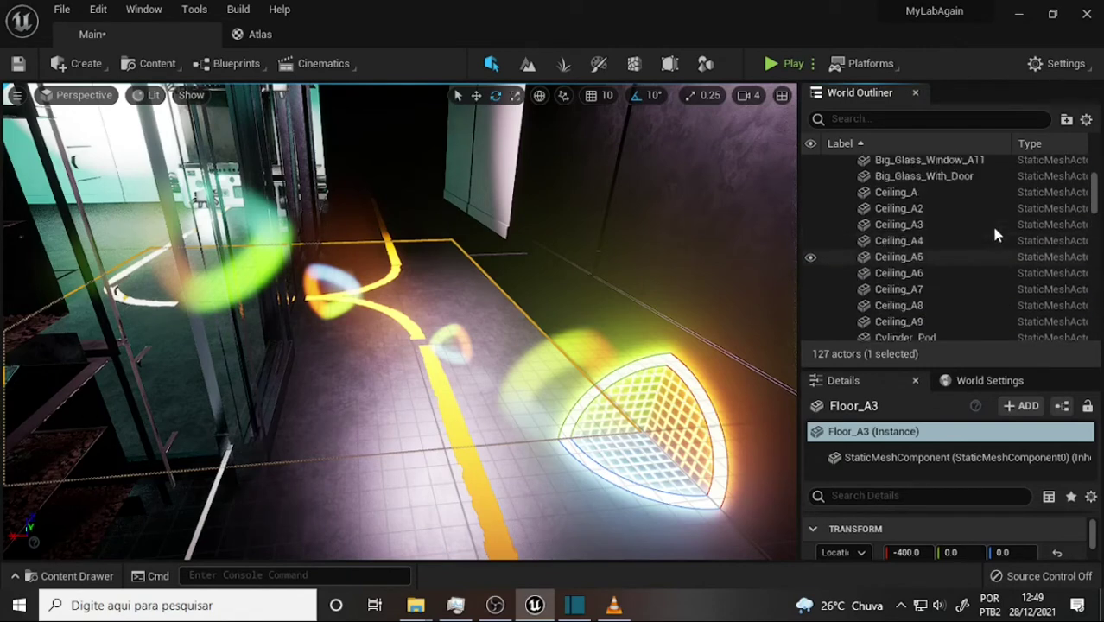
scroll(992, 229, up, 2)
scroll(994, 230, up, 3)
scroll(995, 229, up, 1)
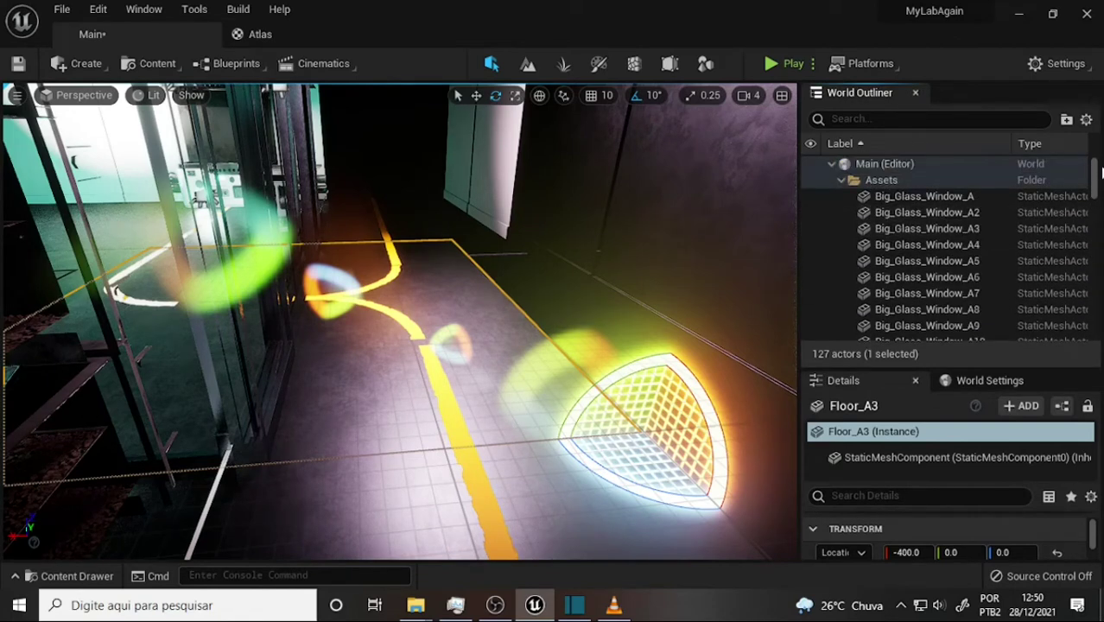
drag(1096, 176, 1080, 272)
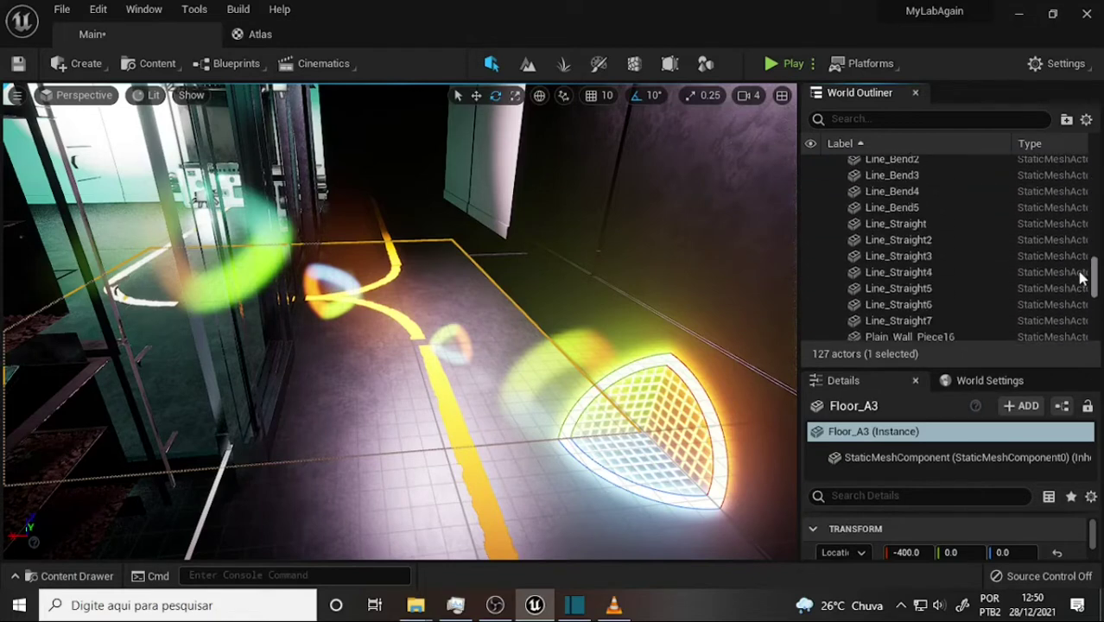
double_click(891, 191)
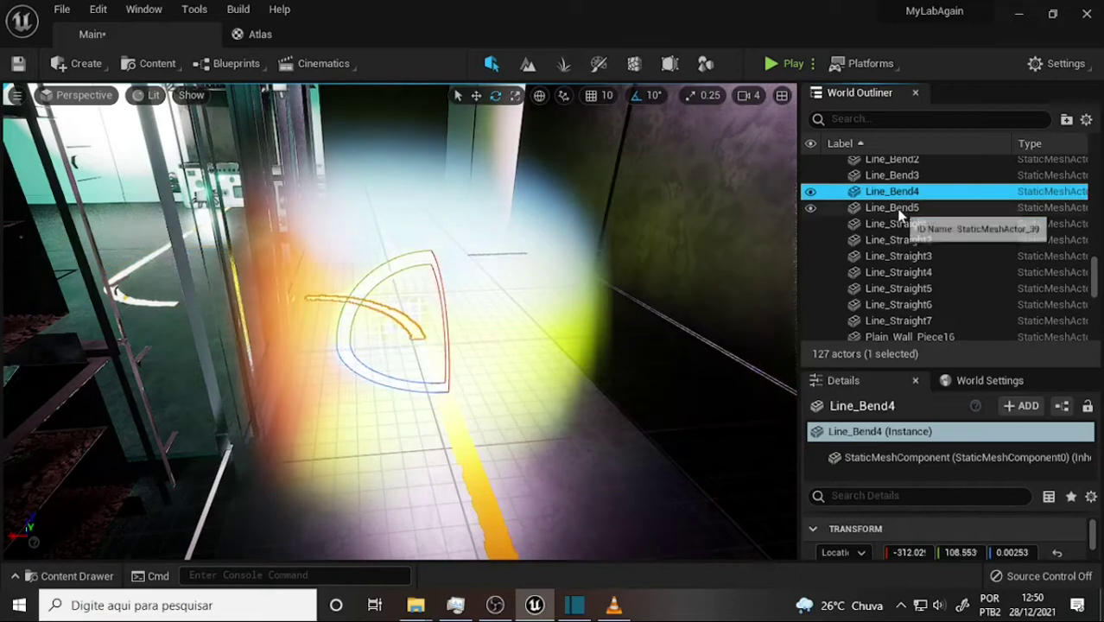
Frame Line_Bend5 and drag its Location Z upward so it sits above the floor.
double_click(894, 207)
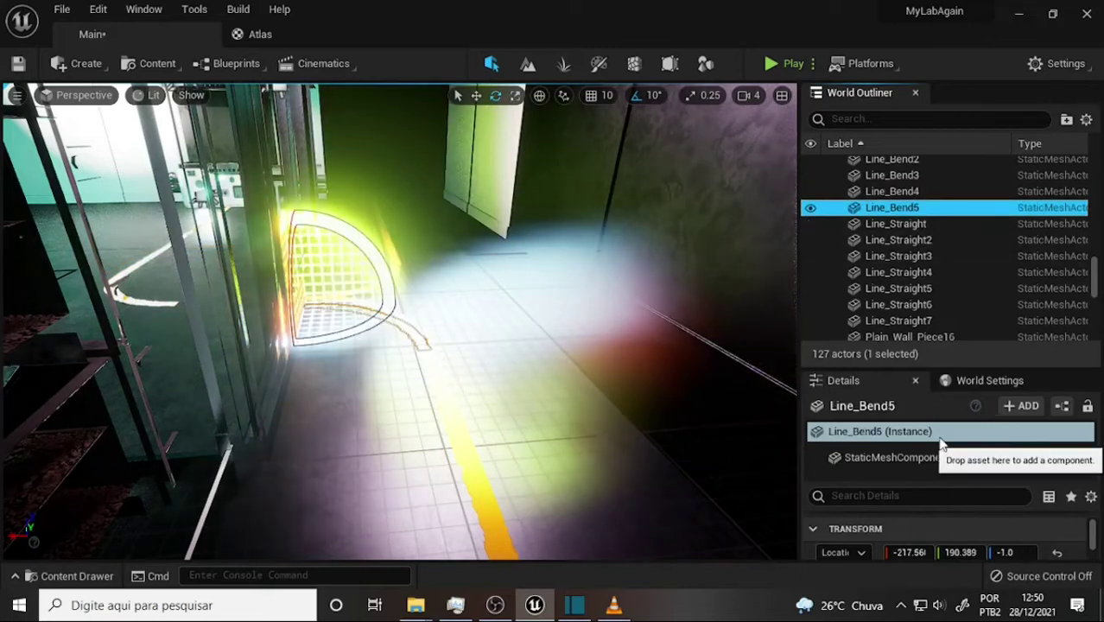
drag(898, 367, 897, 248)
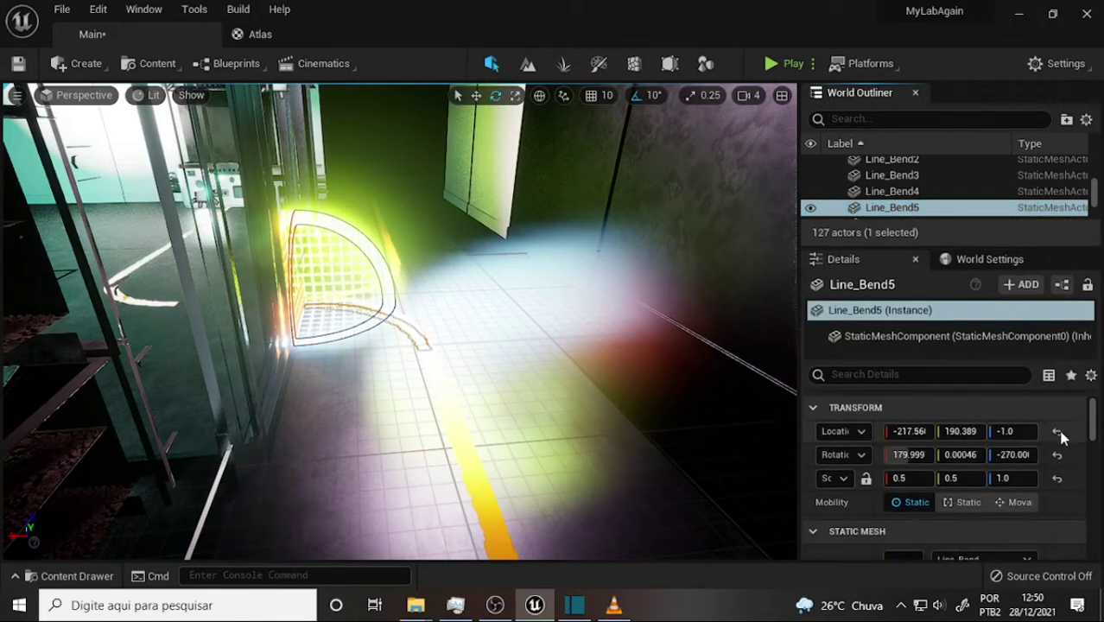
drag(1007, 434, 985, 437)
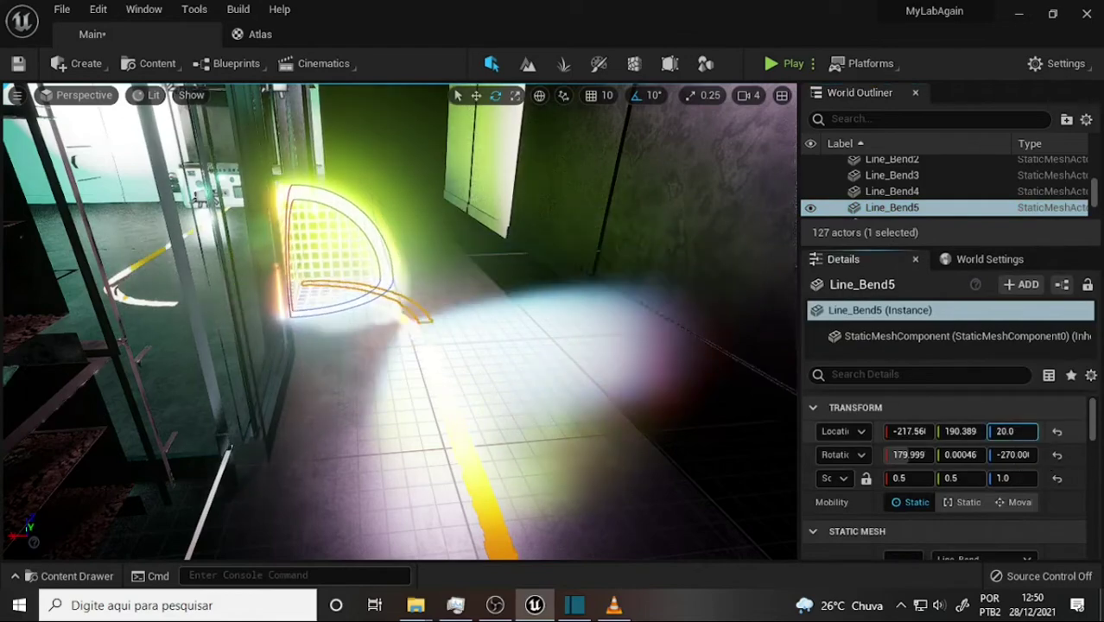
click(596, 267)
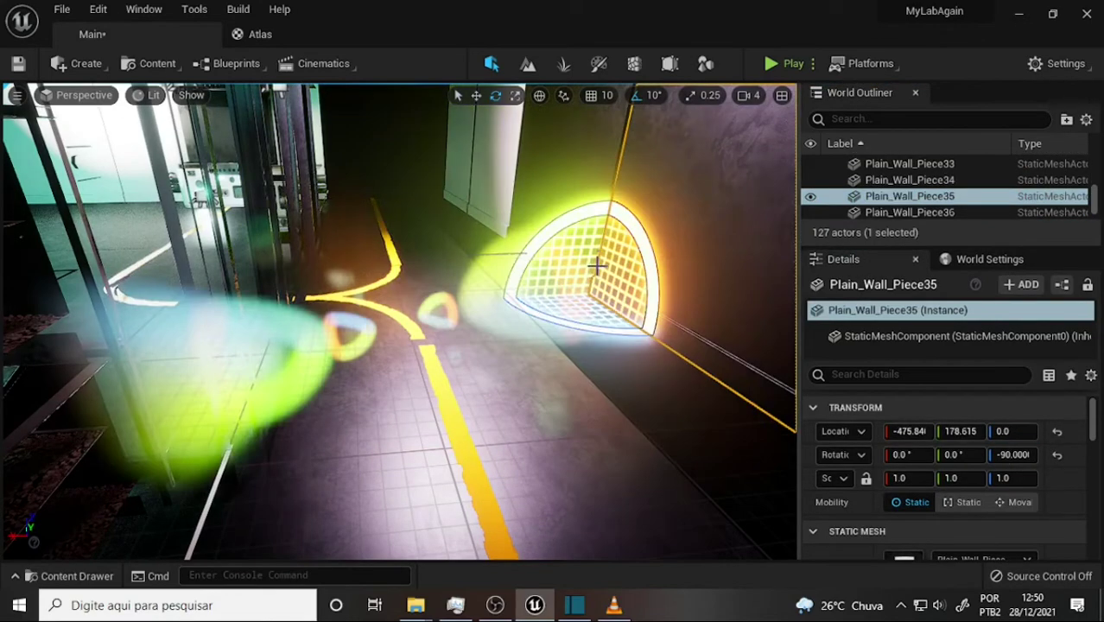
Save the Atlas material, then select the Line_Bend5 curve back in the level.
click(408, 285)
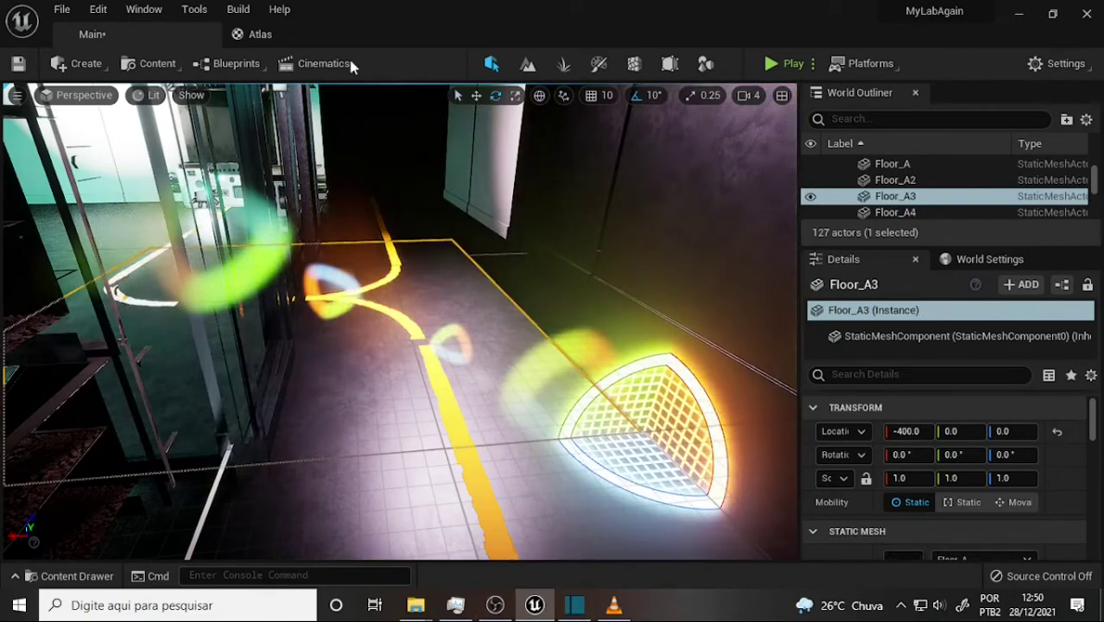
click(257, 36)
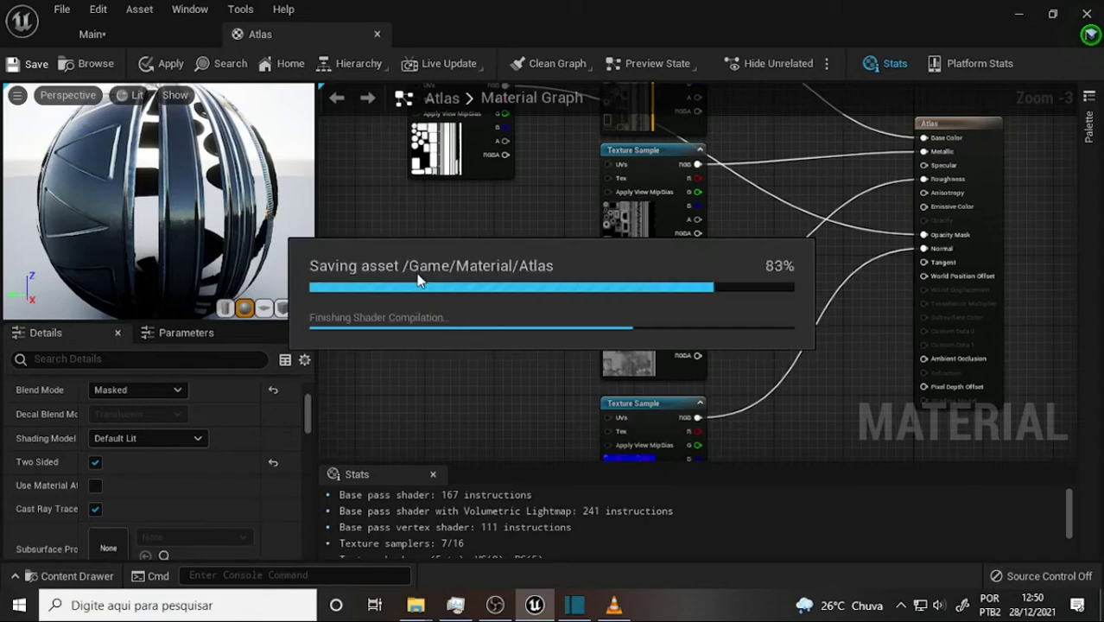
click(86, 34)
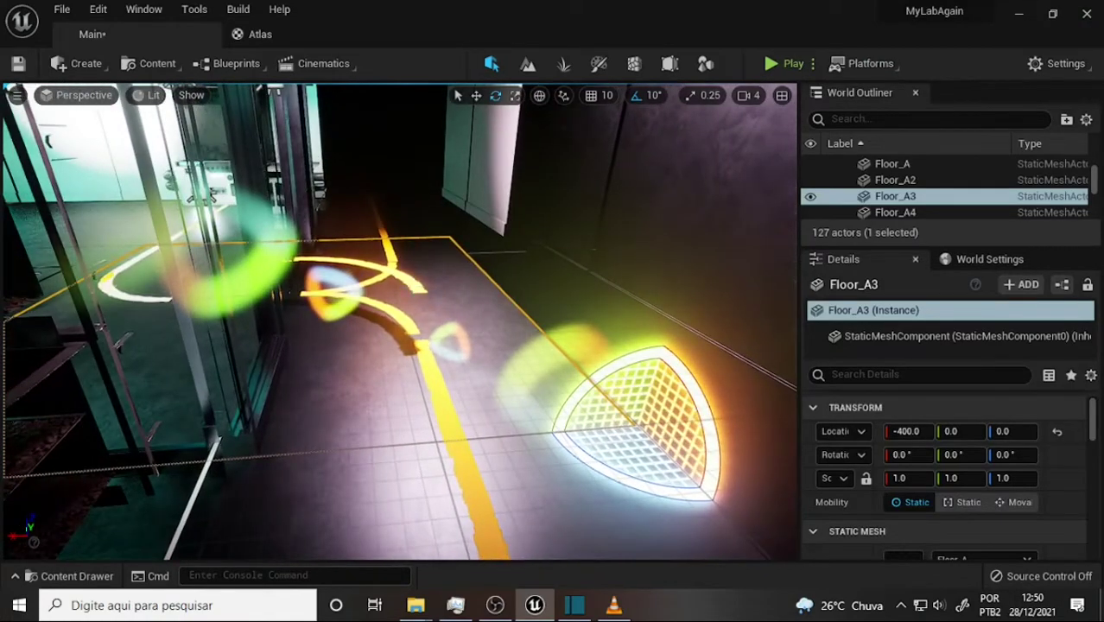
click(419, 290)
Delete Line_Bend5 and fly the camera along the corridor toward the glass wall.
key(Delete)
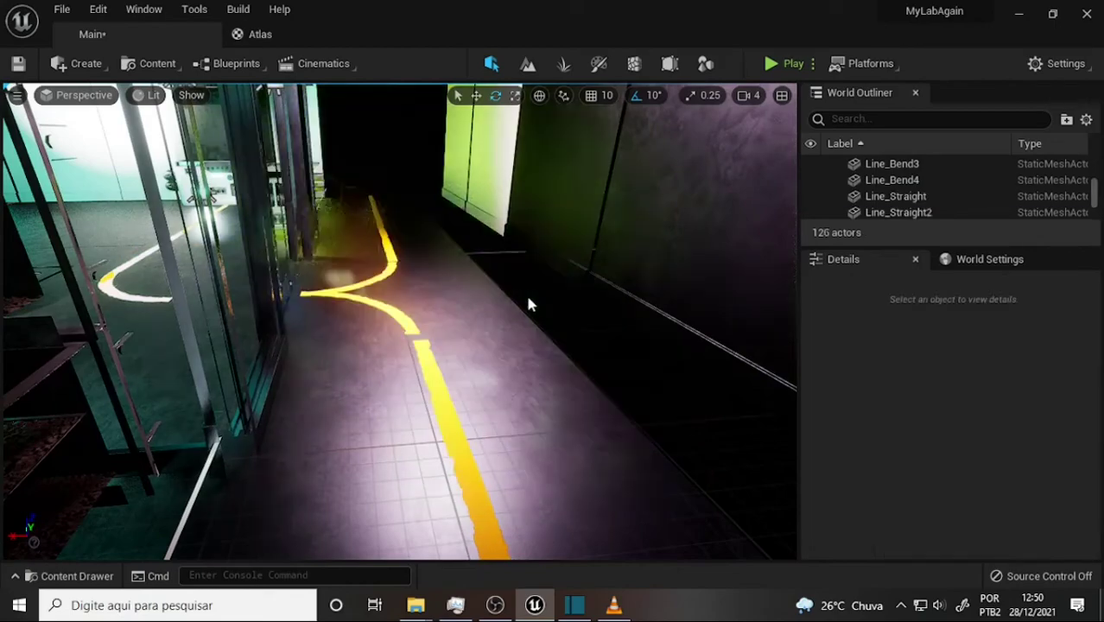
mouse_move(540, 257)
right_down()
mouse_move(540, 244)
mouse_move(563, 236)
right_up()
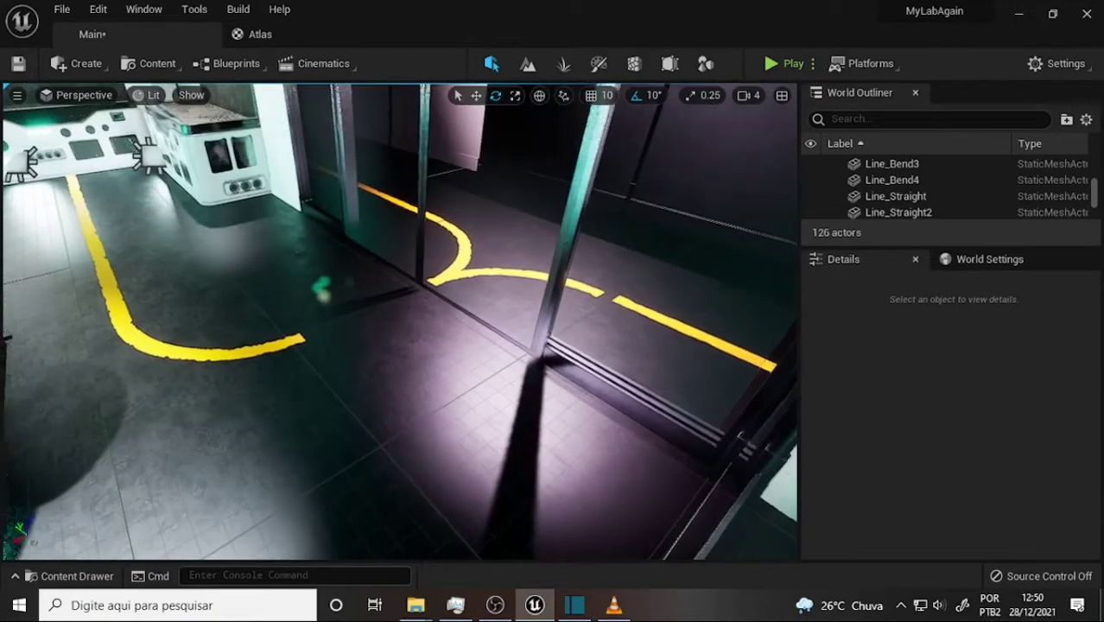
right_drag(412, 235, 413, 235)
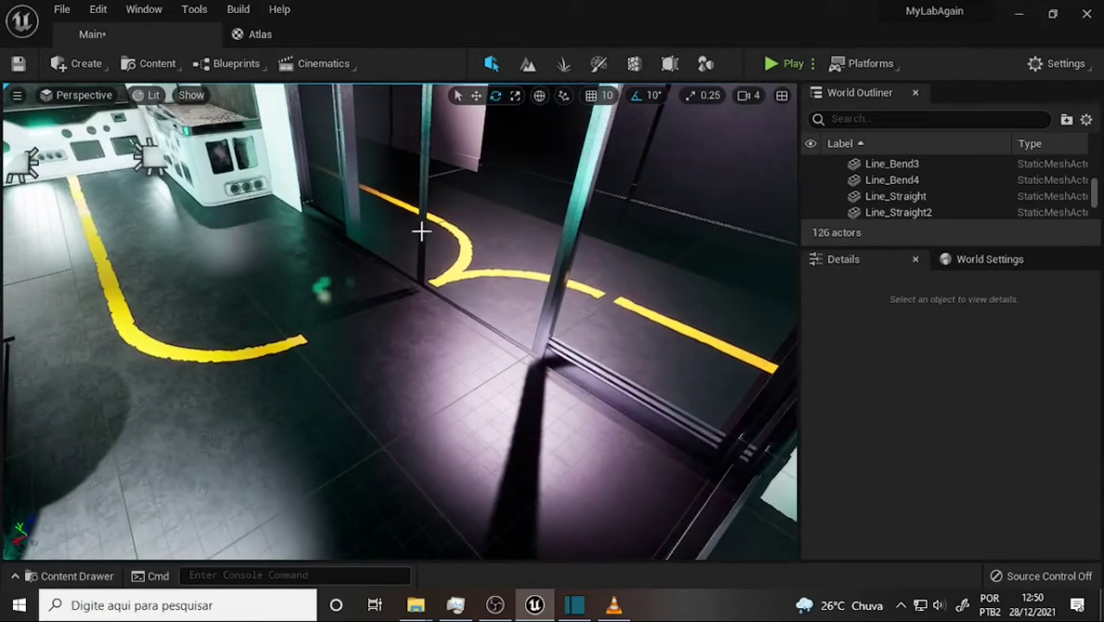
right_drag(420, 276, 442, 446)
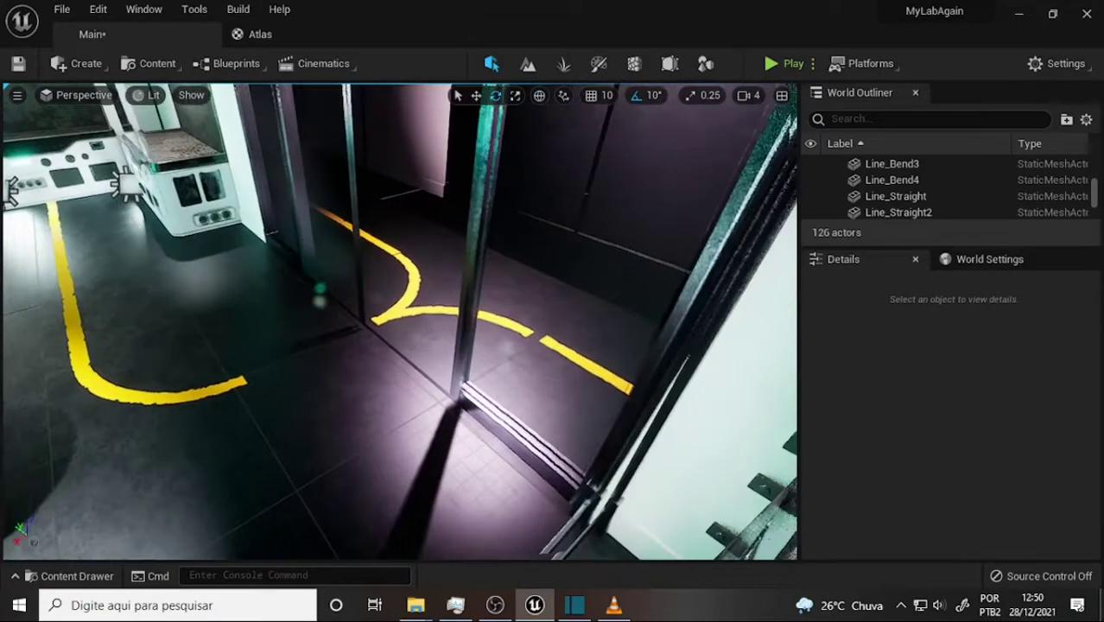
Turn the view toward the glass door and frame the yellow Y-fork on the floor.
click(496, 605)
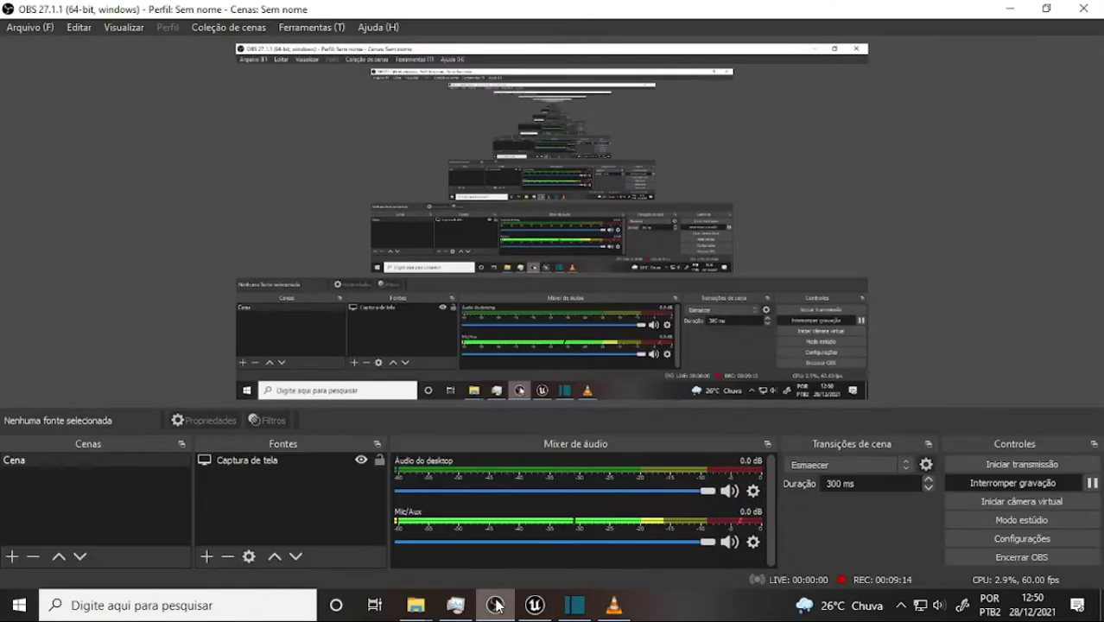
click(497, 604)
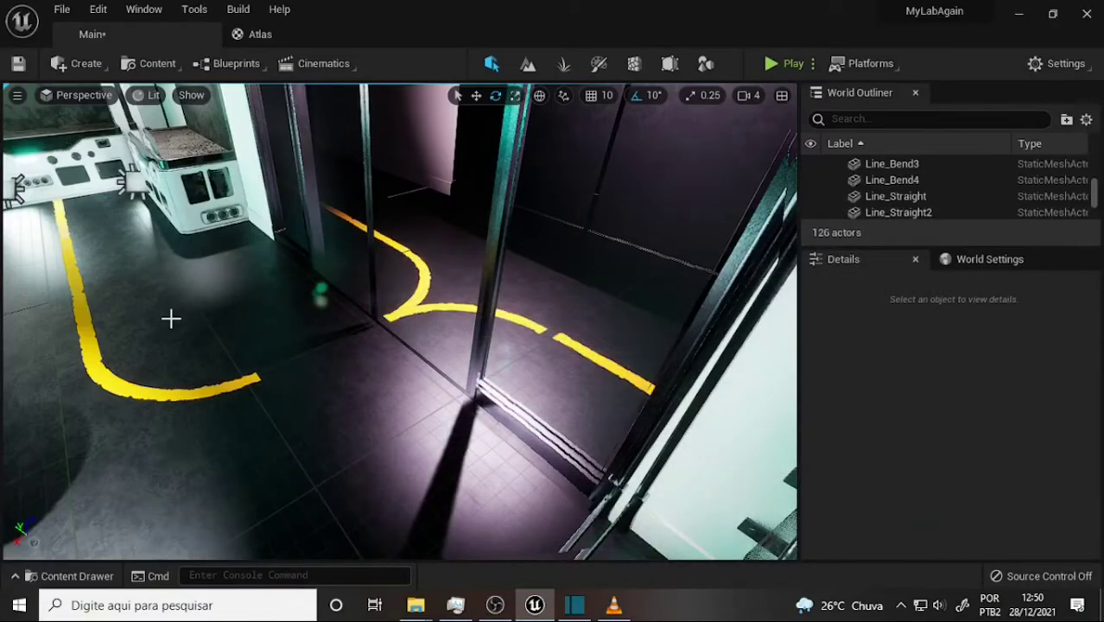
right_drag(428, 293, 568, 329)
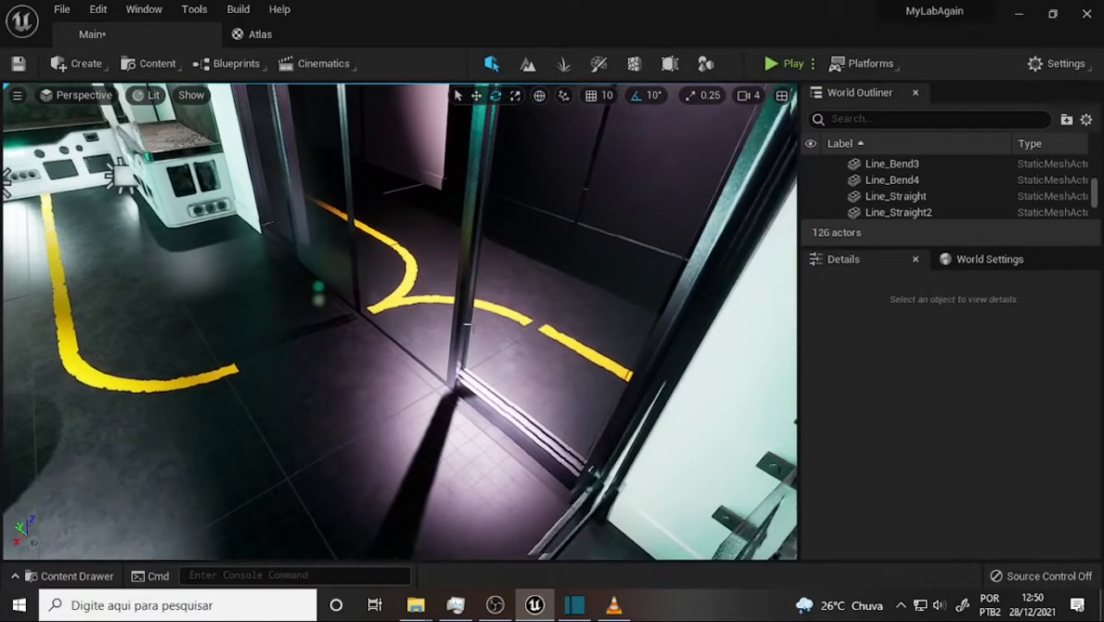
click(556, 337)
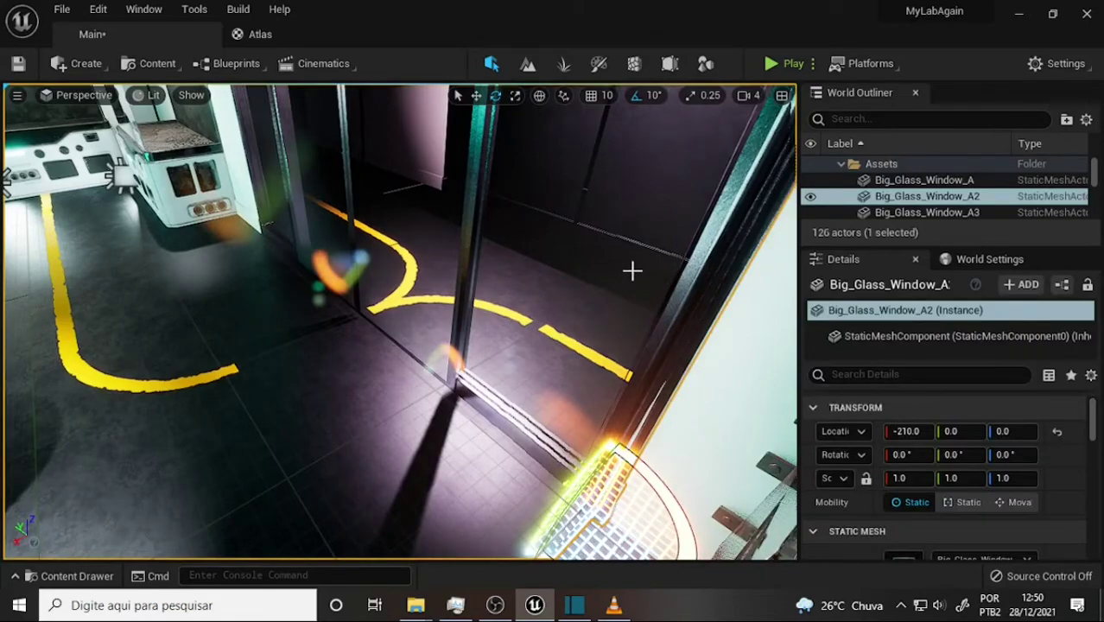
right_drag(668, 259, 657, 285)
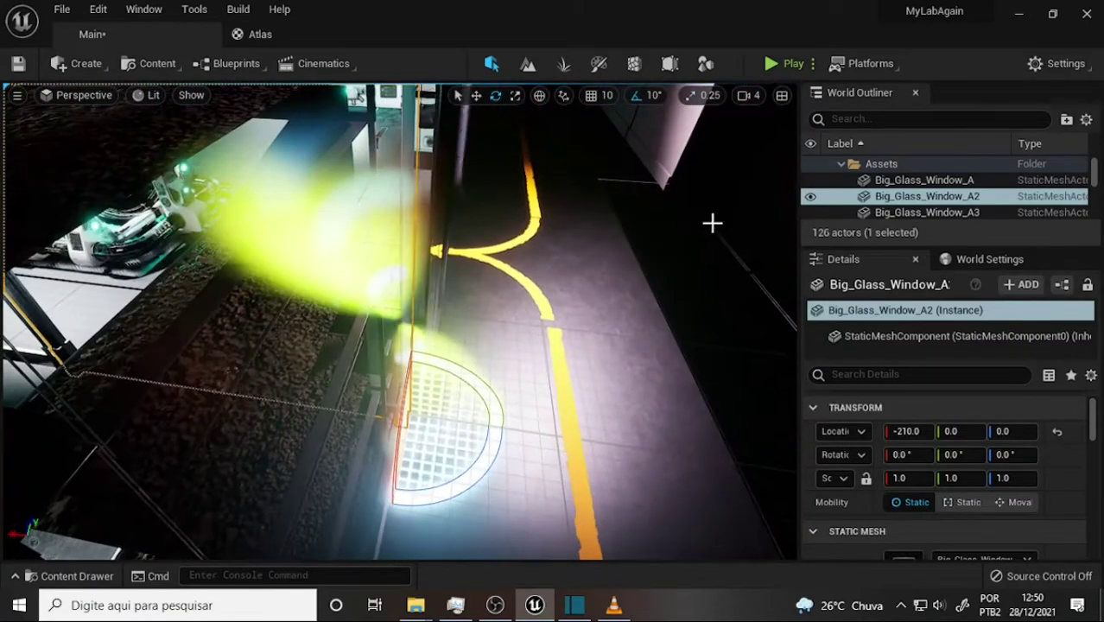
mouse_move(713, 223)
right_down()
mouse_move(682, 207)
mouse_move(662, 173)
mouse_move(677, 213)
mouse_move(665, 224)
mouse_move(680, 211)
right_up()
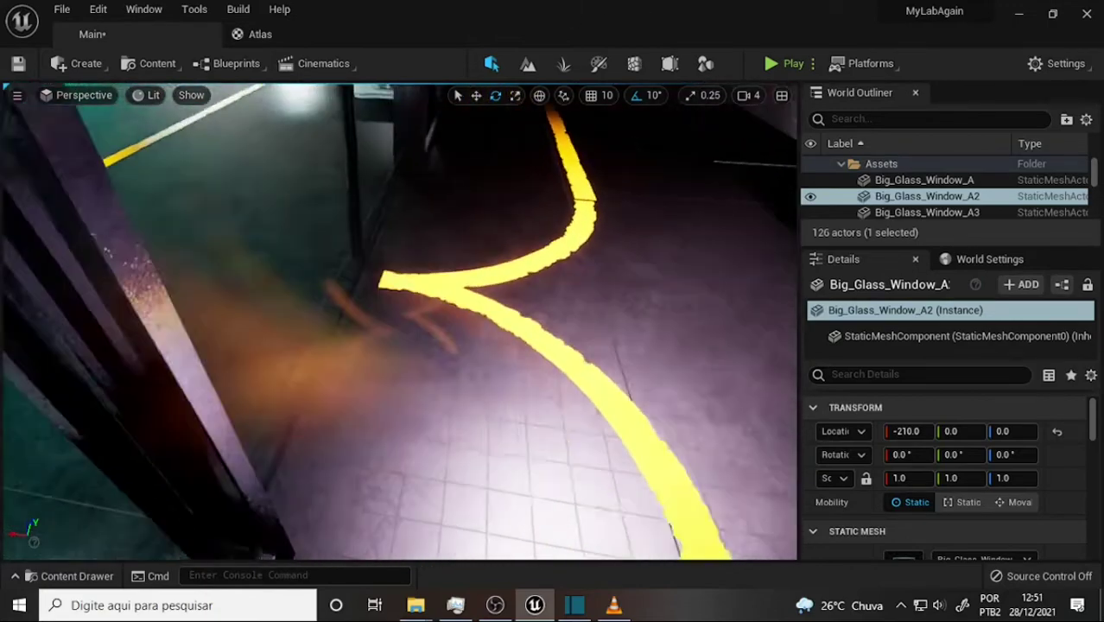
mouse_move(673, 155)
right_down()
mouse_move(682, 153)
mouse_move(682, 173)
right_up()
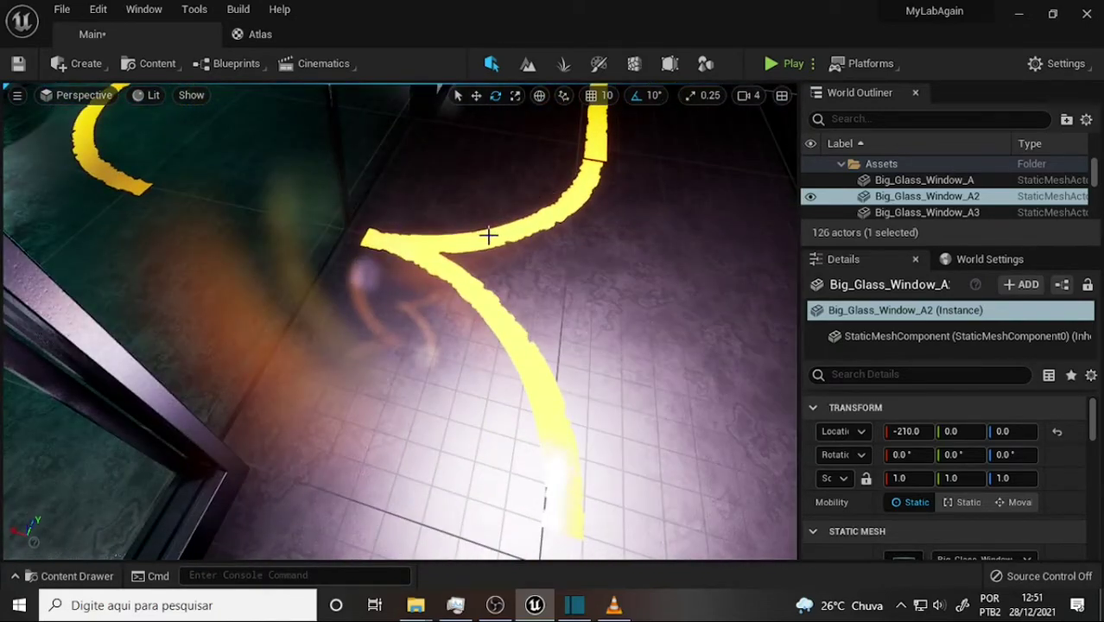
Select Line_Bend3 and Line_Bend4 together and nudge them slightly along X.
click(488, 234)
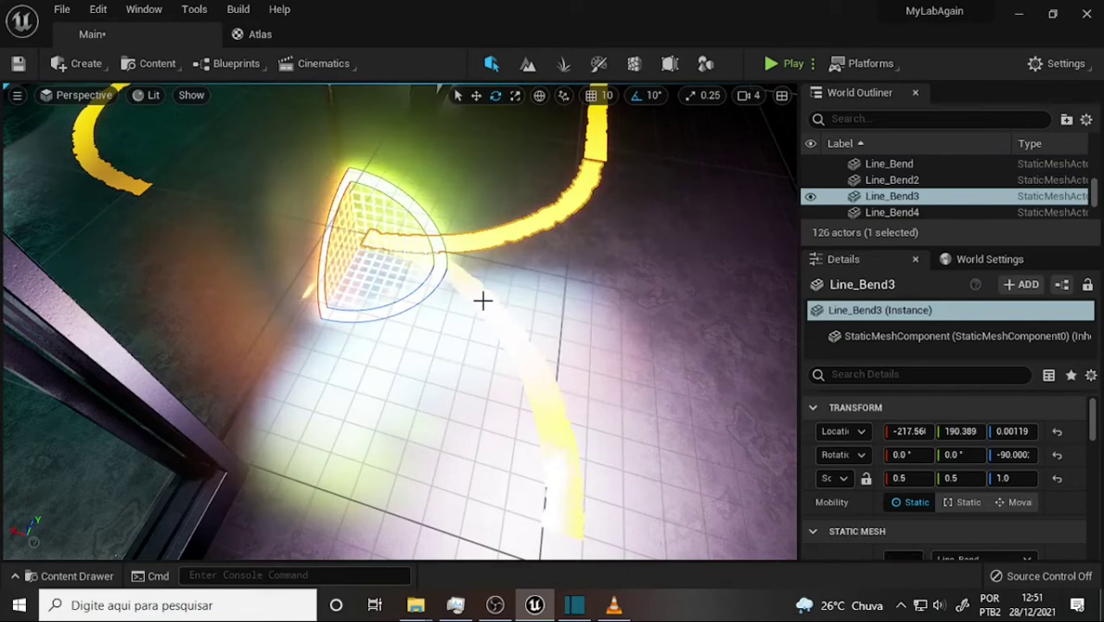
ctrl+click(489, 299)
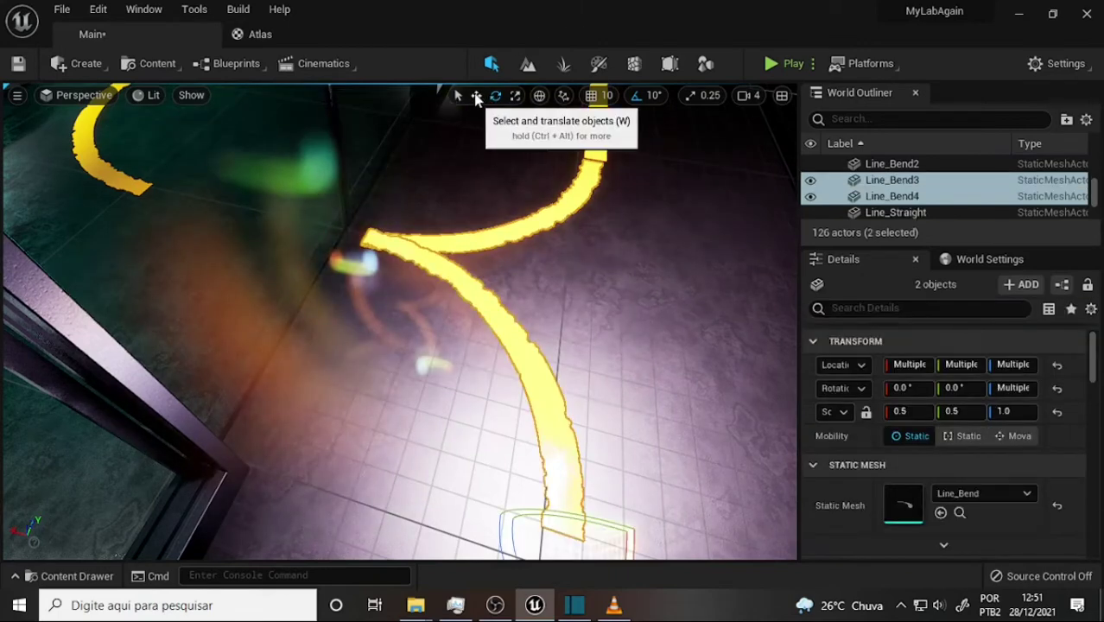
click(474, 97)
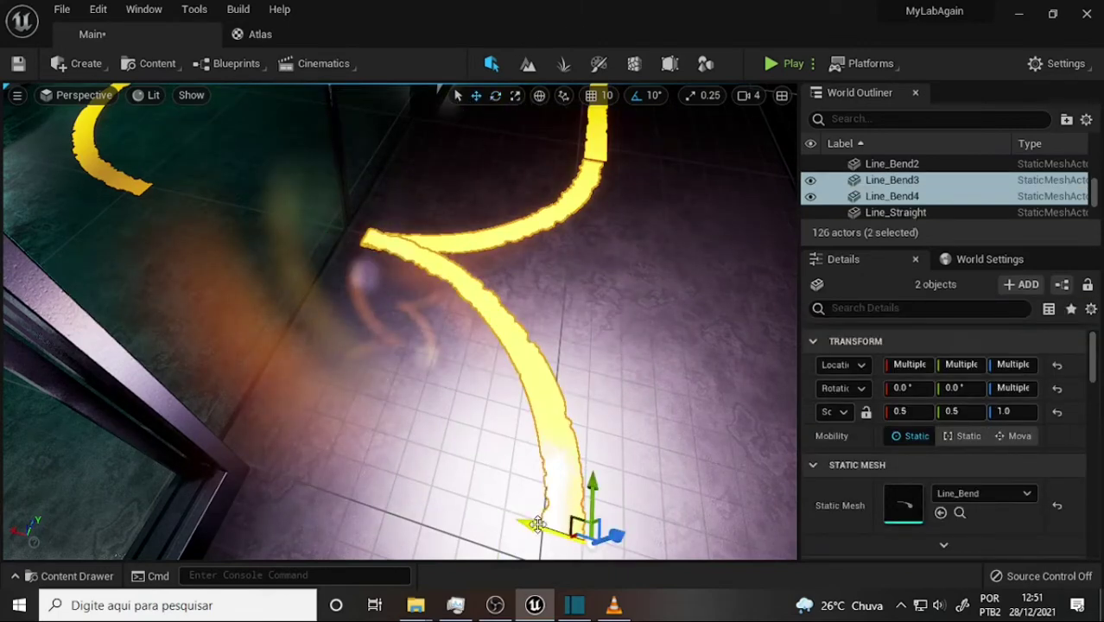
drag(538, 525, 540, 528)
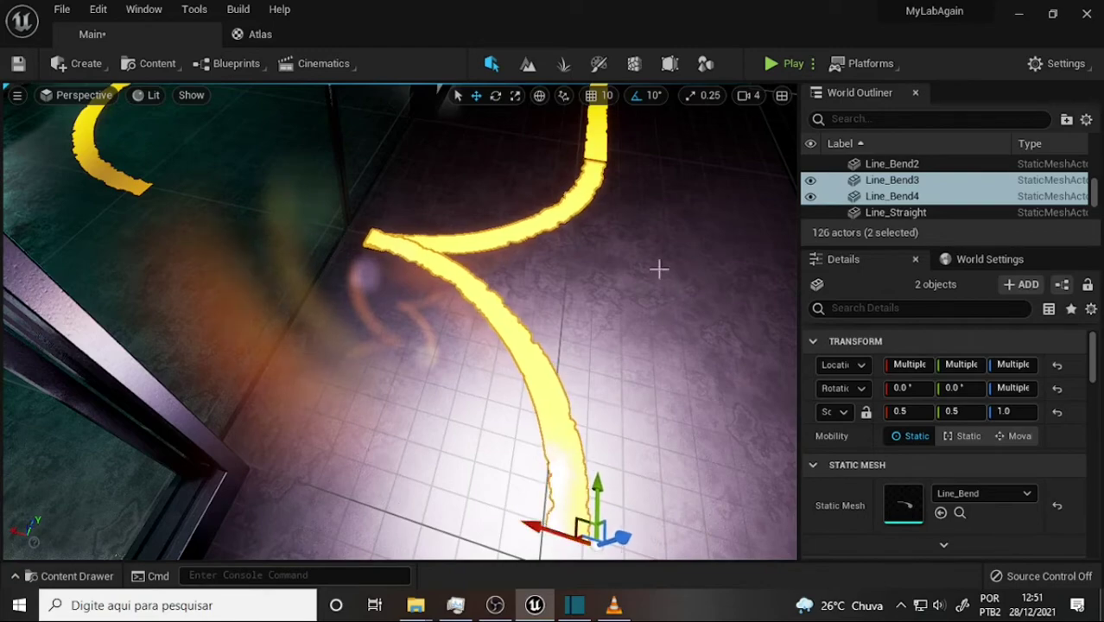
Nudge Line_Straight5 along Y to 806.152 so it meets the curved branches.
click(597, 138)
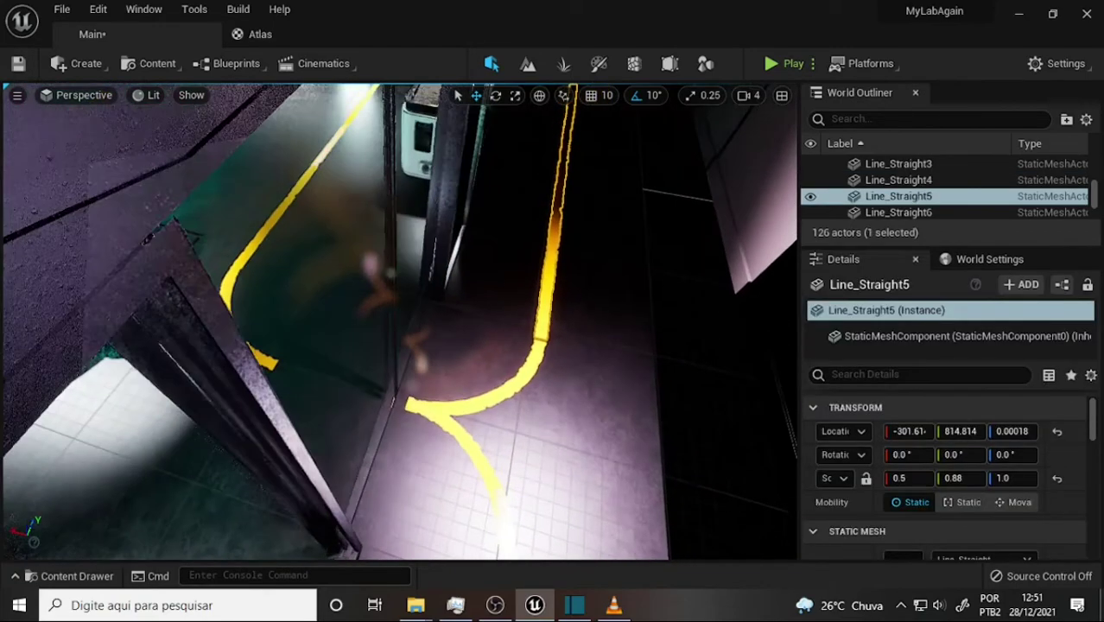
right_drag(724, 151, 631, 139)
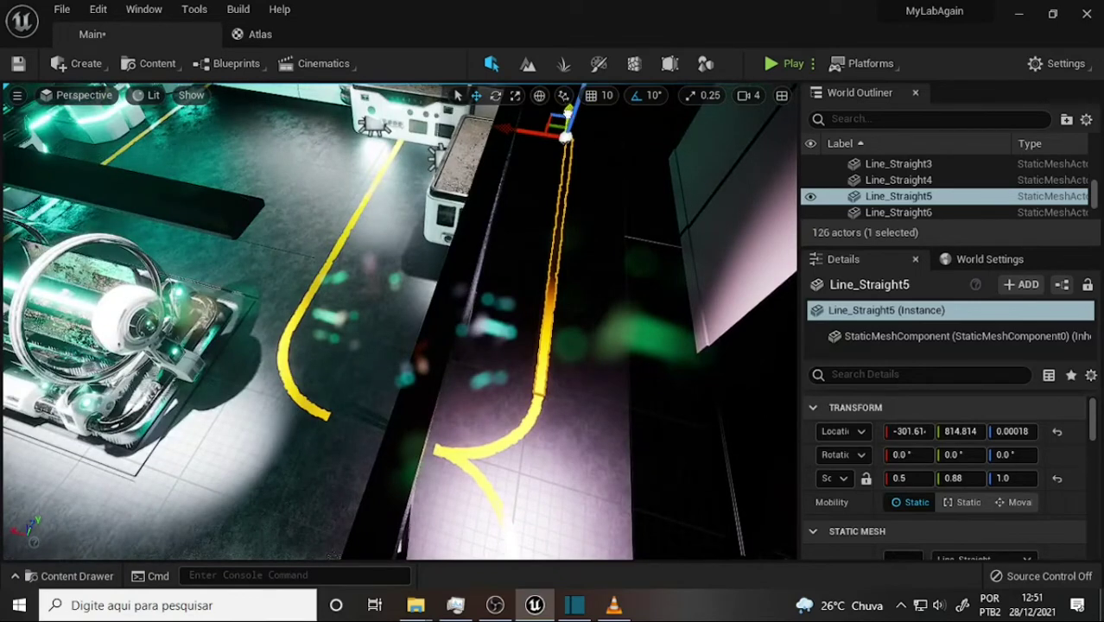
drag(567, 114, 567, 111)
click(659, 294)
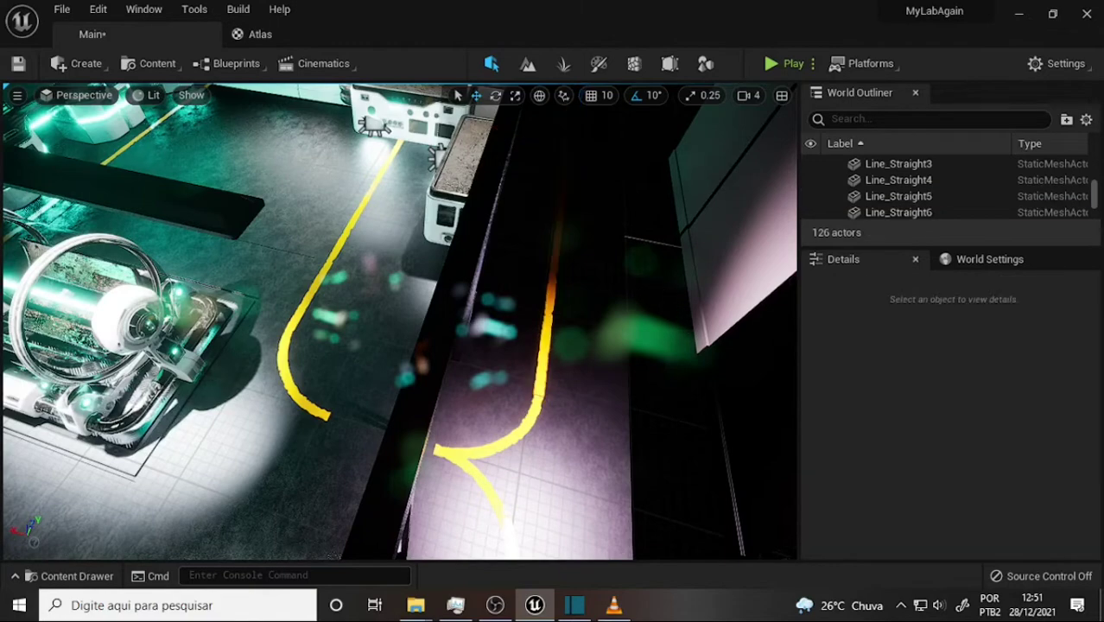
right_drag(659, 294, 604, 259)
right_drag(398, 320, 372, 319)
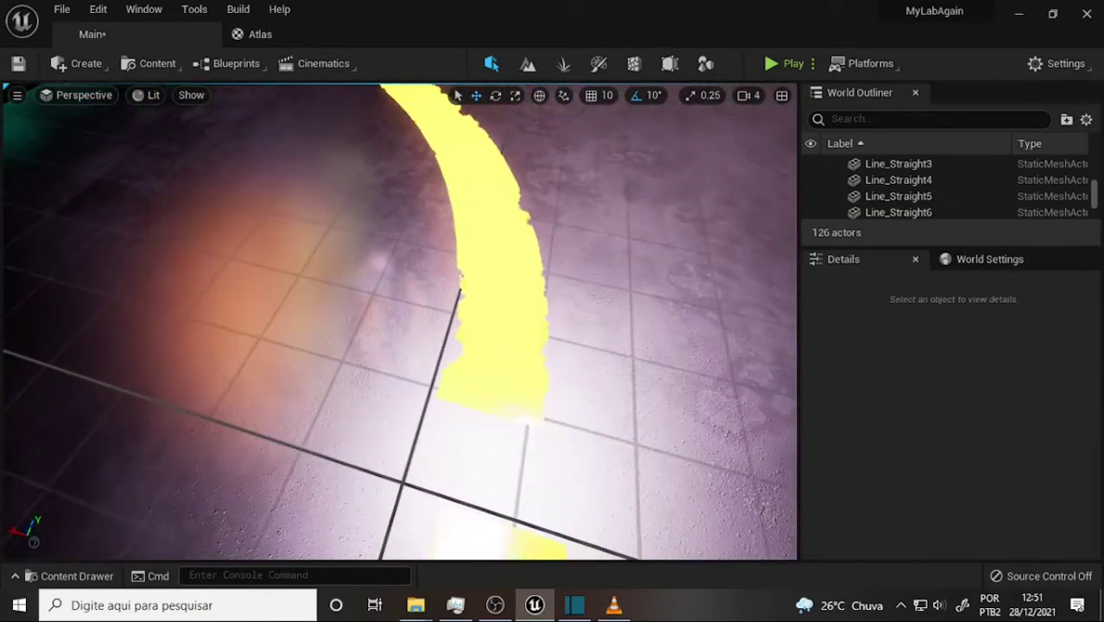
right_drag(665, 302, 654, 297)
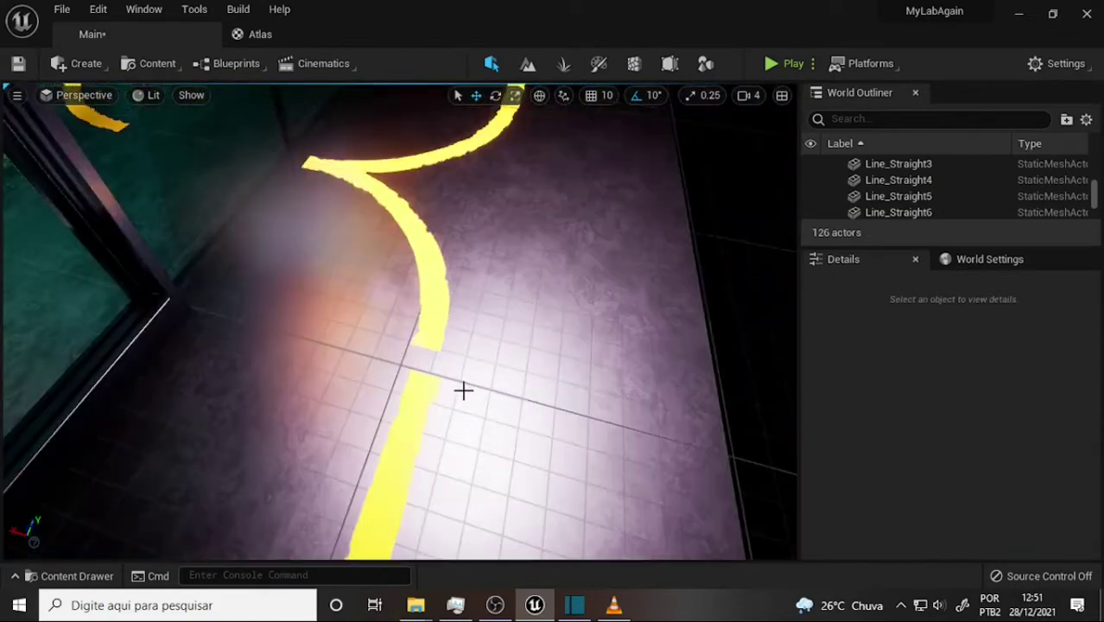
Slide Line_Straight7 slightly along X, then nudge Line_Bend4 along Y and X.
click(414, 388)
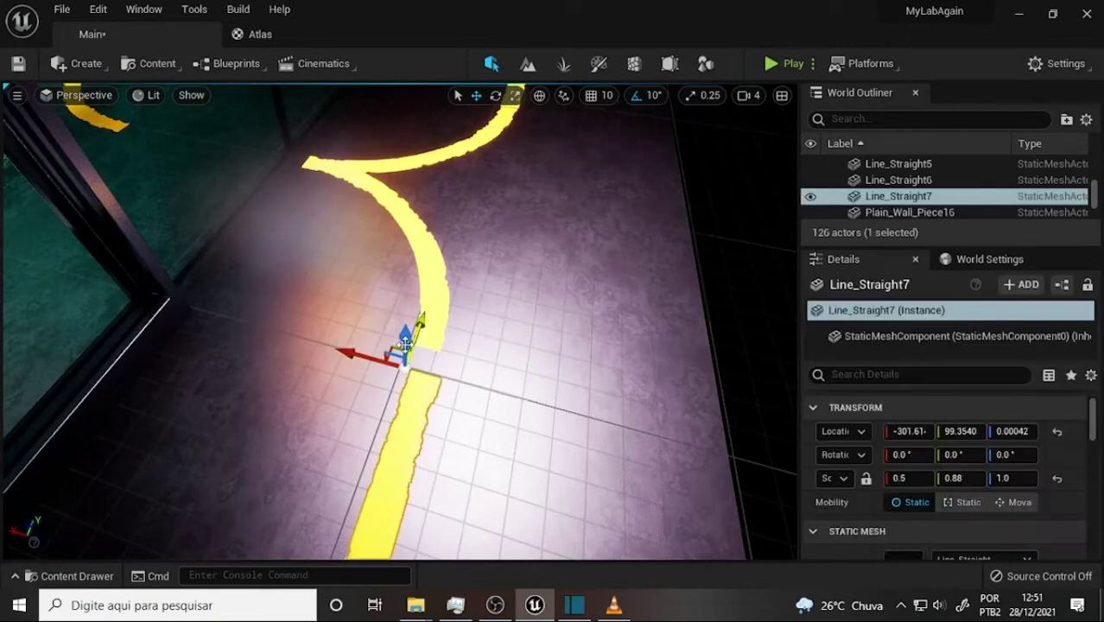
drag(373, 355, 364, 354)
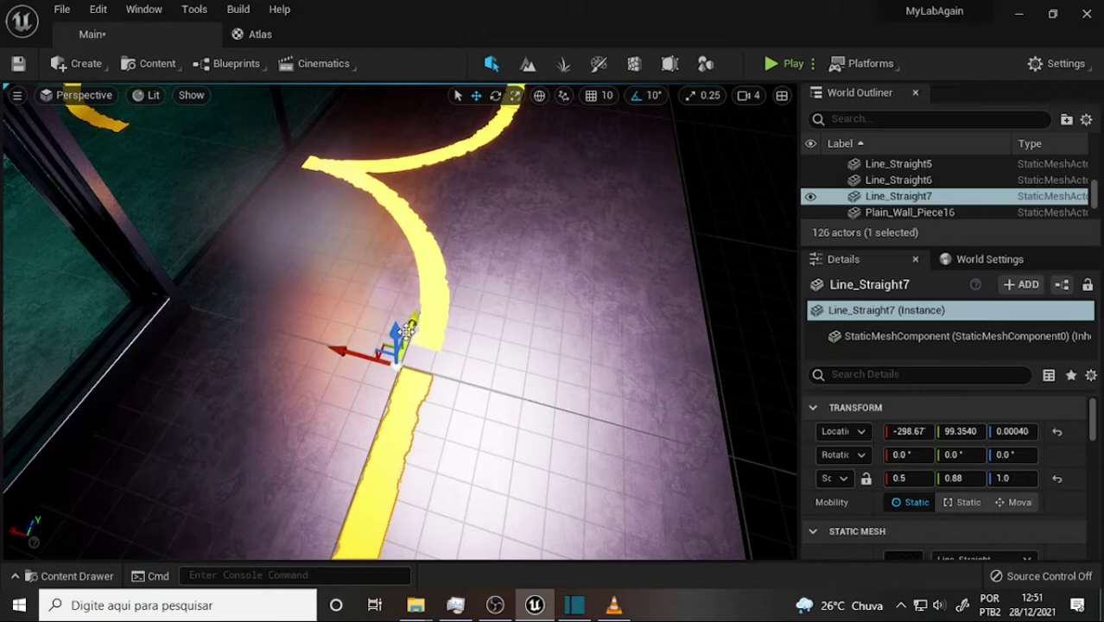
click(429, 267)
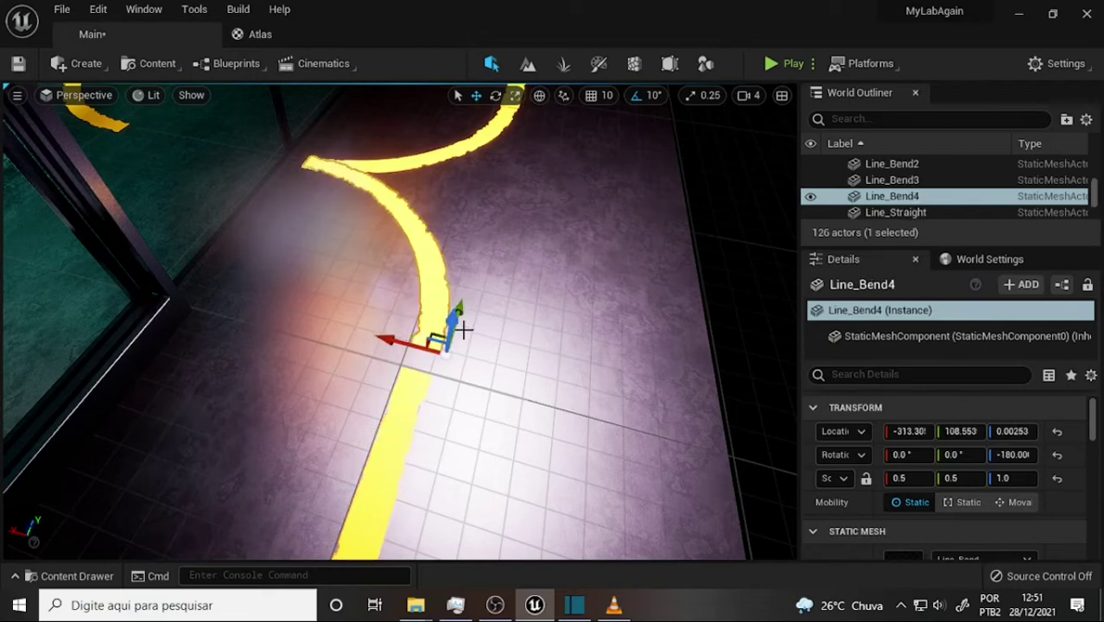
drag(460, 314, 459, 318)
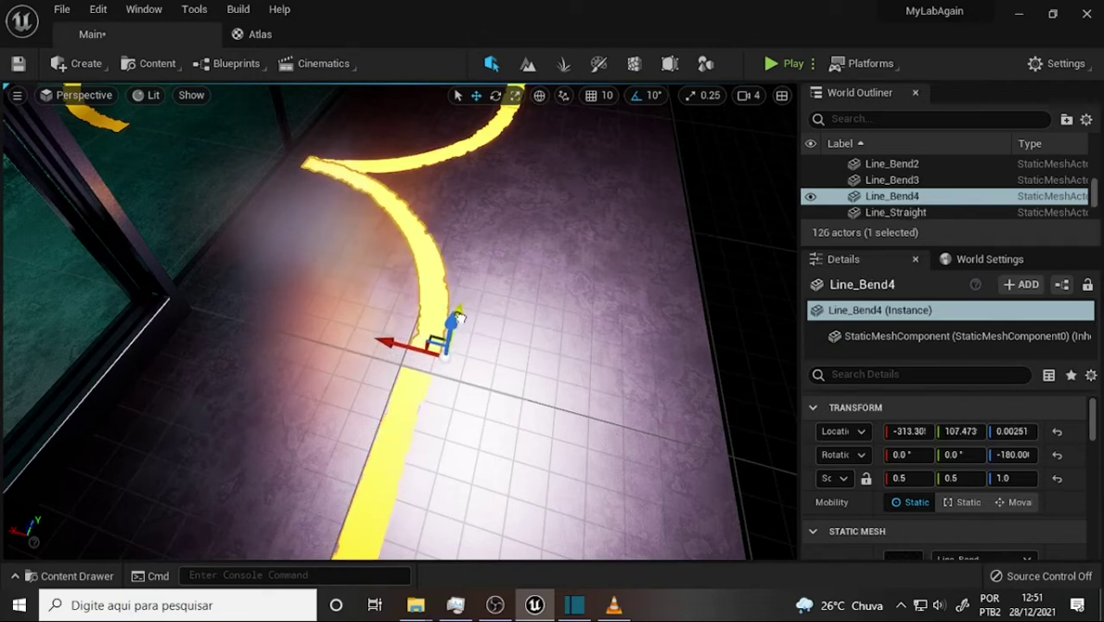
drag(394, 338, 397, 341)
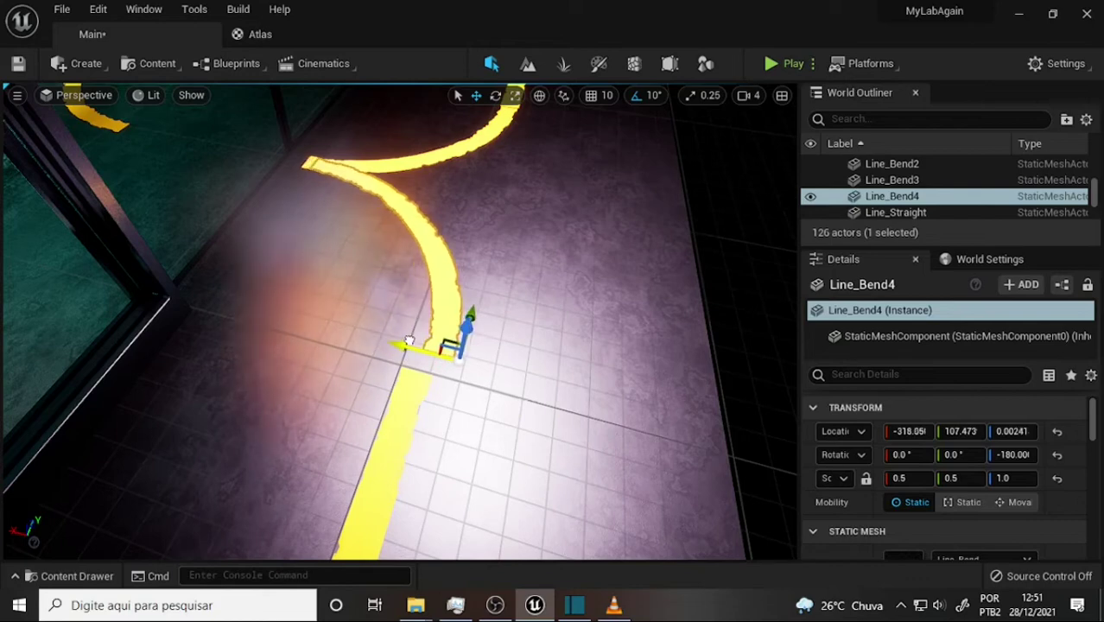
Move Line_Straight7 up to -299.74, 107.269 so its end meets the bend.
click(419, 386)
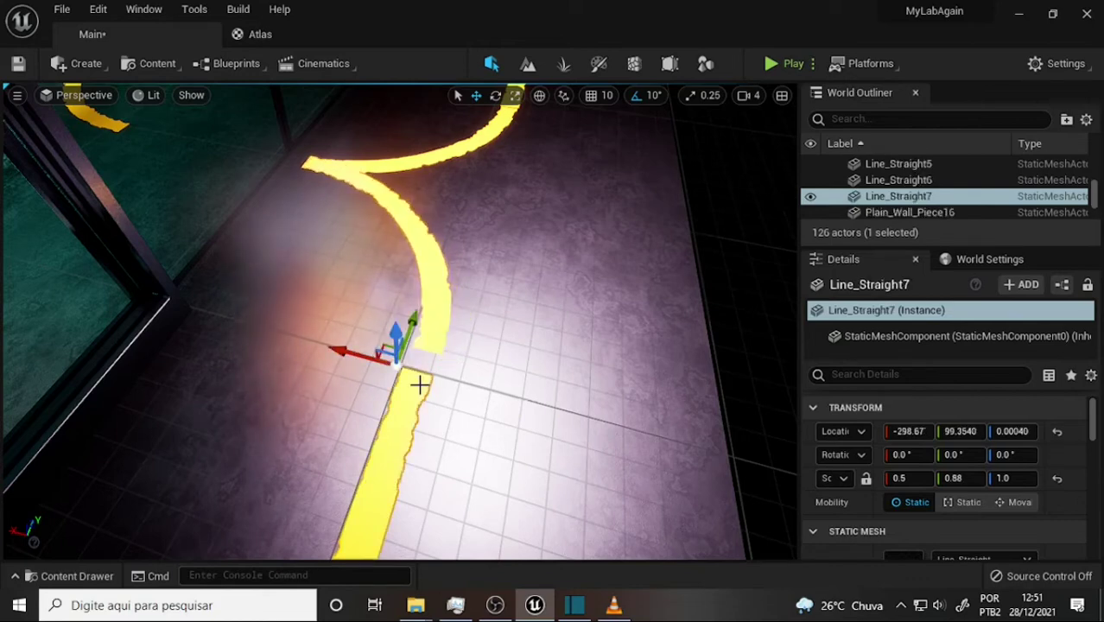
mouse_move(414, 323)
mouse_down()
mouse_move(419, 309)
mouse_move(369, 338)
mouse_up()
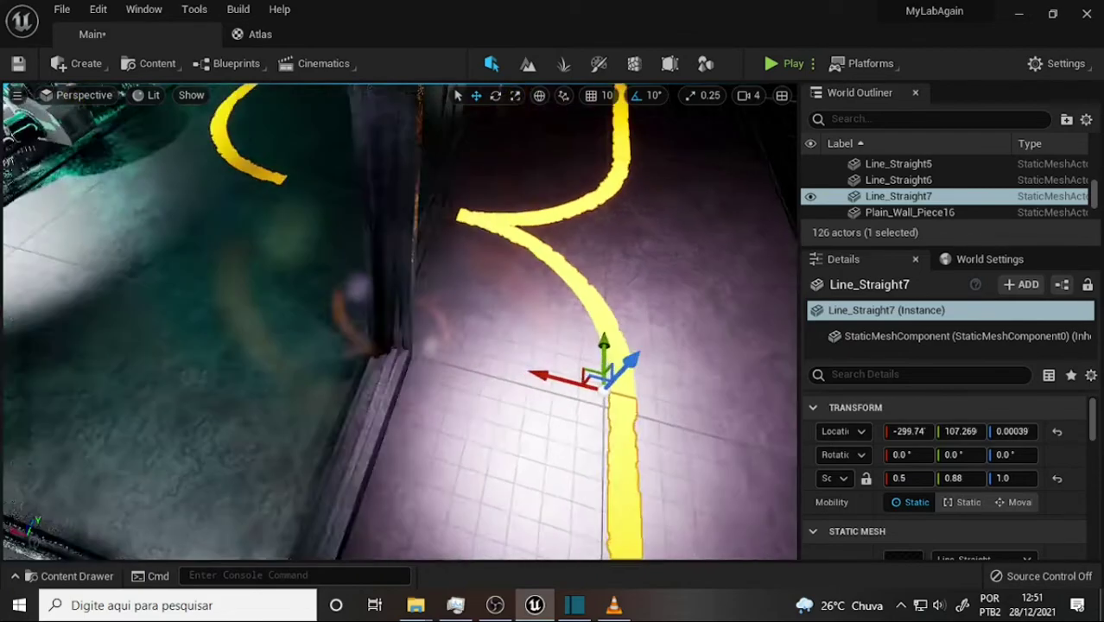
mouse_move(652, 217)
right_down()
mouse_move(605, 224)
mouse_move(668, 264)
right_up()
Duplicate the straight line with an Alt-drag and rotate the copy to -90°.
click(495, 95)
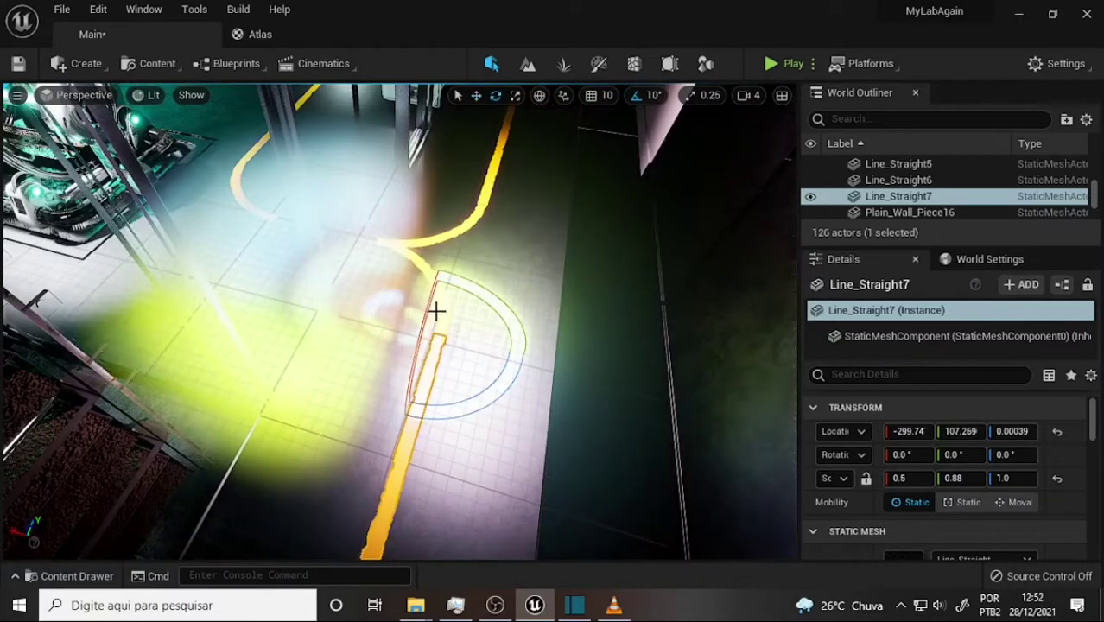
alt+drag(441, 404, 417, 423)
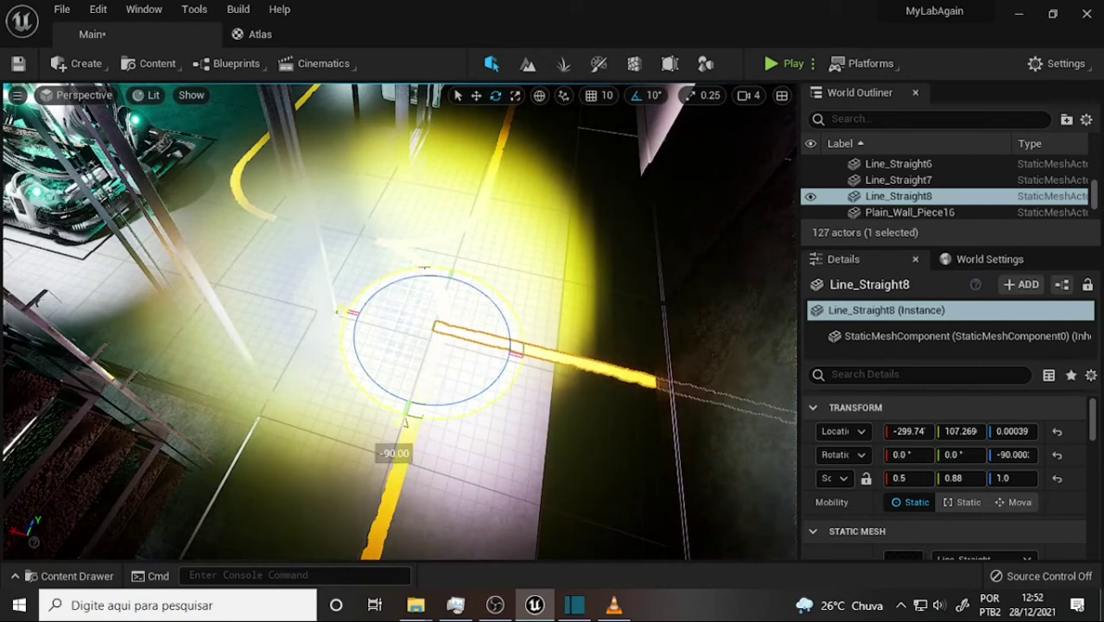
alt+drag(416, 422, 480, 386)
Move the copy, Line_Straight8, out to -107.153, 189.970 as a side branch.
click(476, 95)
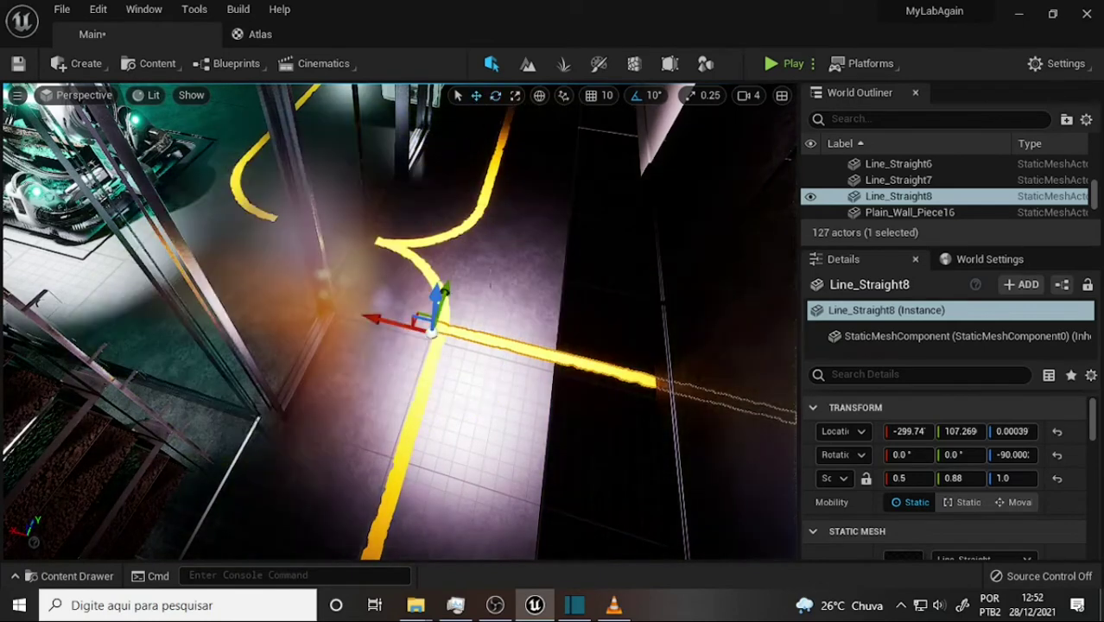
mouse_move(389, 335)
mouse_down()
mouse_move(273, 256)
mouse_move(311, 195)
mouse_up()
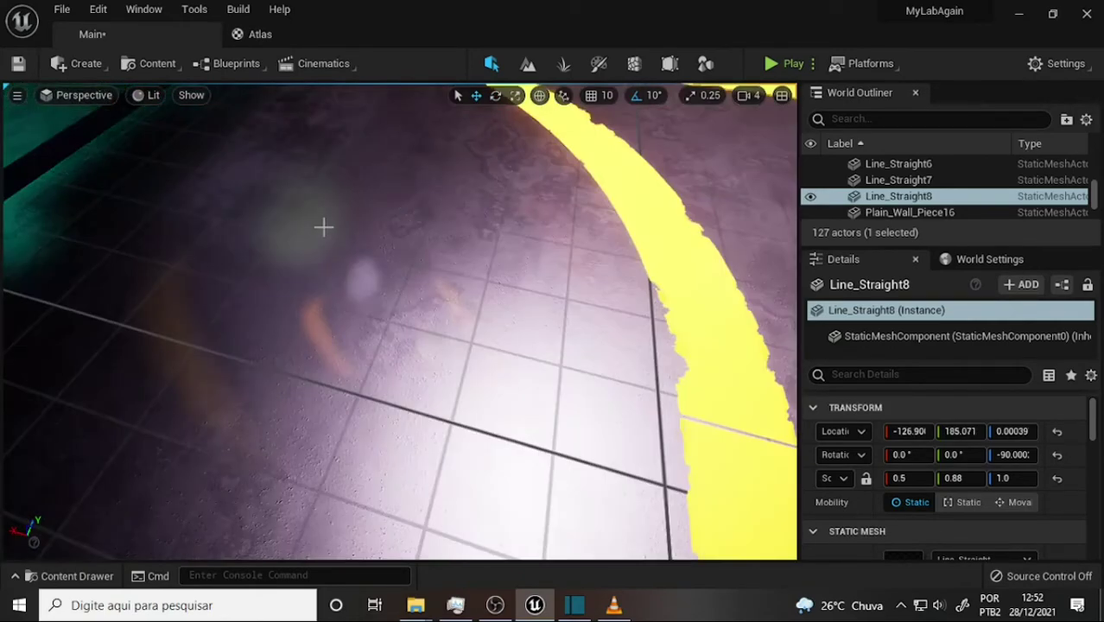
right_drag(410, 209, 346, 241)
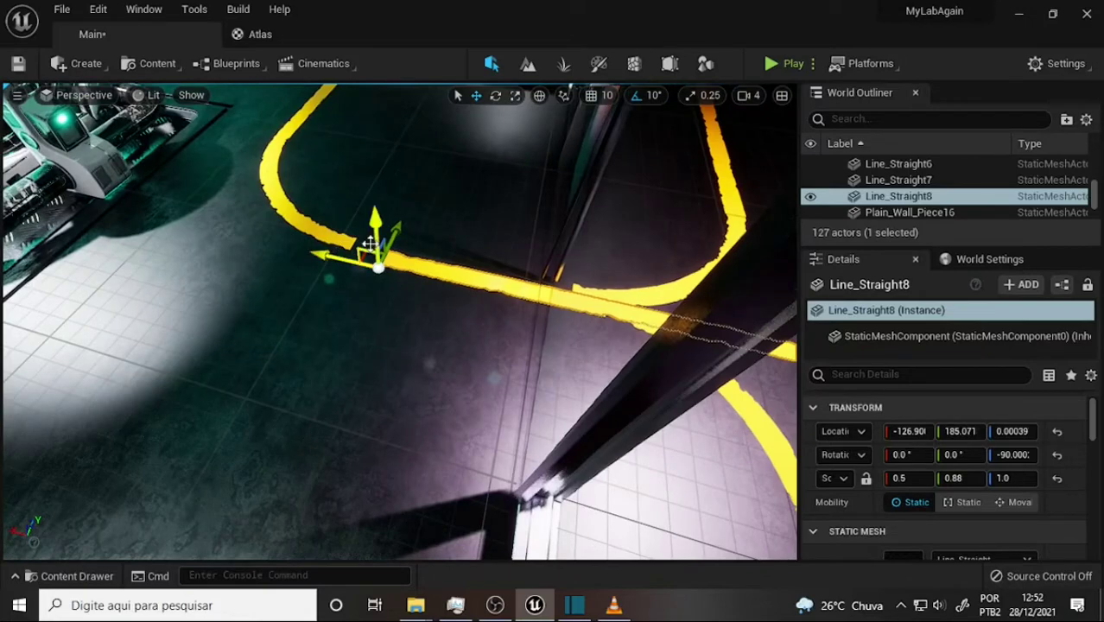
drag(386, 235, 309, 246)
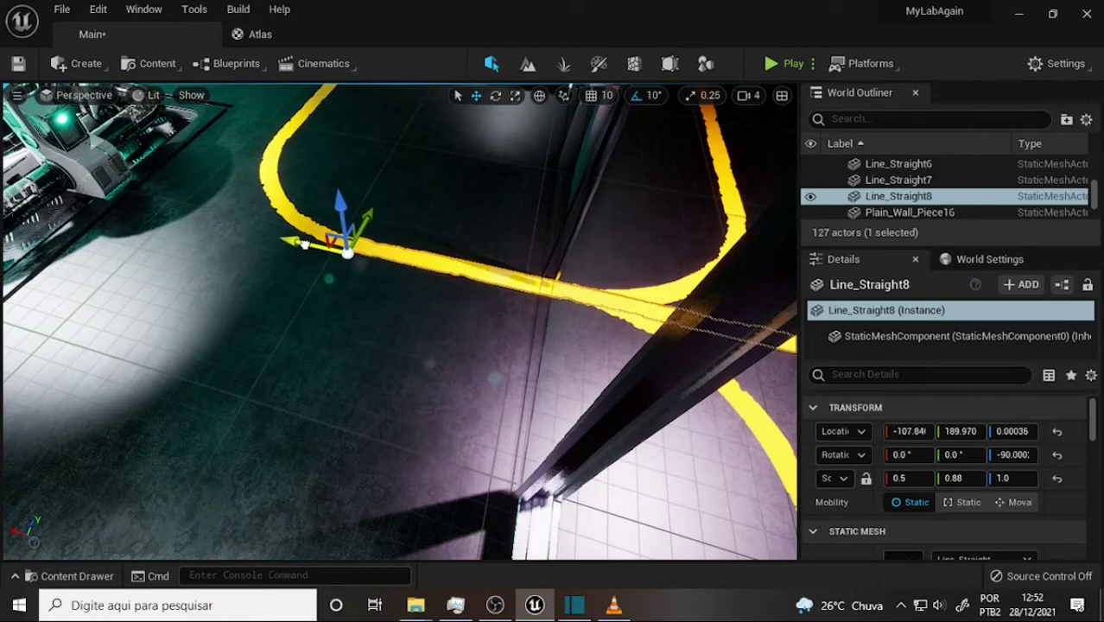
Shorten the side branch to a Y scale of 0.15933.
click(514, 97)
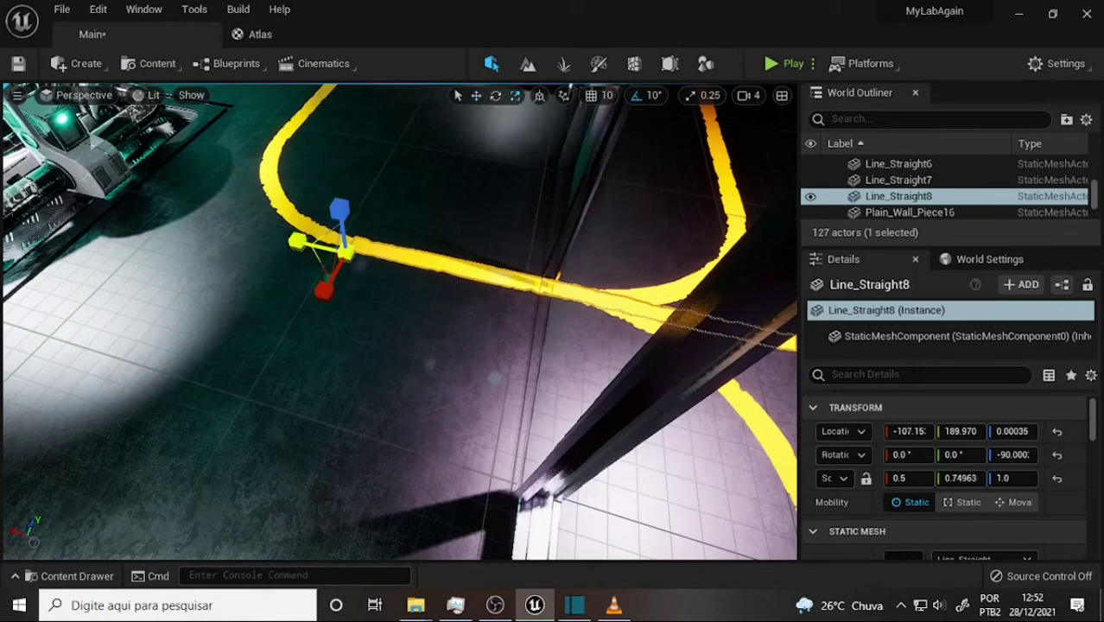
drag(297, 241, 302, 245)
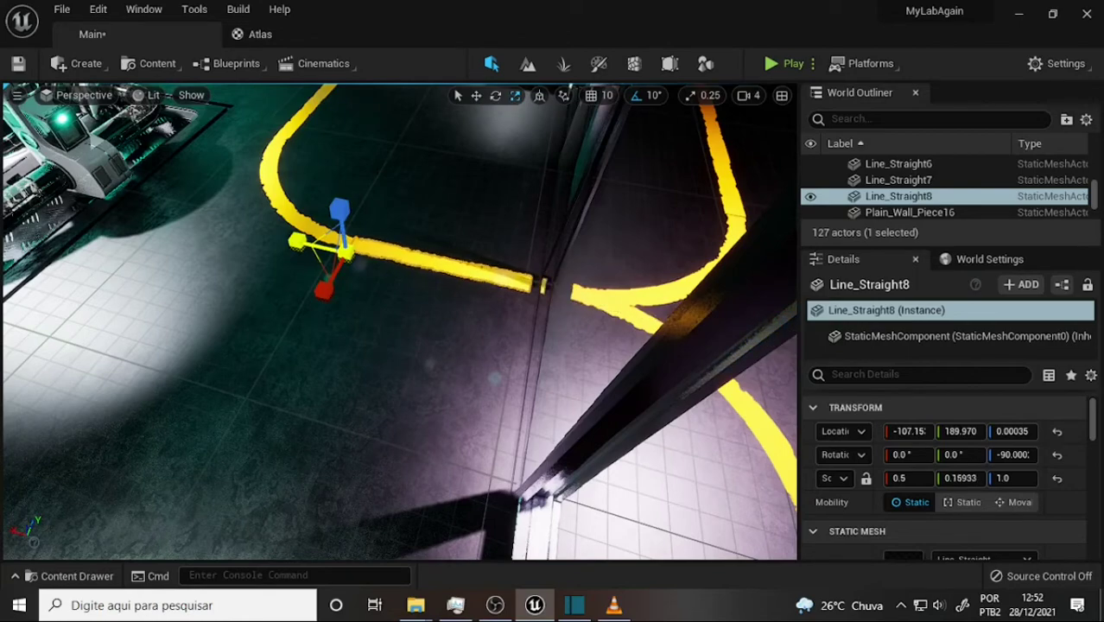
click(499, 145)
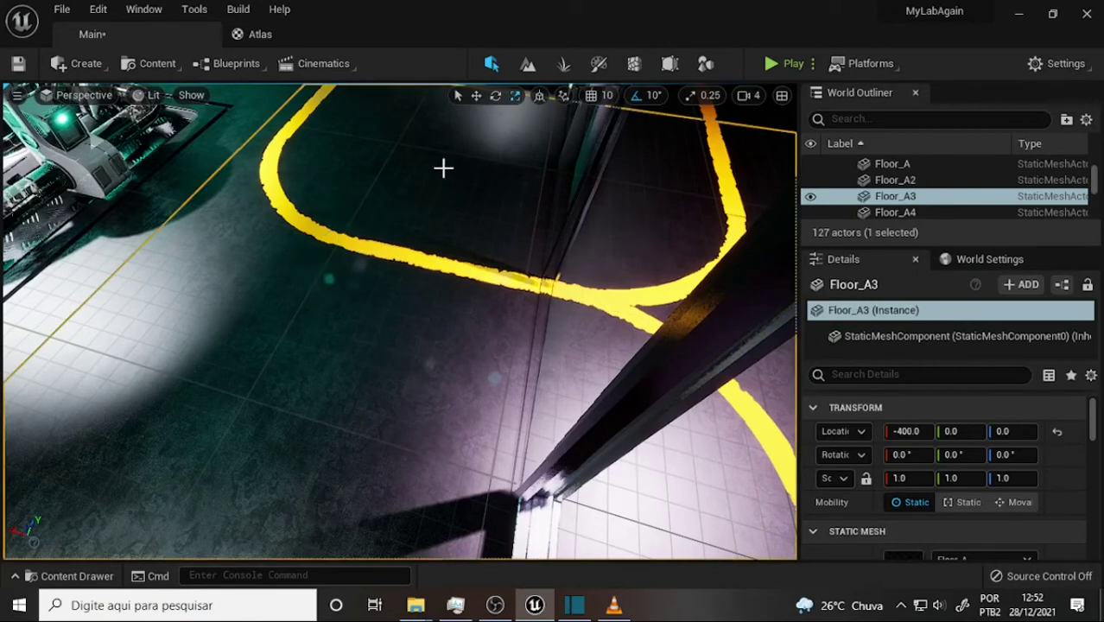
Review the floor lines up close and wide, then Save All for the MyLabAgain level.
right_drag(444, 168, 406, 199)
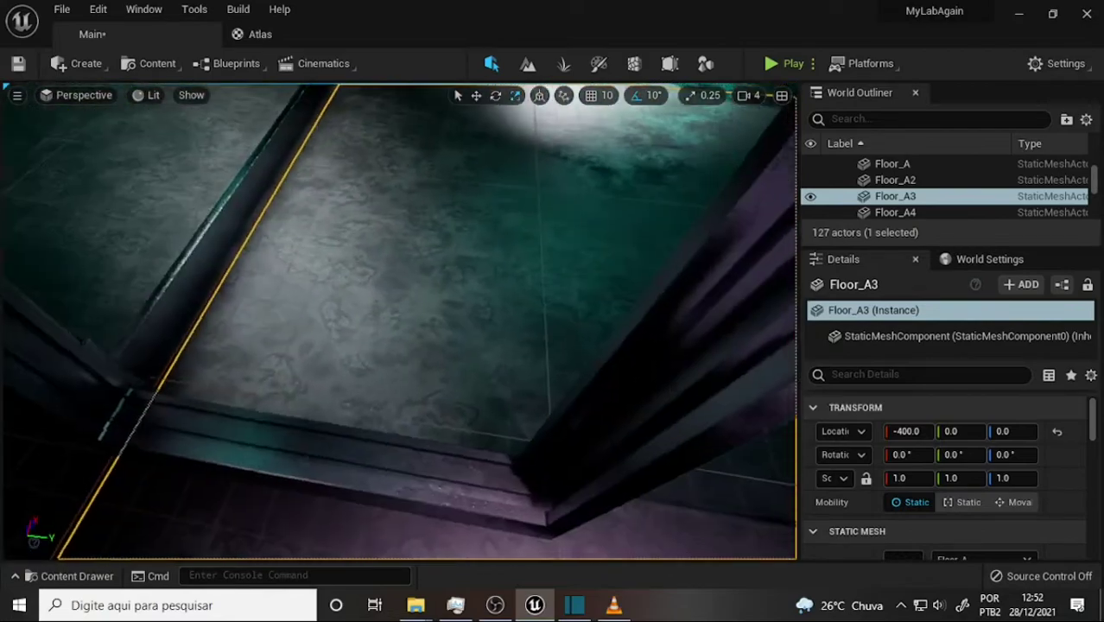
scroll(569, 198, down, 5)
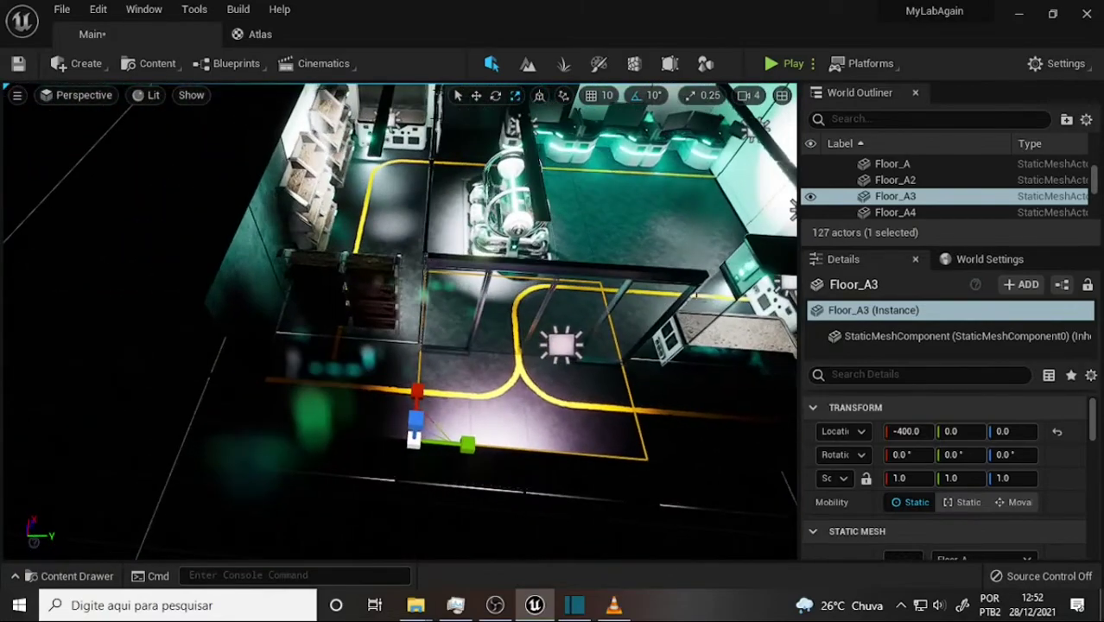
right_drag(749, 286, 700, 311)
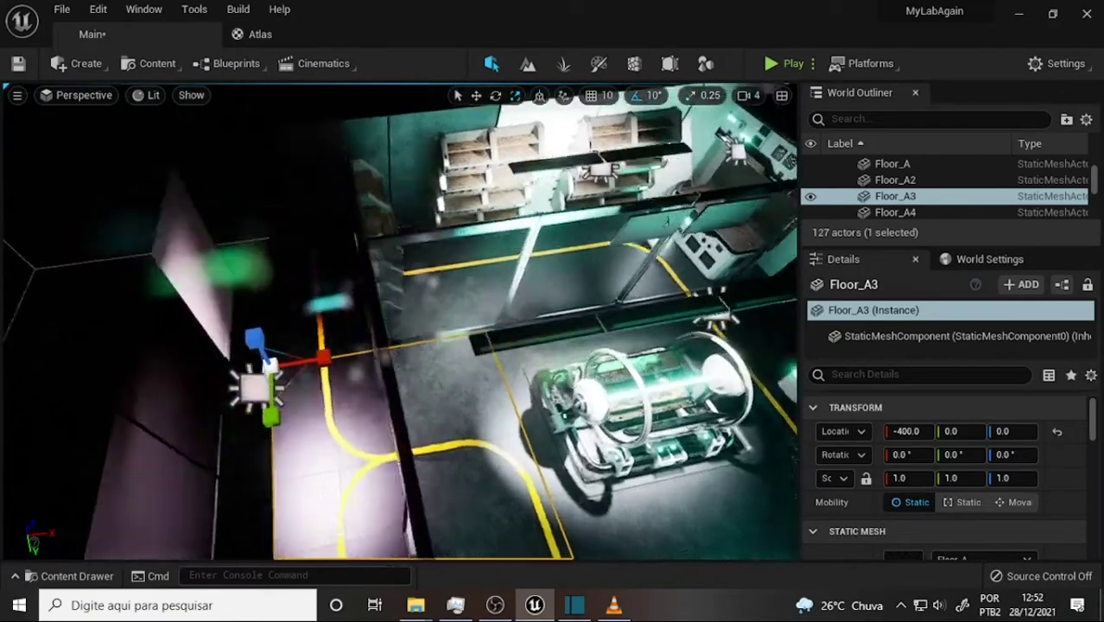
mouse_move(618, 201)
right_down()
mouse_move(609, 257)
mouse_move(596, 268)
mouse_move(567, 237)
mouse_move(567, 246)
right_up()
right_drag(504, 337, 503, 337)
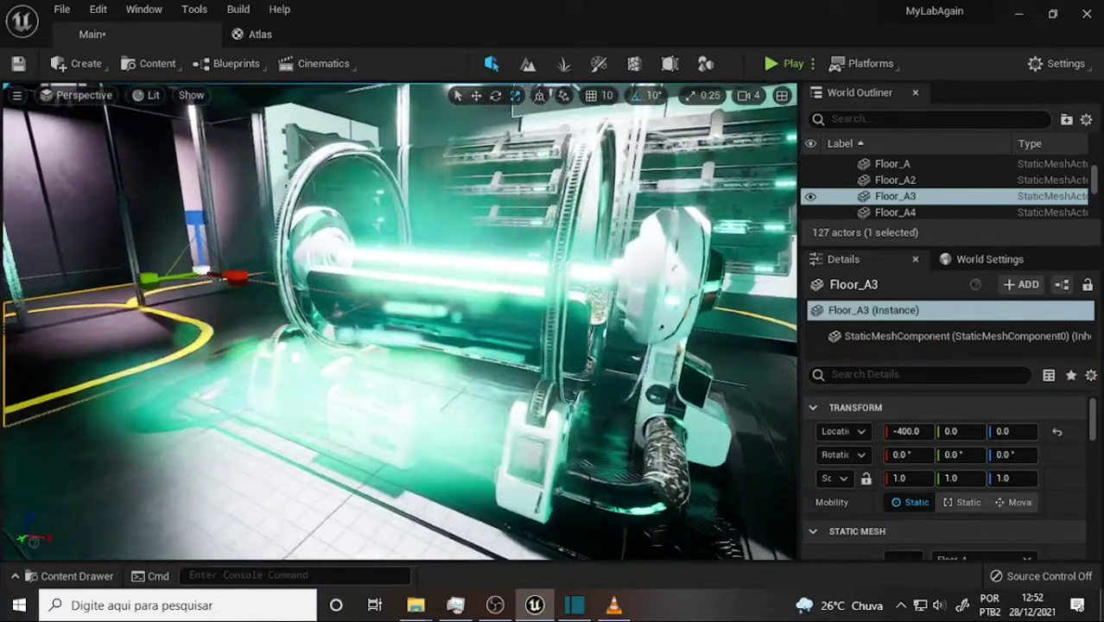
right_drag(410, 313, 410, 313)
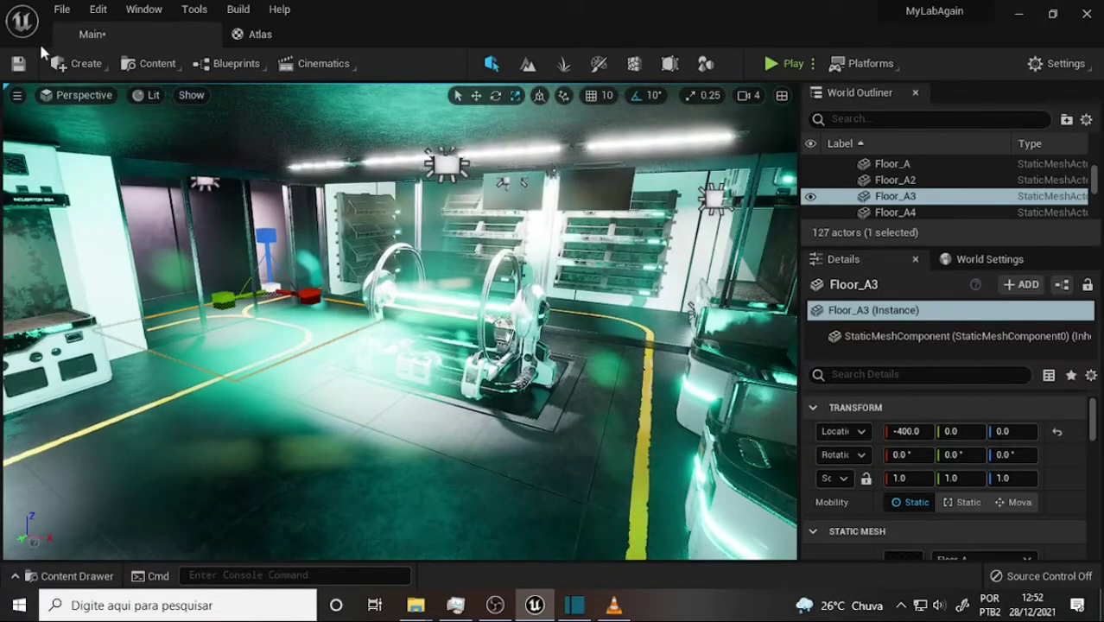
click(62, 8)
click(95, 190)
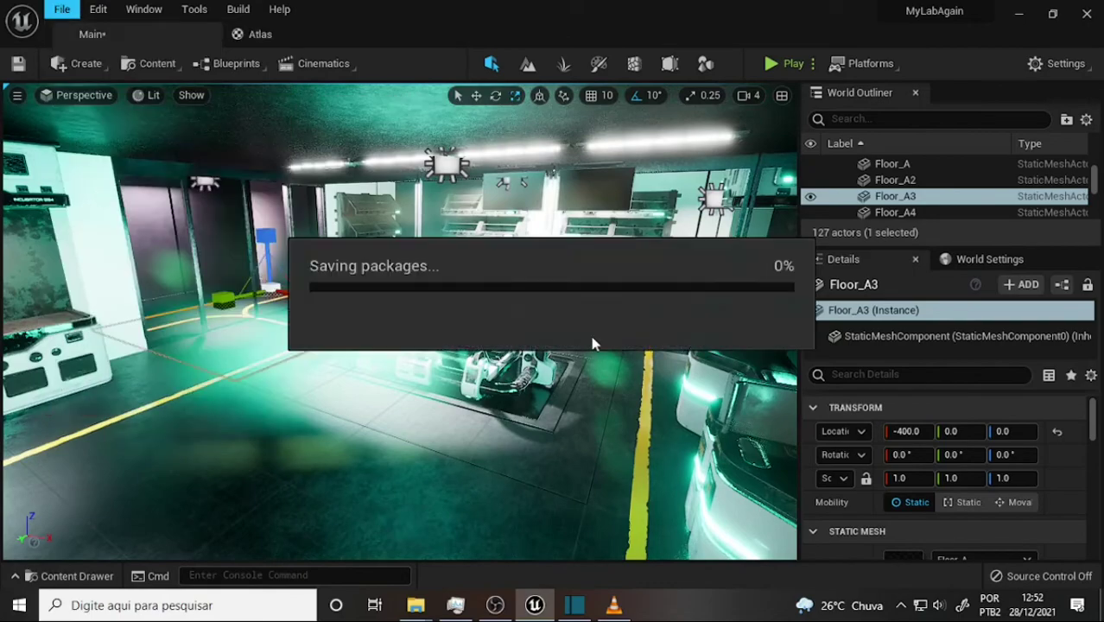